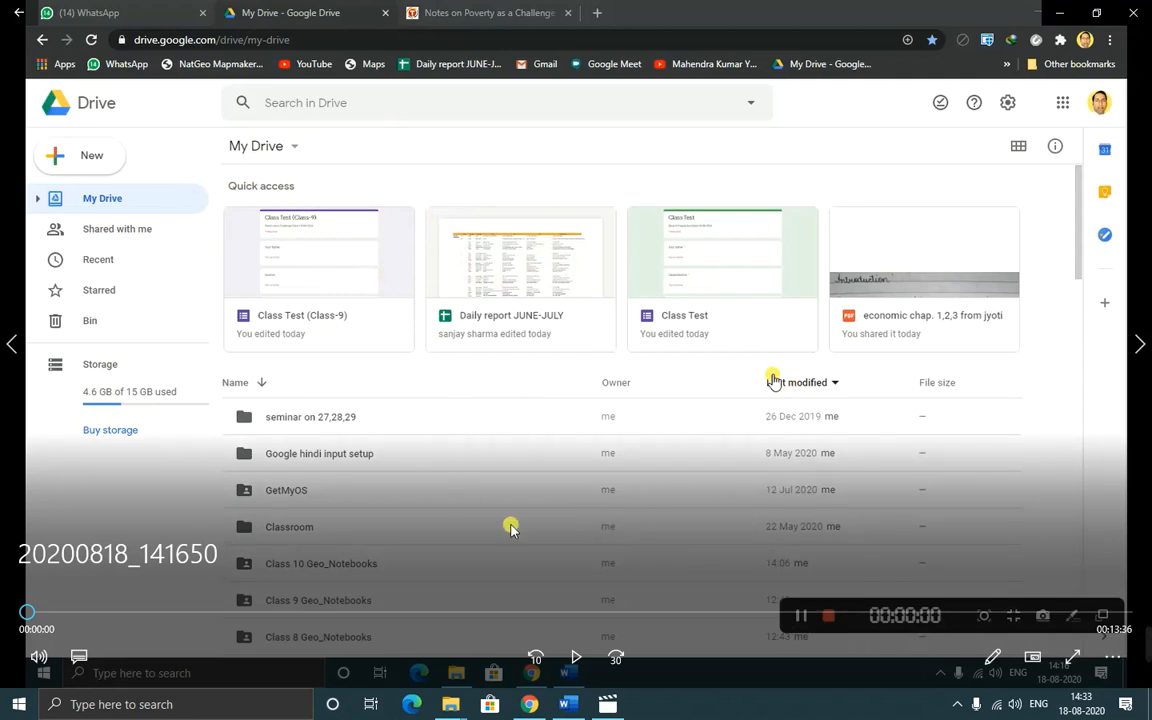
click(578, 658)
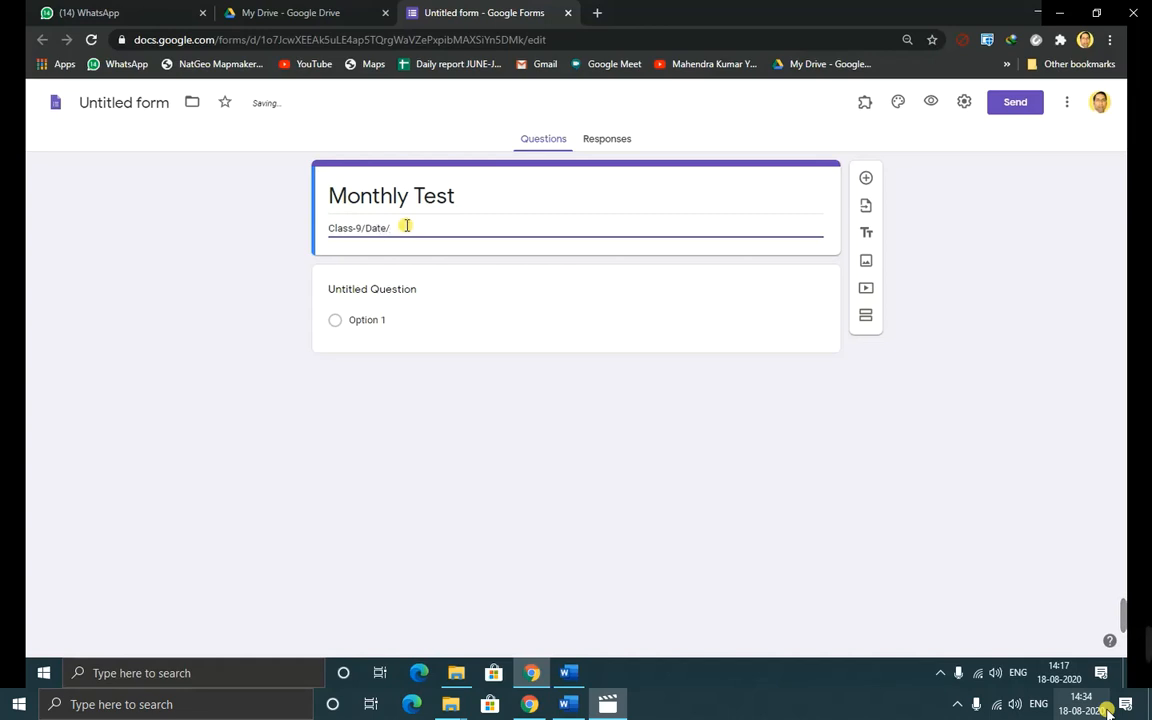
- Complete the form description so that it reads "Class-9/Date:18-08-2020"
key(BackSpace)
text(:18-08-2020)
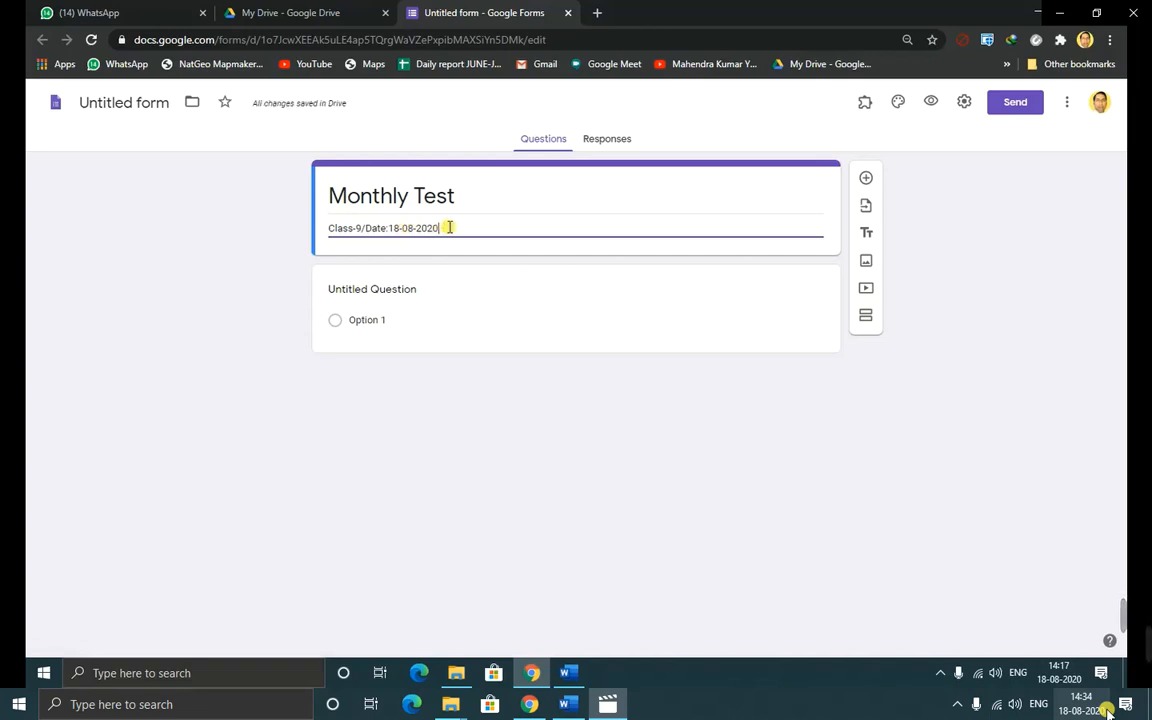
- Title the first question "Student's Name" and make it a short-answer question
click(377, 291)
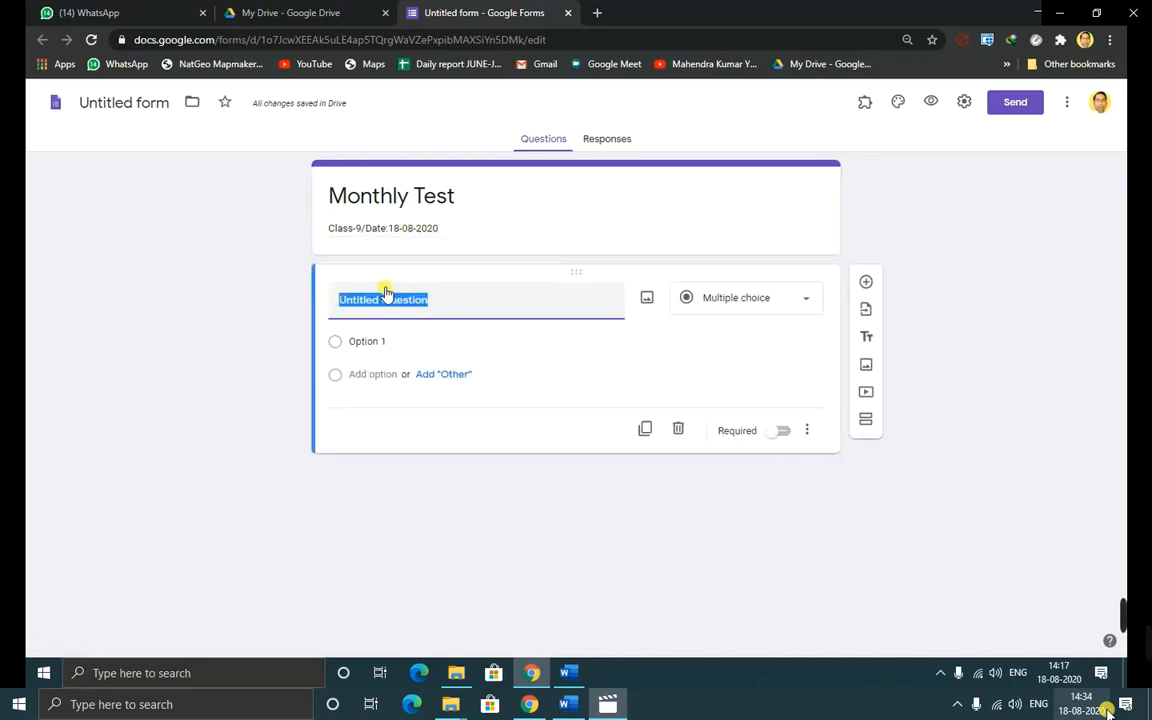
text(Student's Nam)
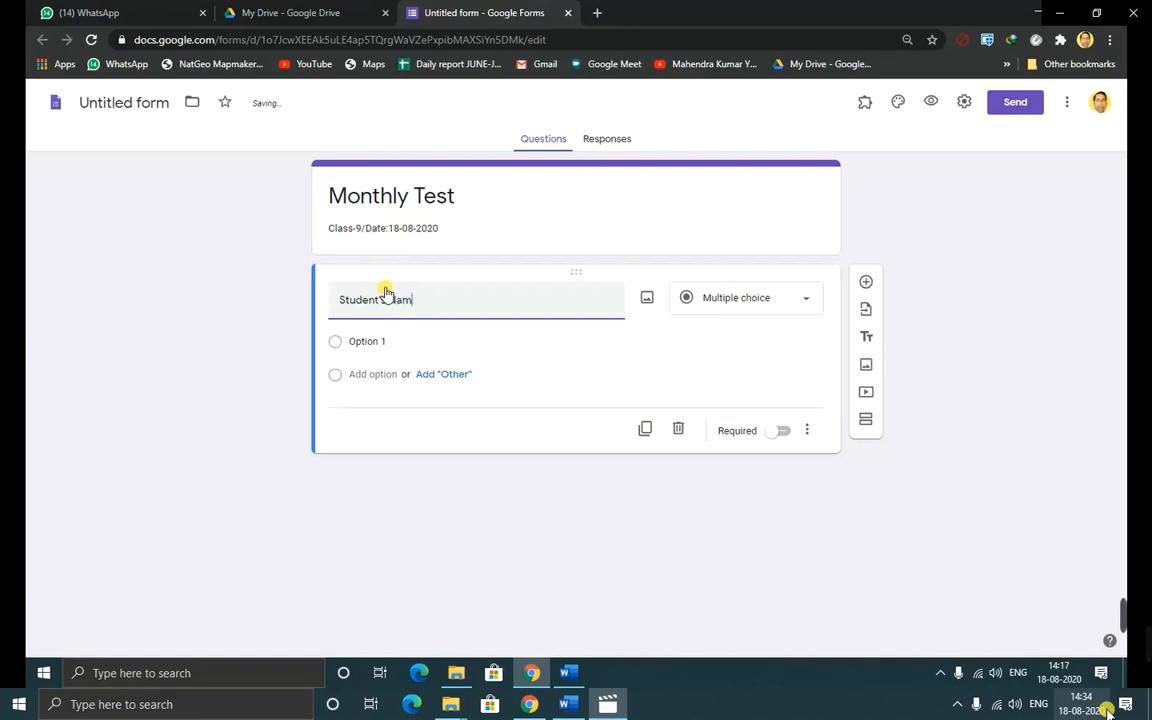
text(e)
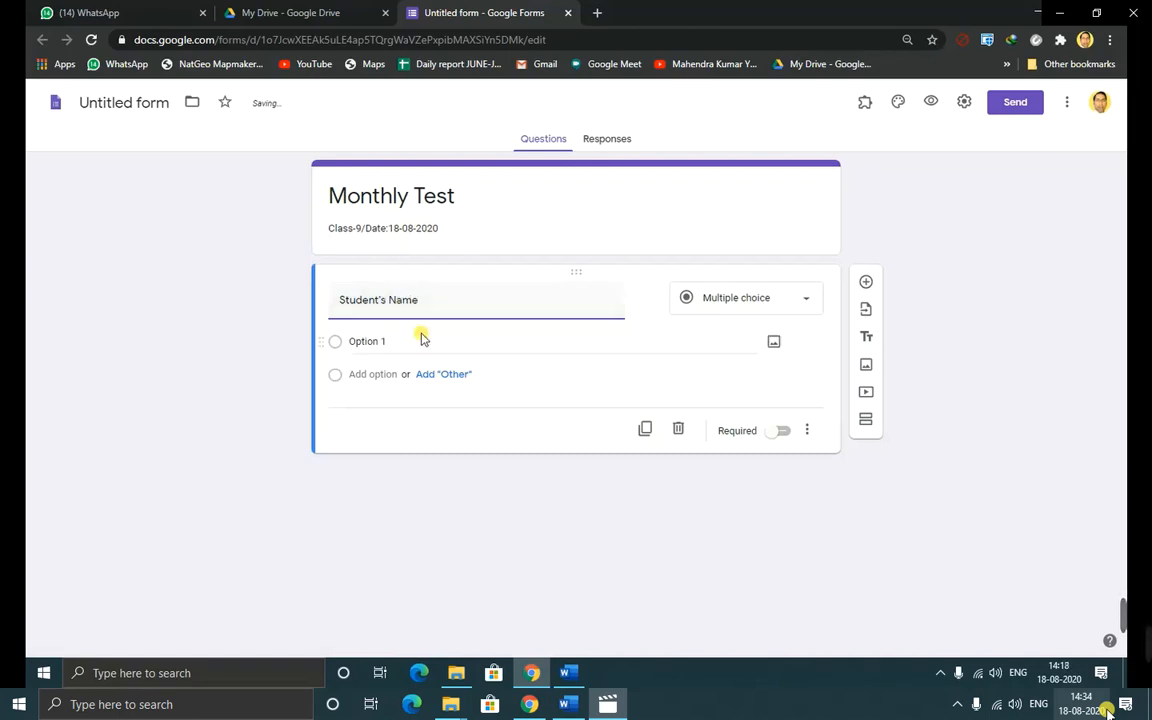
click(735, 311)
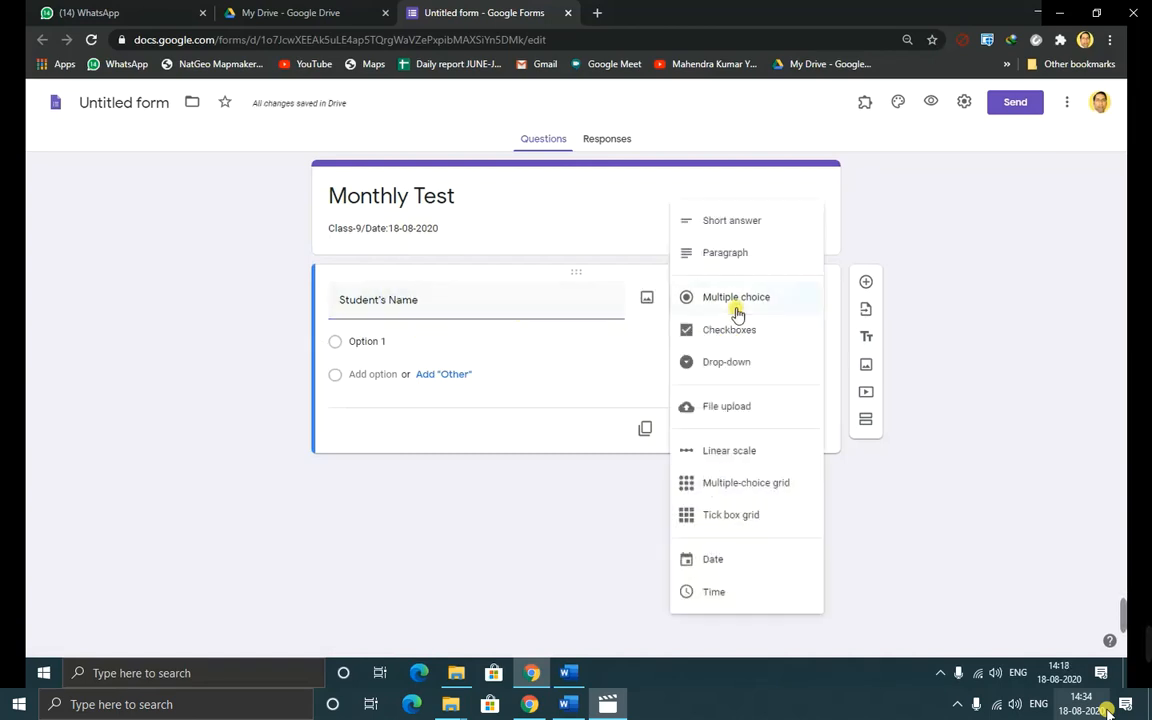
click(741, 222)
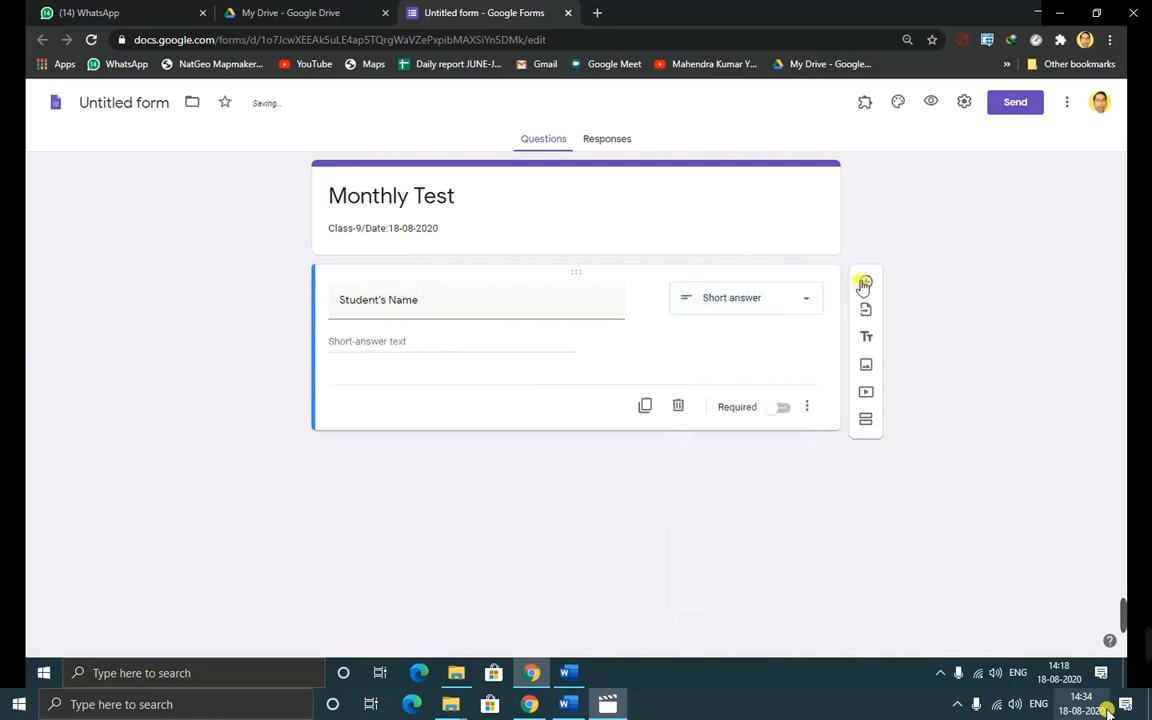
- Add a second question titled "Section" and make it a short-answer question
click(866, 282)
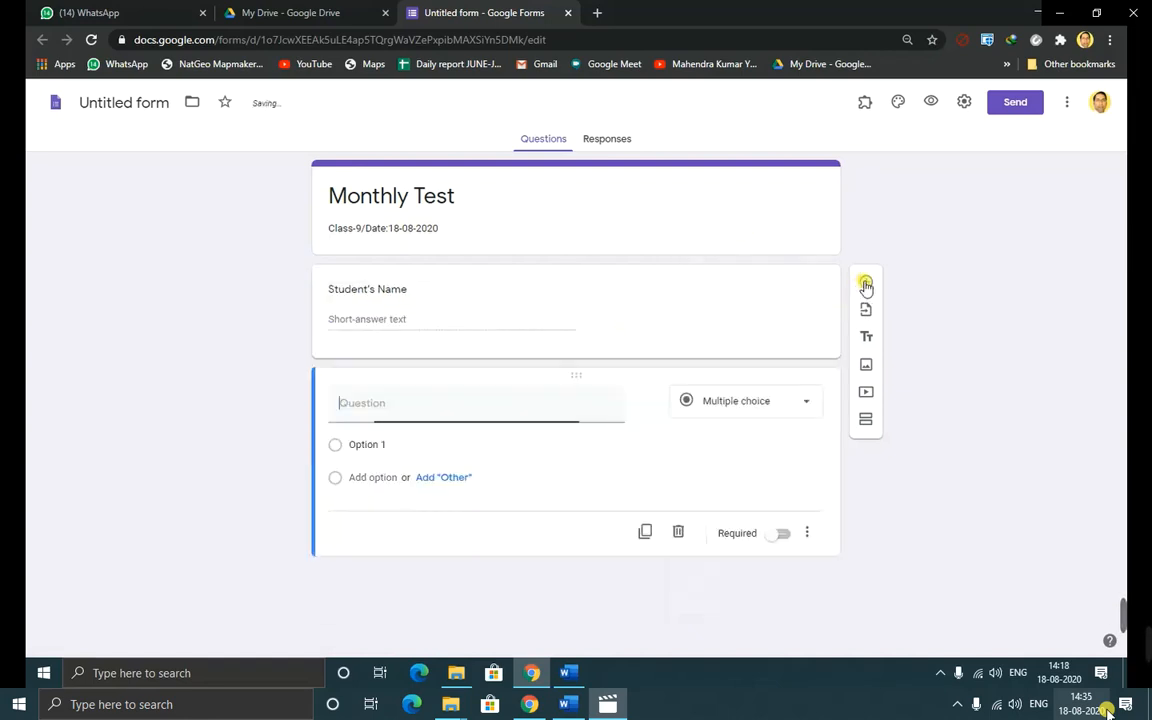
click(454, 400)
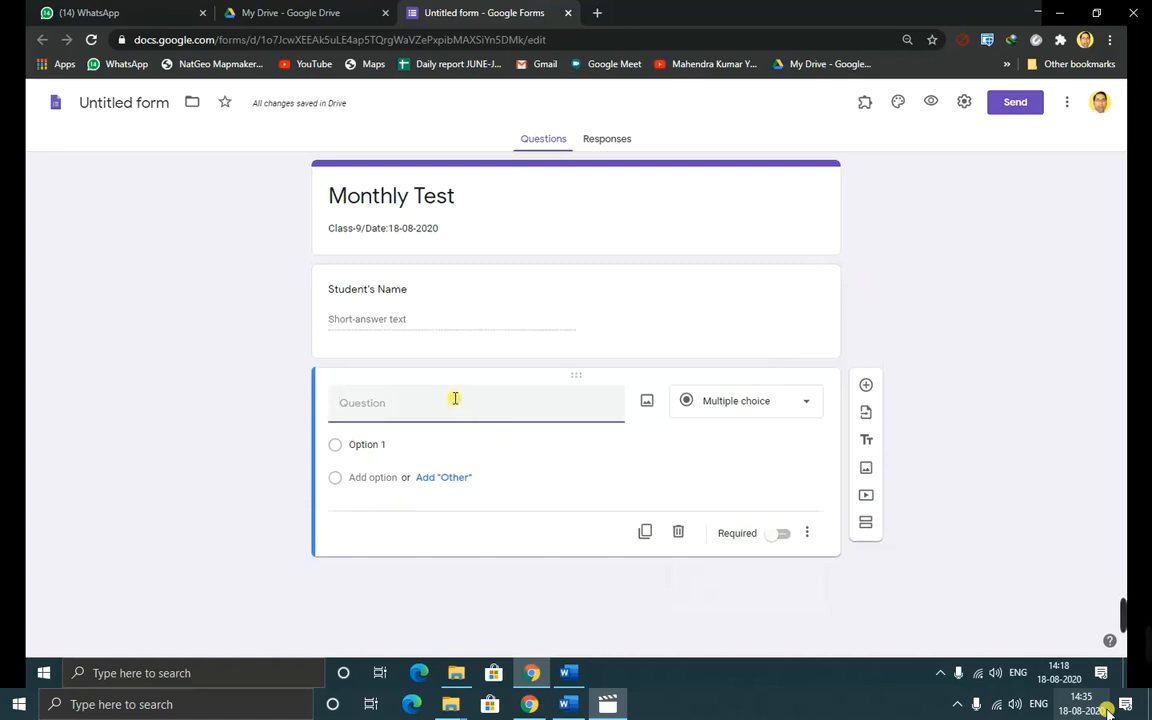
text(Section)
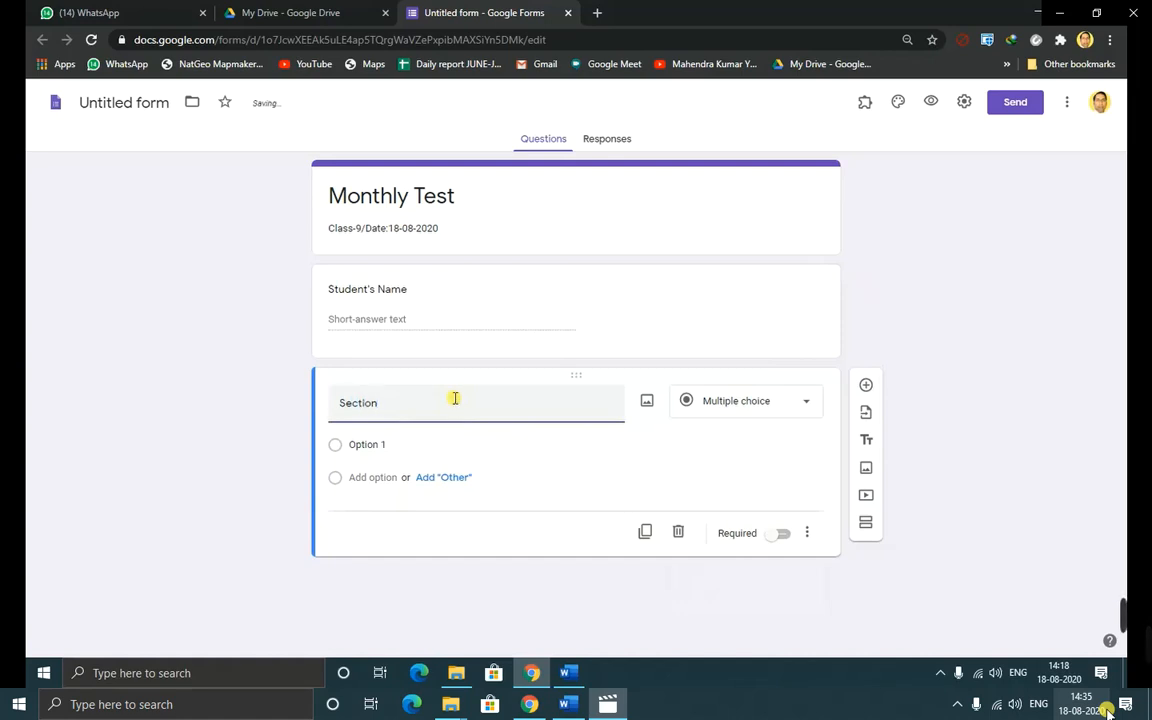
click(760, 401)
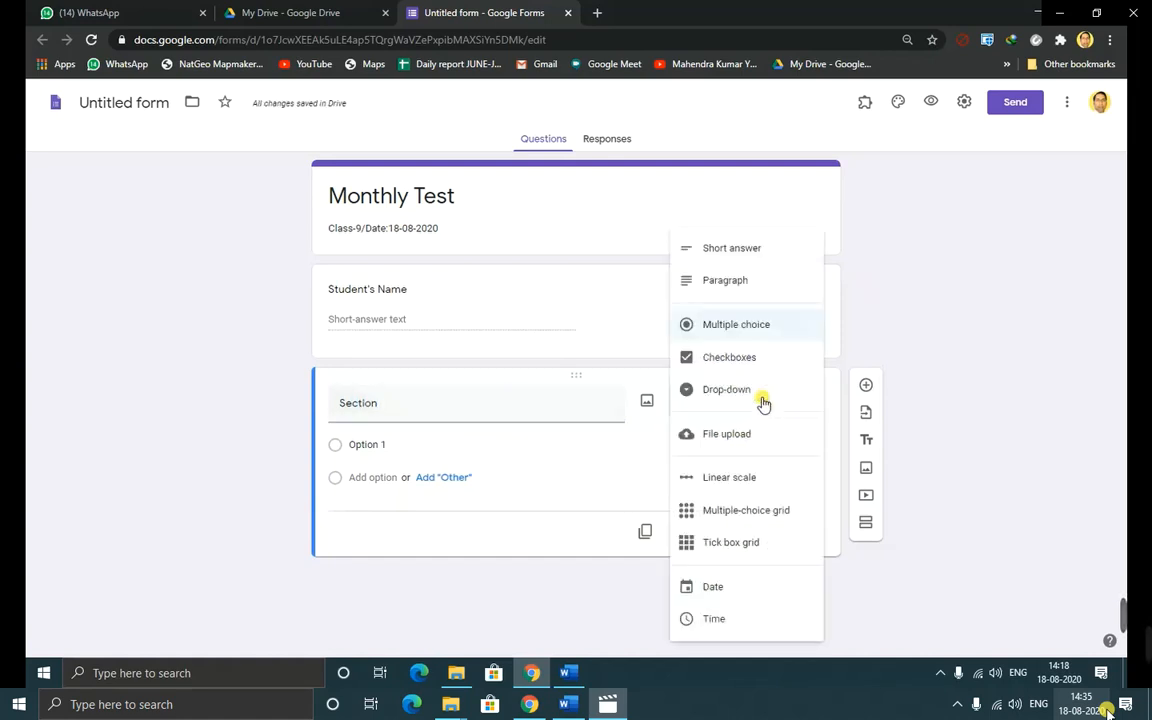
click(744, 260)
- Add a blank question below Section and arrange the form window side by side with the Word question document
click(869, 388)
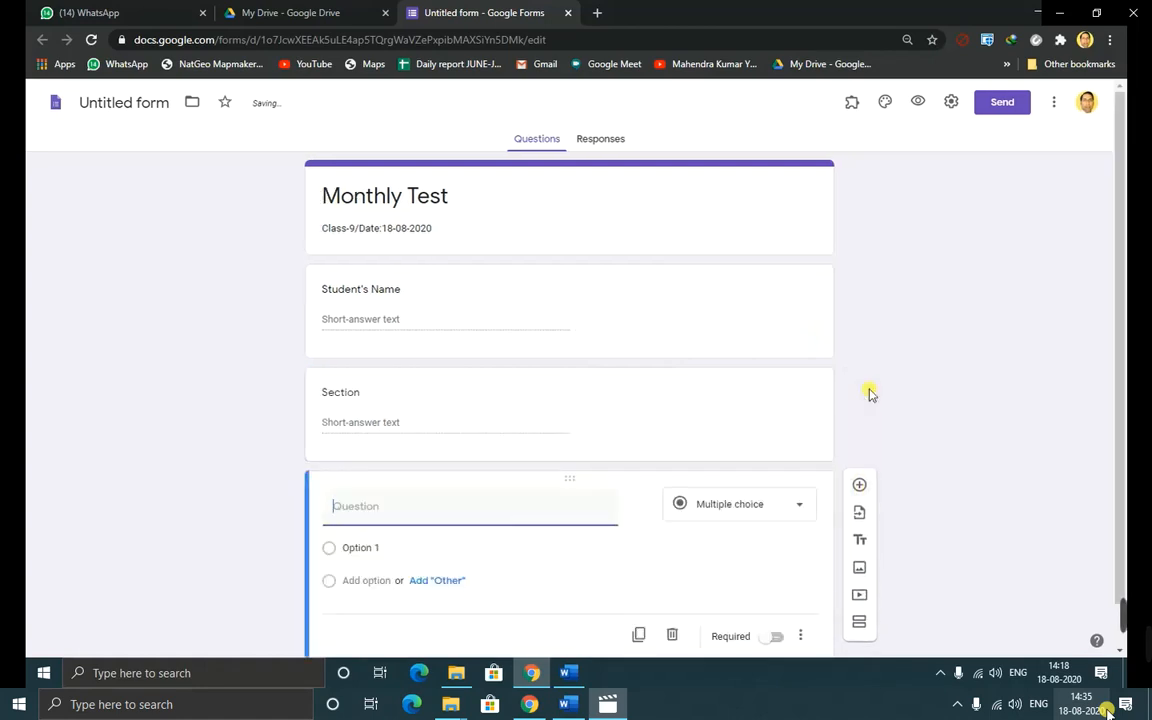
double_click(924, 26)
drag(951, 15, 444, 18)
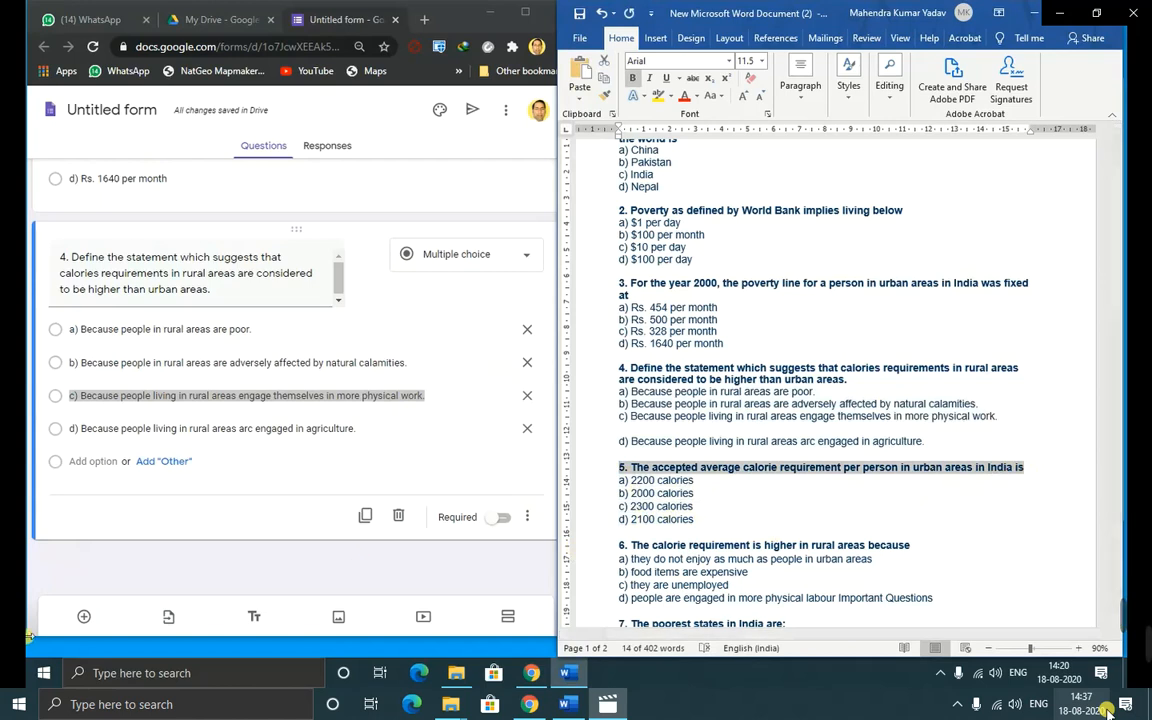
- Add question 5 on the accepted average calorie requirement in urban India, with its four calorie options copied from the Word document
click(84, 616)
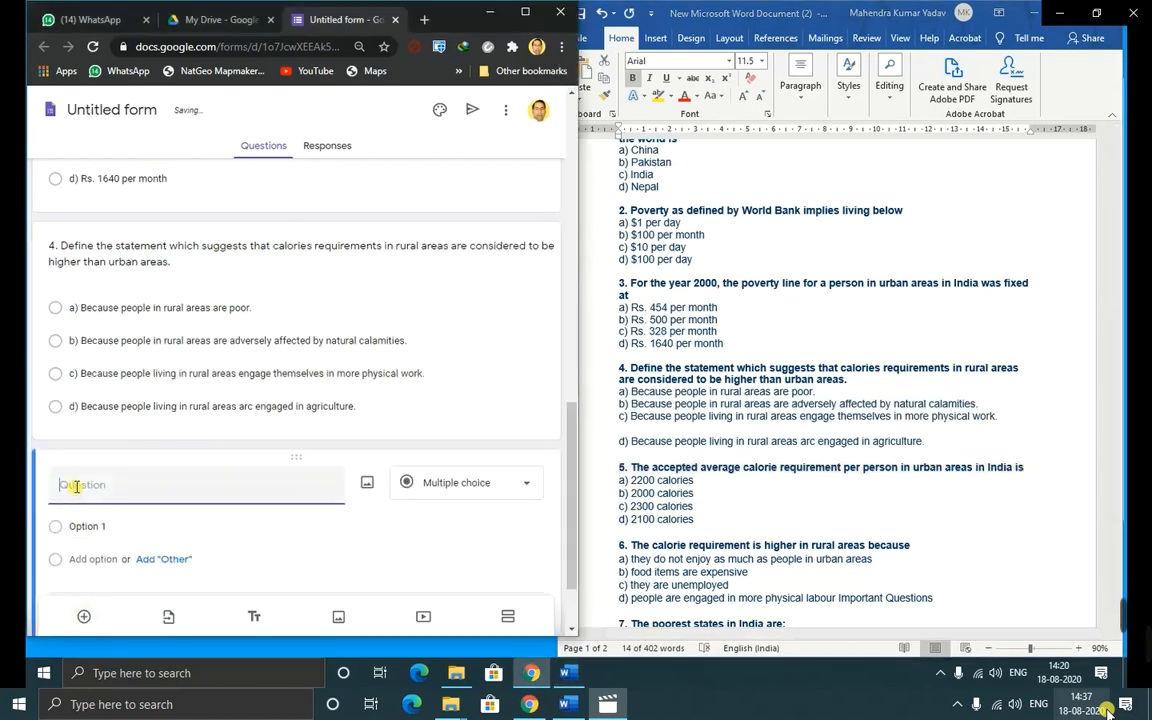
text(5. The accepted average calorie requirement per person in urban areas in India is)
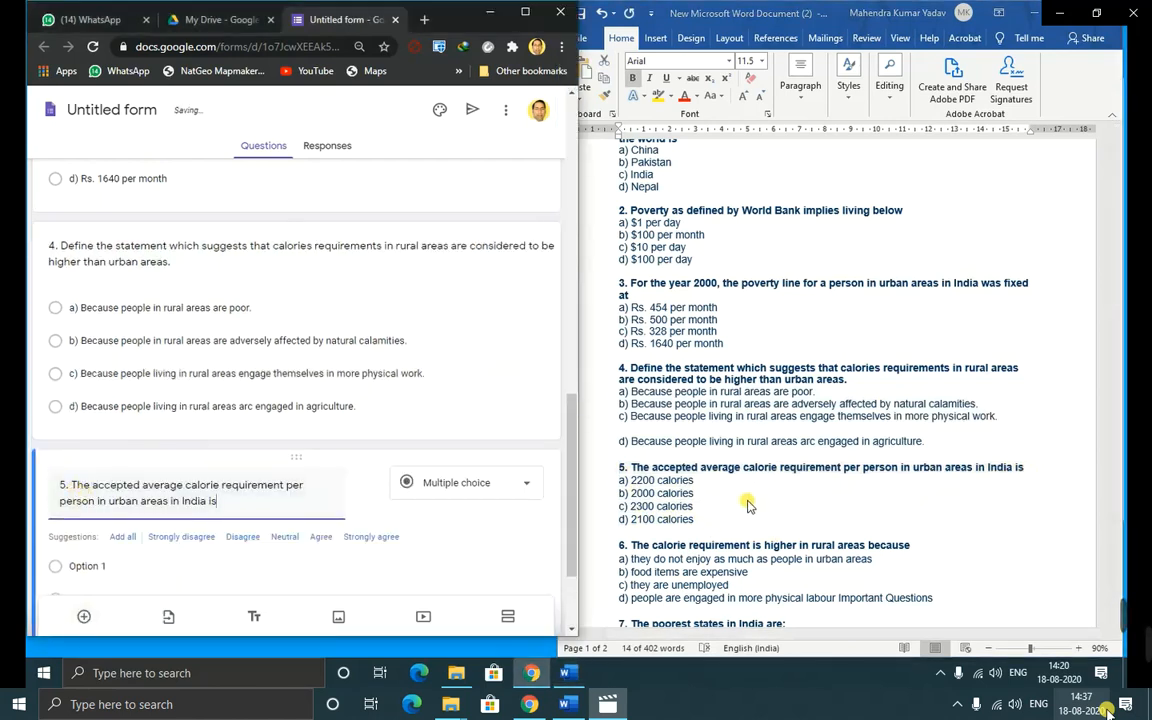
click(705, 488)
drag(621, 483, 703, 524)
key(ctrl+c)
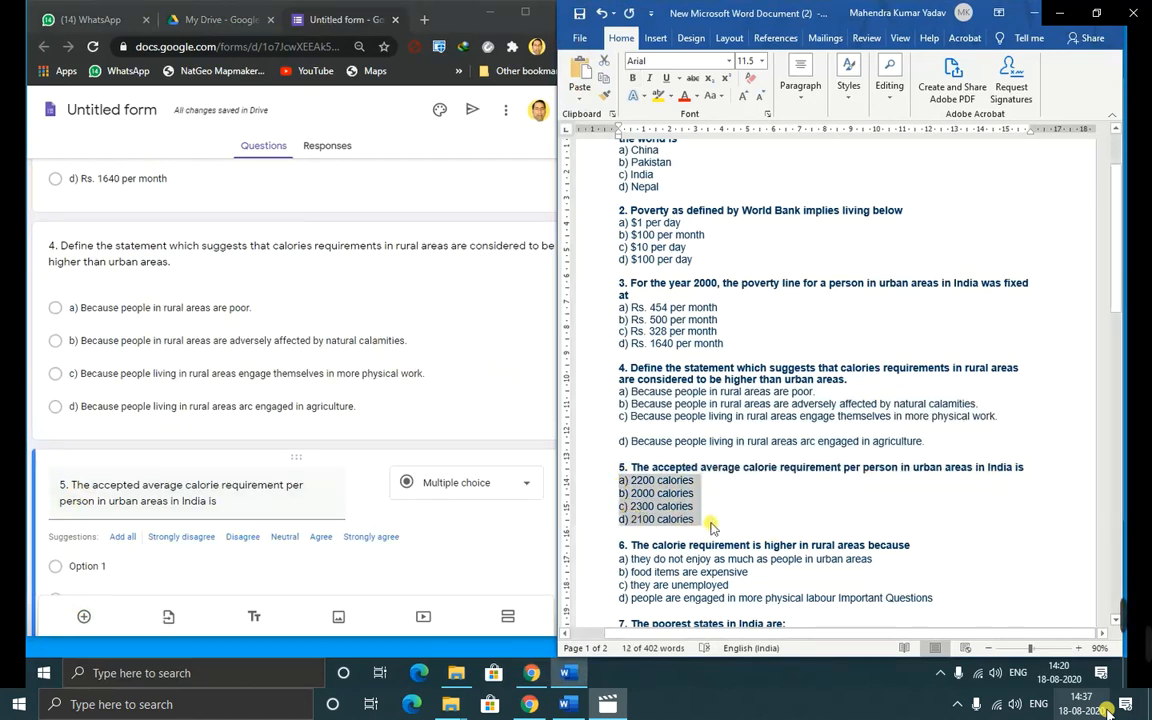
click(131, 562)
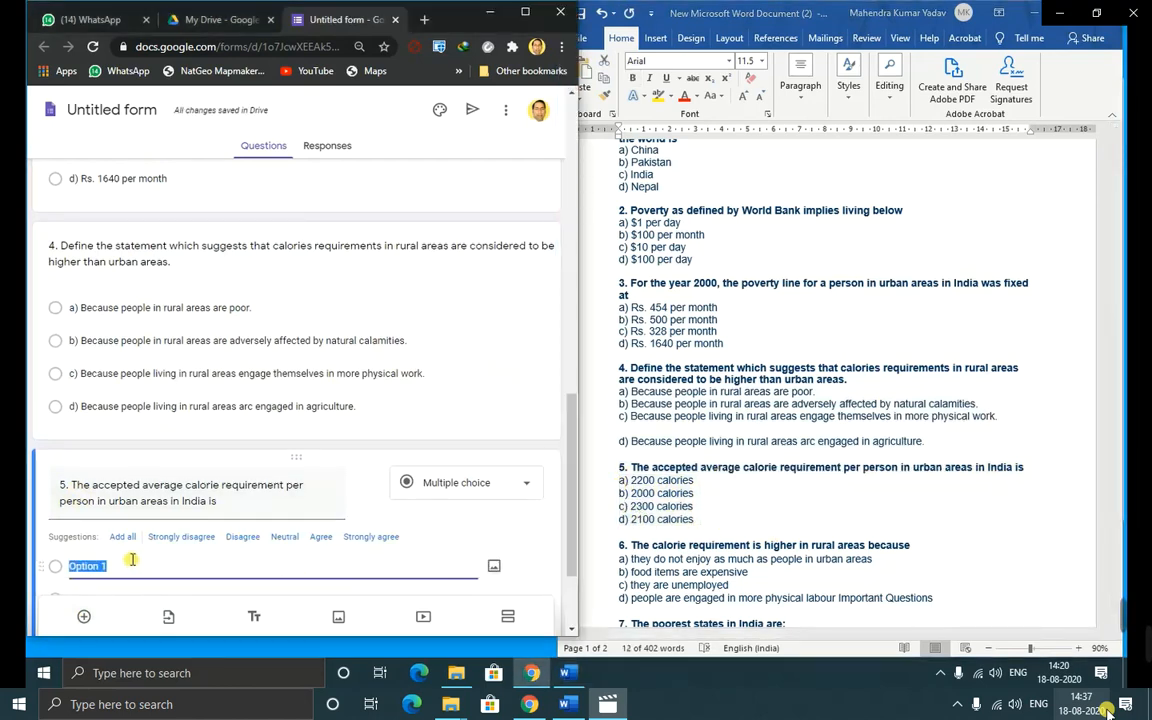
key(ctrl+v)
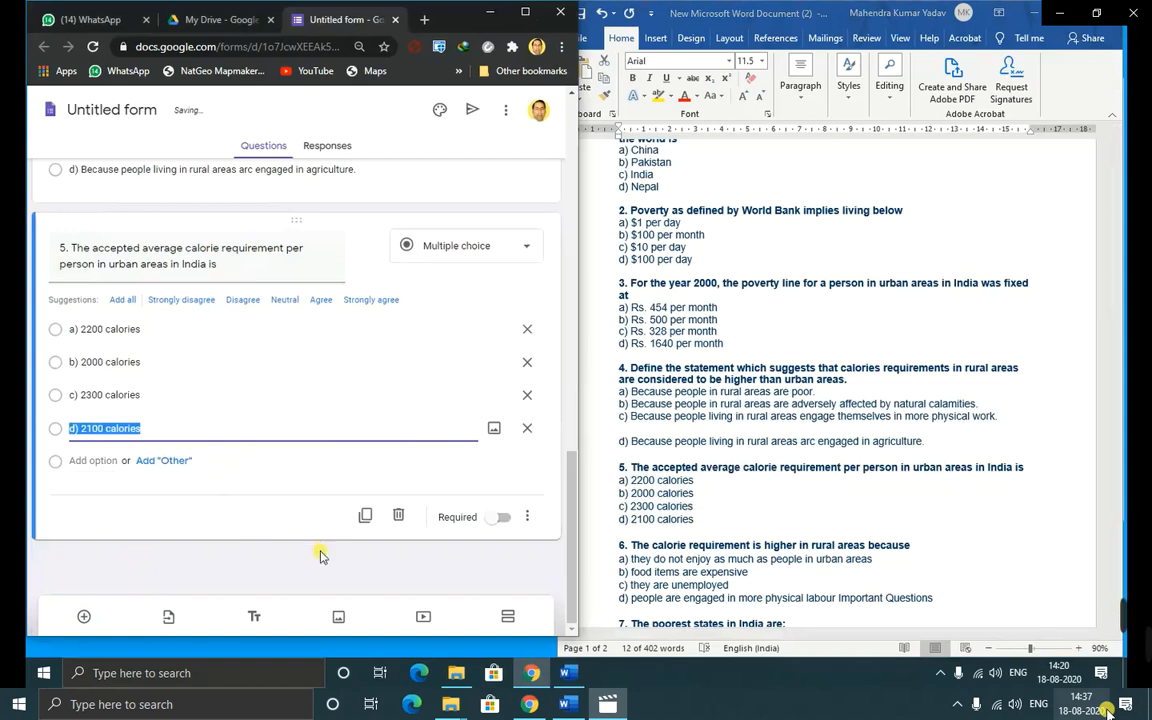
- Add a question with the copied text "6. The calorie requirement is higher in rural areas because" from the Word document
click(706, 497)
scroll(670, 548, down, 3)
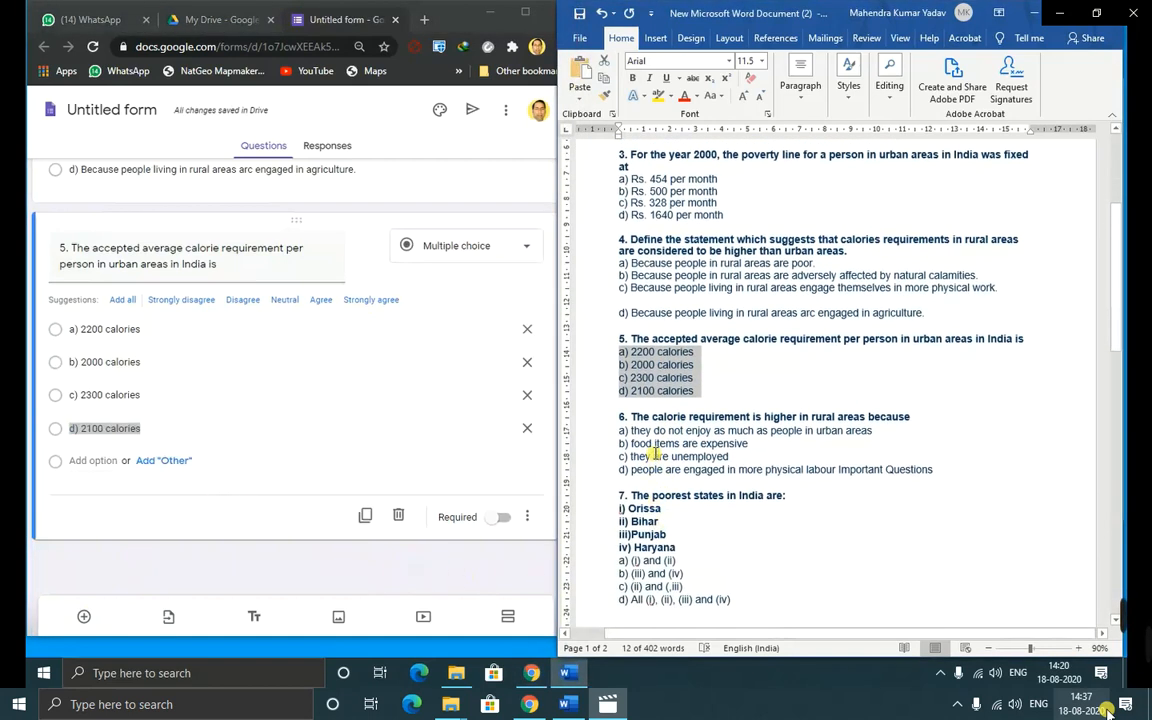
drag(619, 416, 926, 419)
key(ctrl+c)
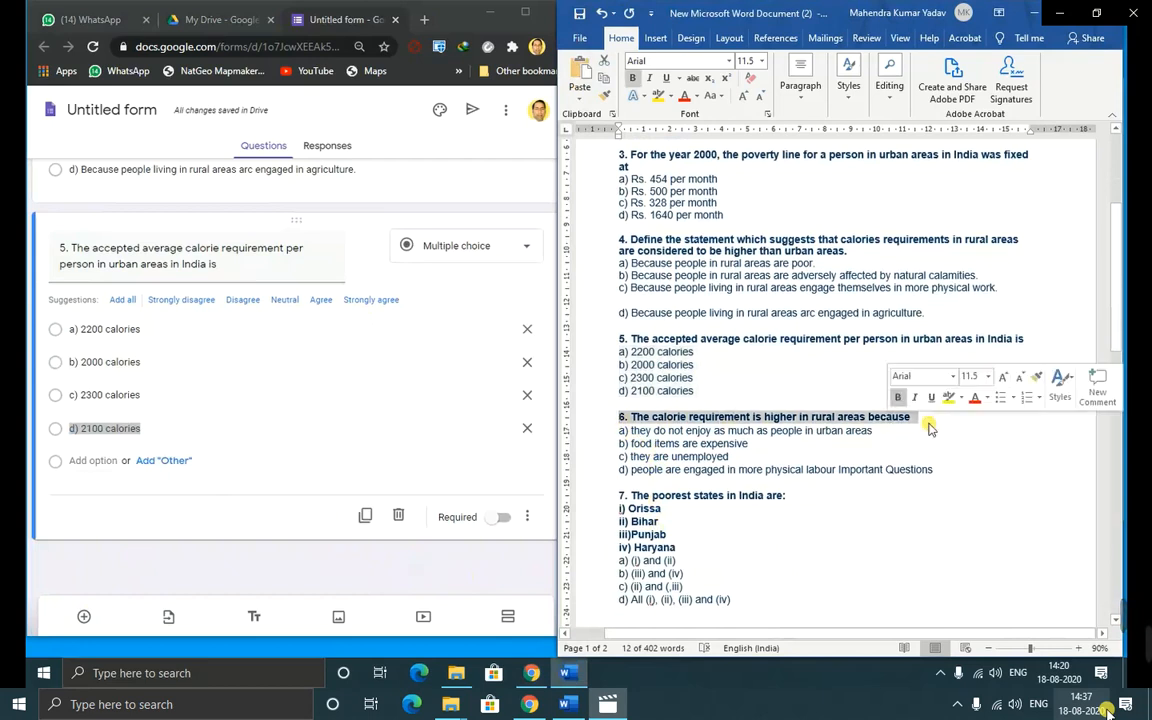
click(84, 616)
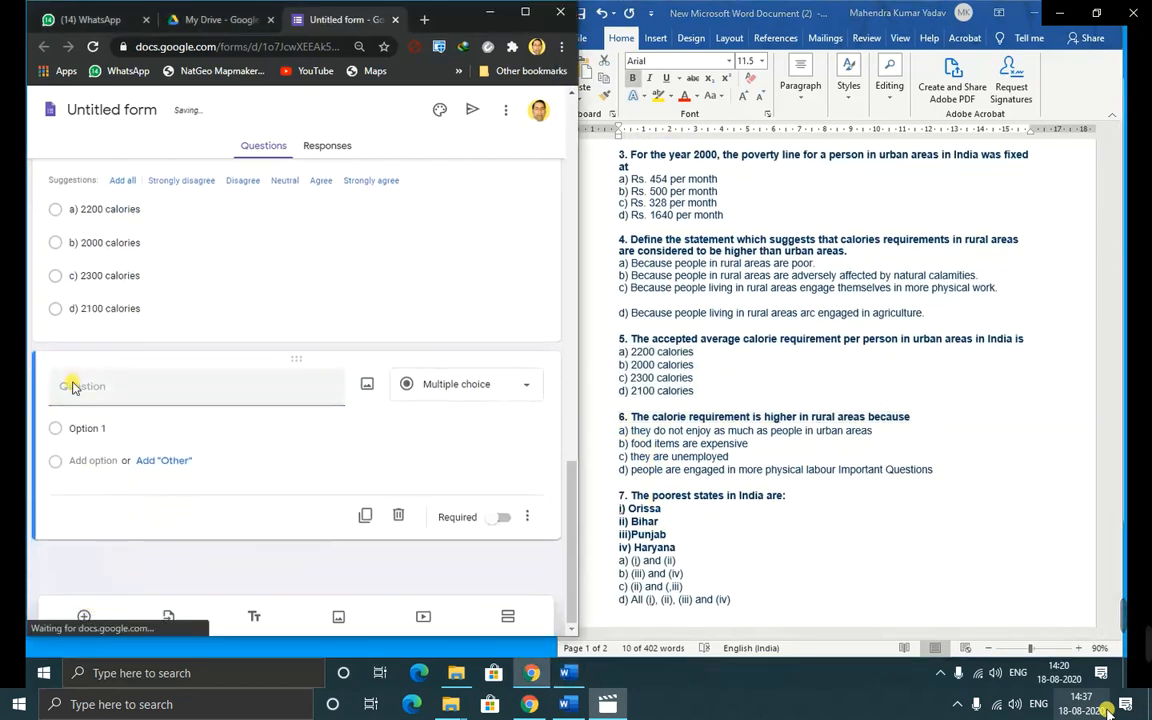
click(74, 389)
key(ctrl+v)
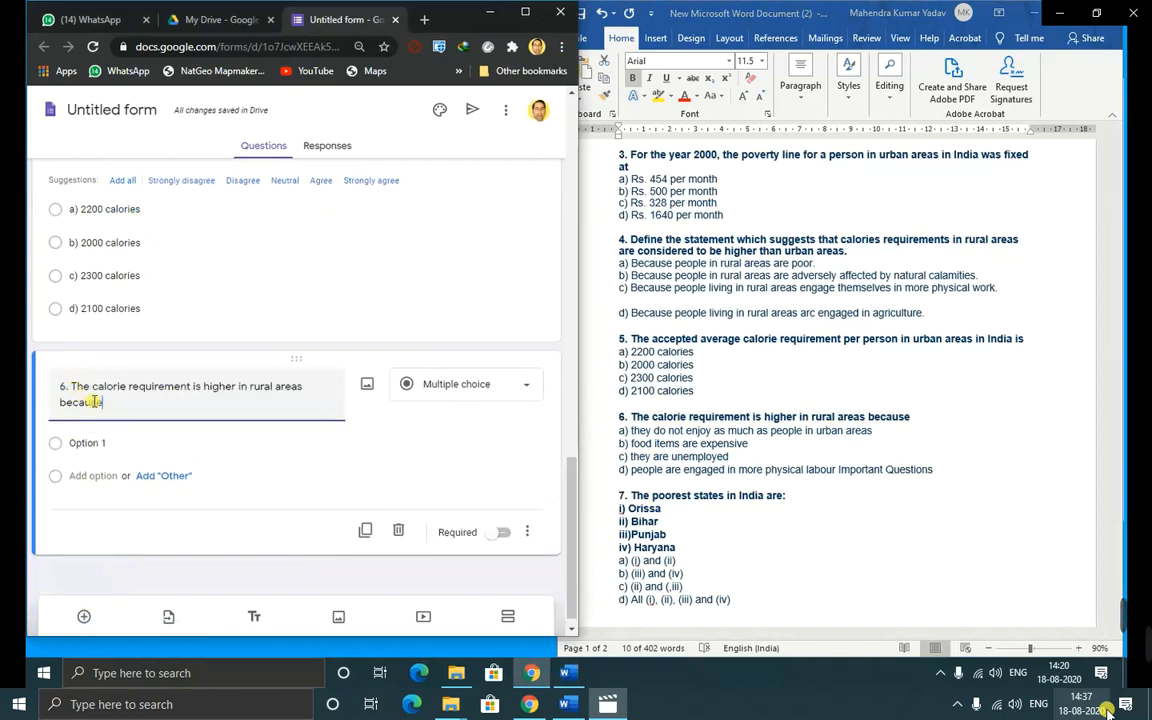
- Copy answers a) to d) of question 6 from the Word document into the form question's options
click(627, 437)
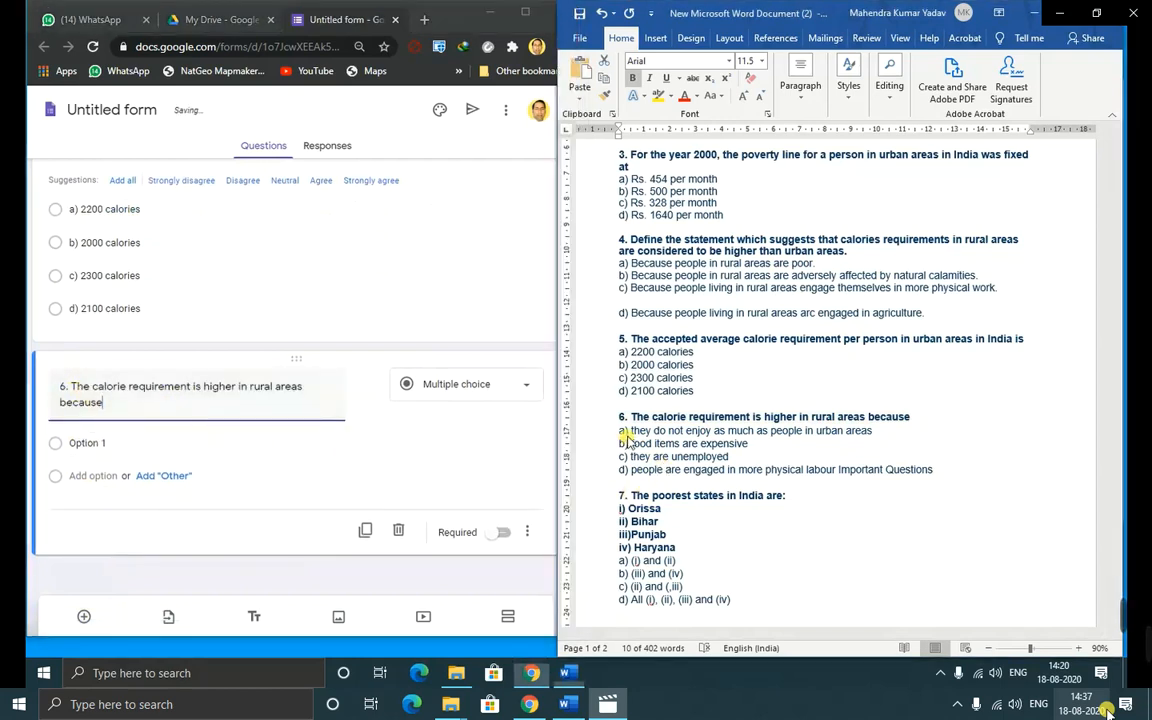
drag(621, 436, 946, 465)
key(ctrl+c)
click(116, 442)
key(ctrl+v)
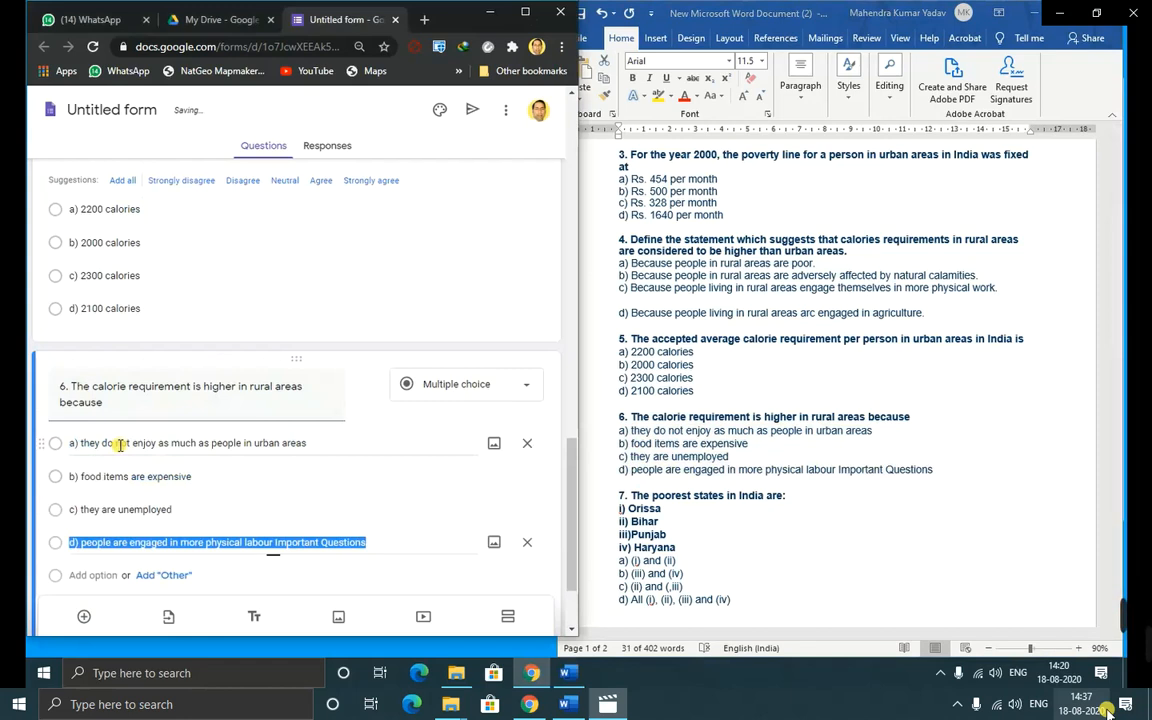
- Add a question with the text of question 7 on India's poorest states, including items i) to iv), copied from the Word document
click(84, 616)
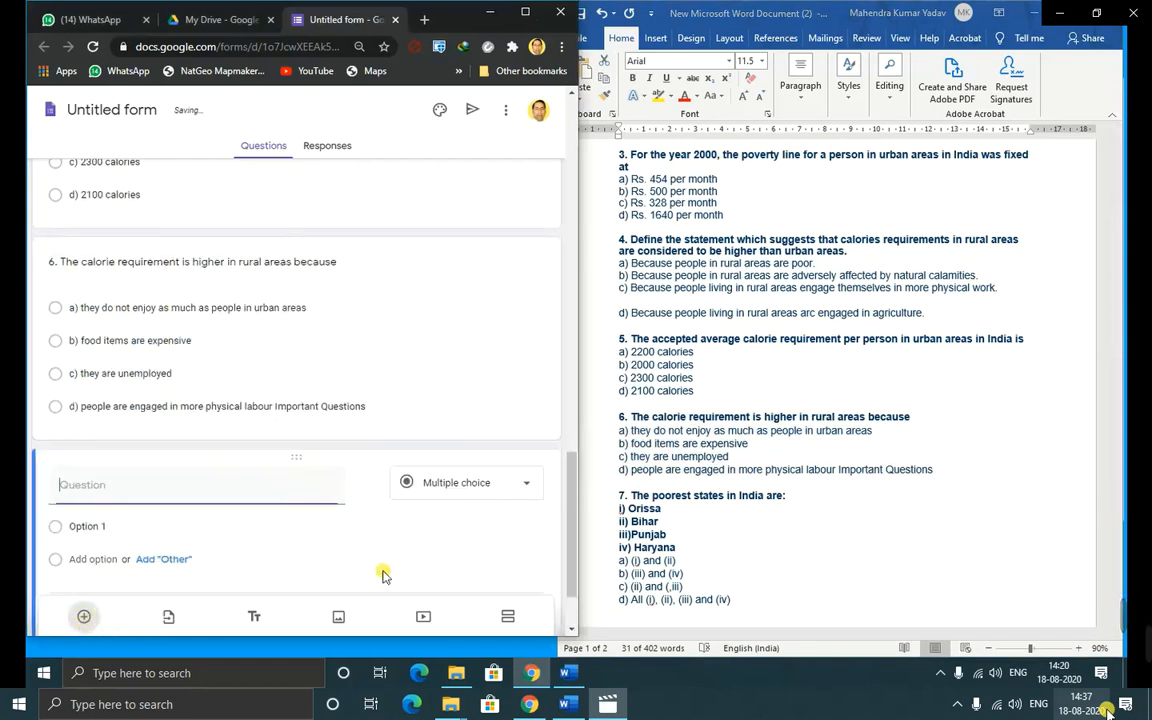
click(677, 425)
scroll(708, 447, down, 3)
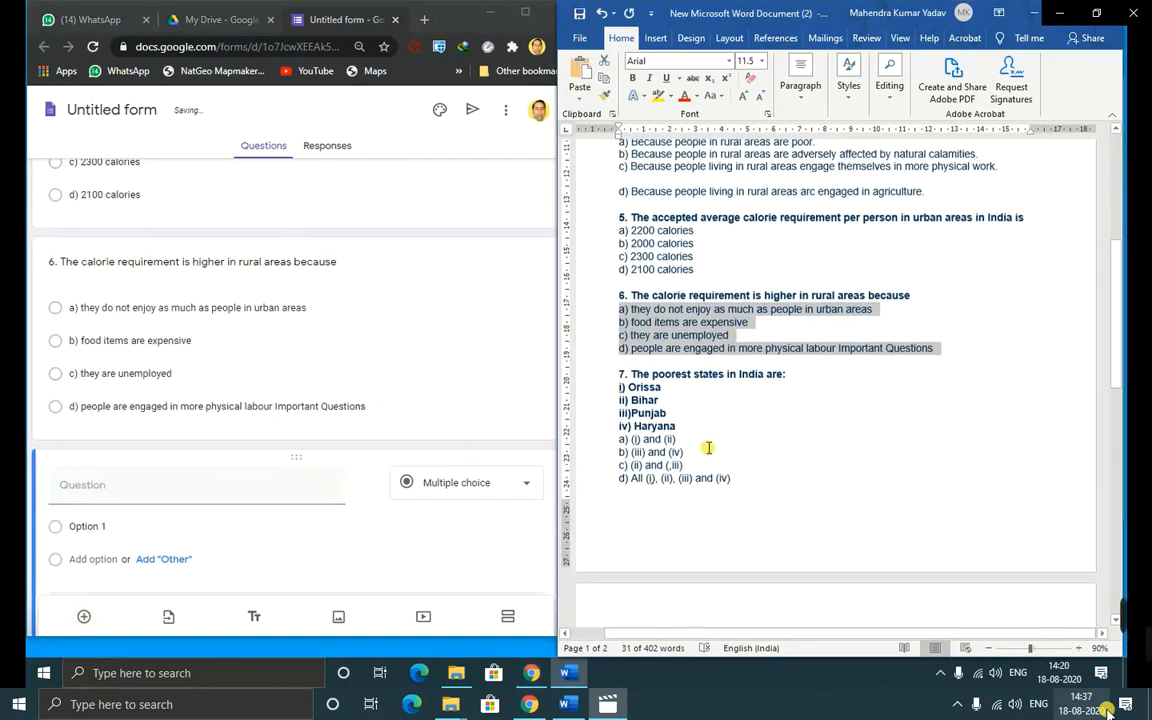
drag(619, 368, 760, 474)
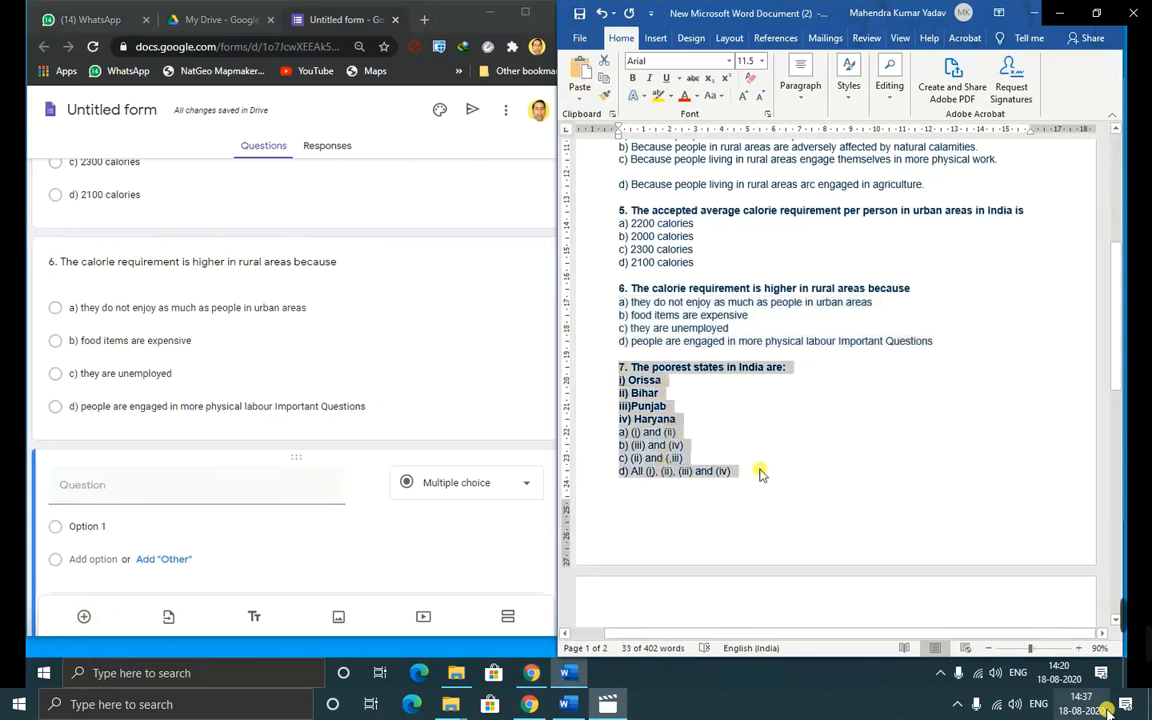
scroll(760, 474, down, 2)
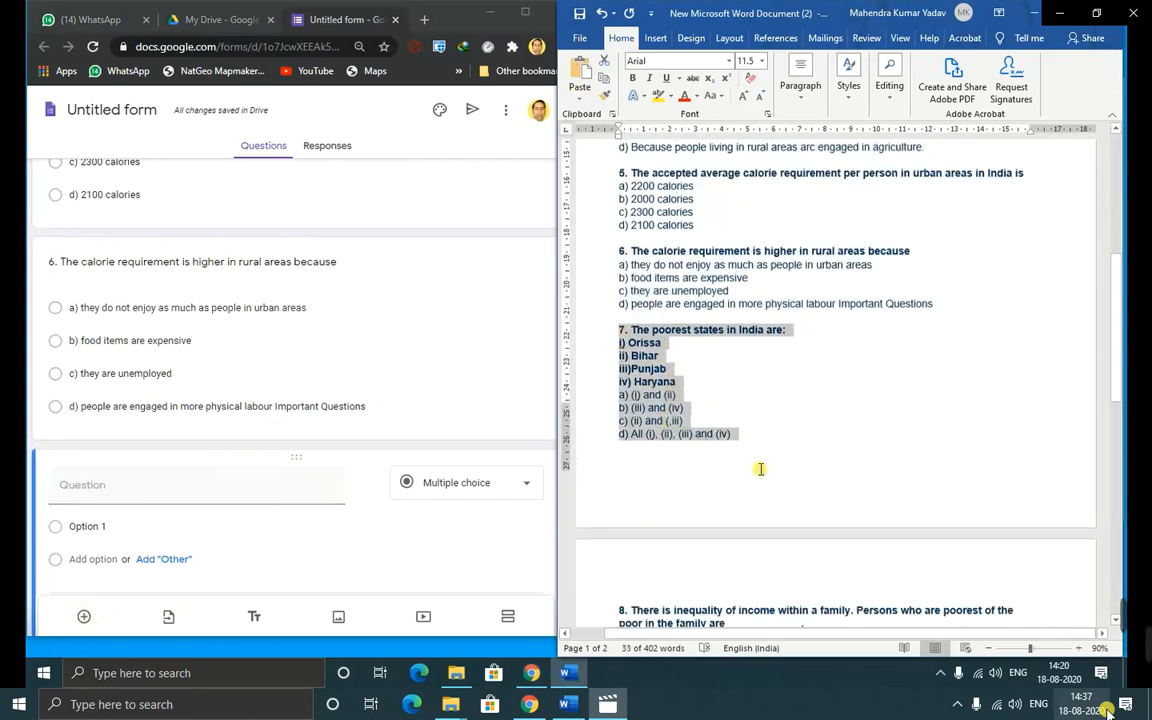
click(110, 486)
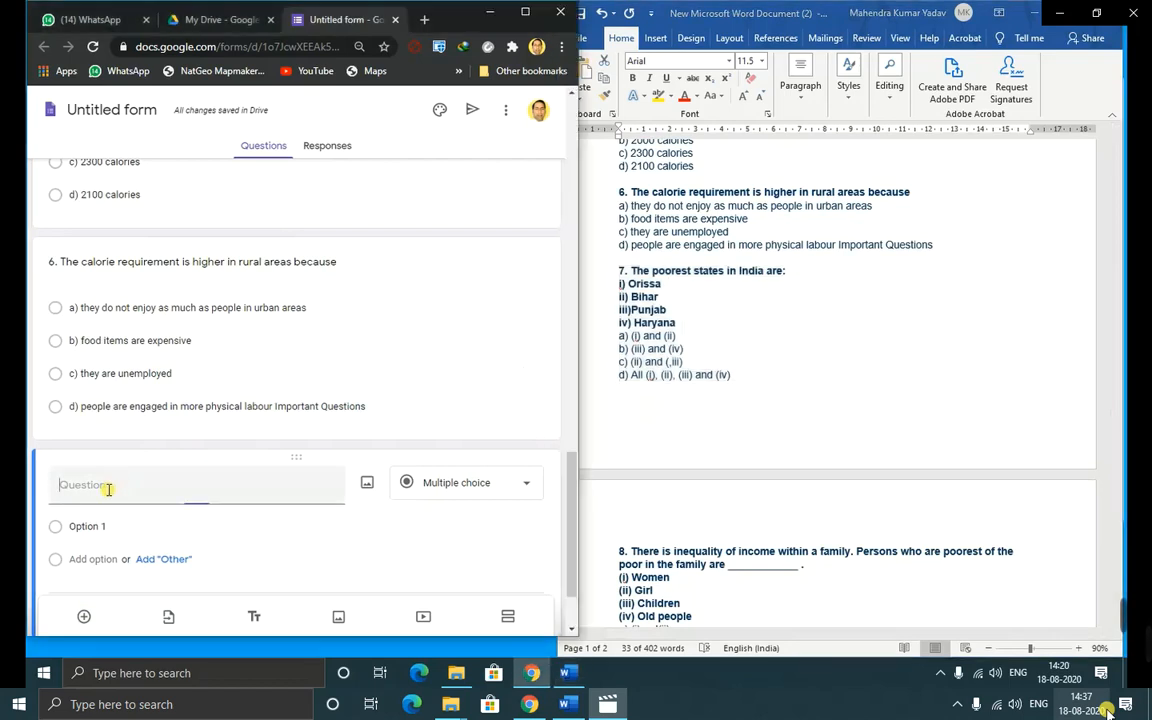
click(676, 305)
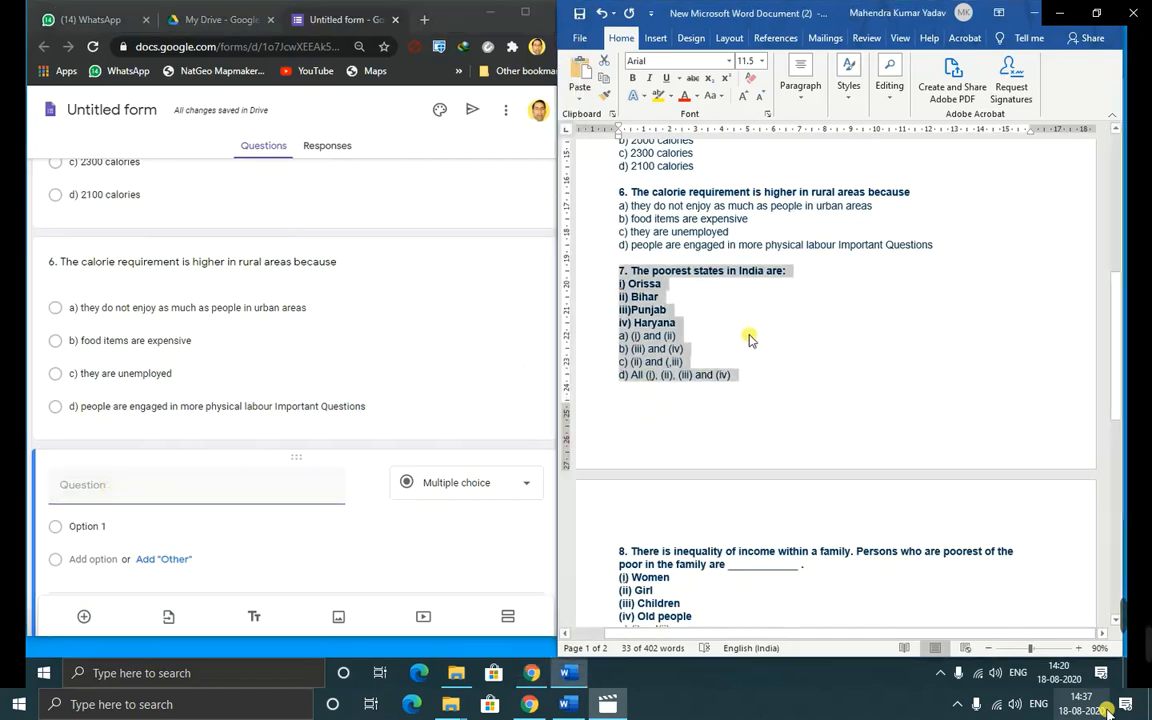
click(634, 290)
drag(612, 270, 725, 320)
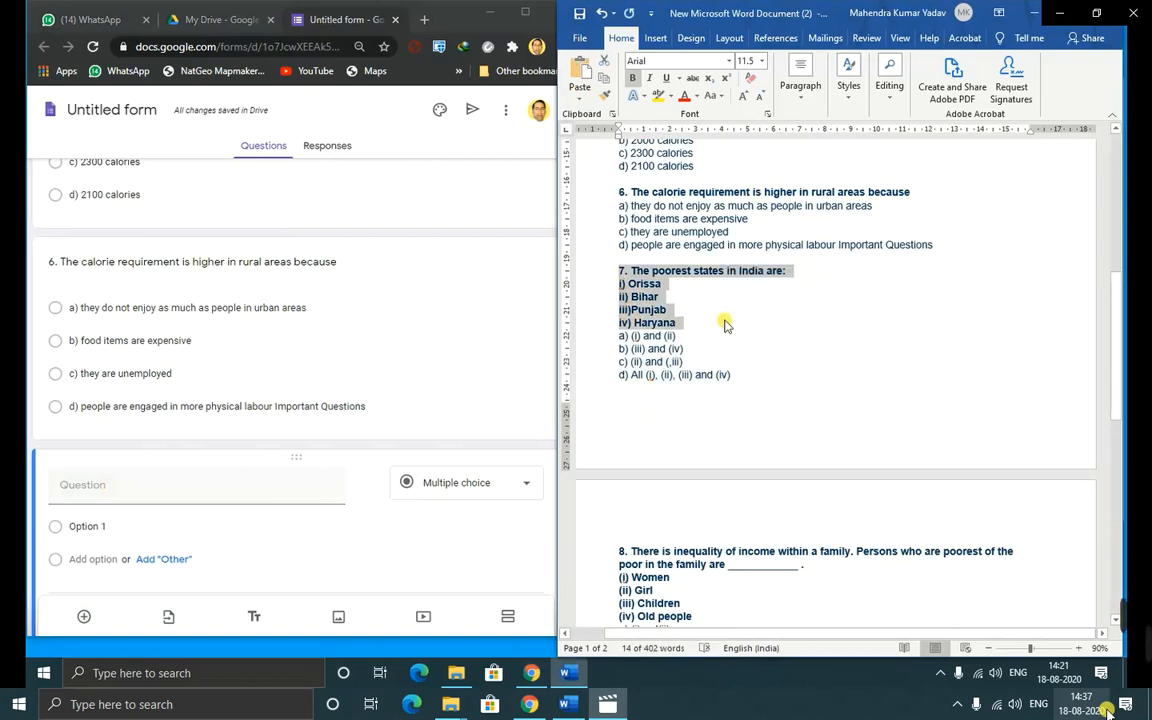
click(143, 480)
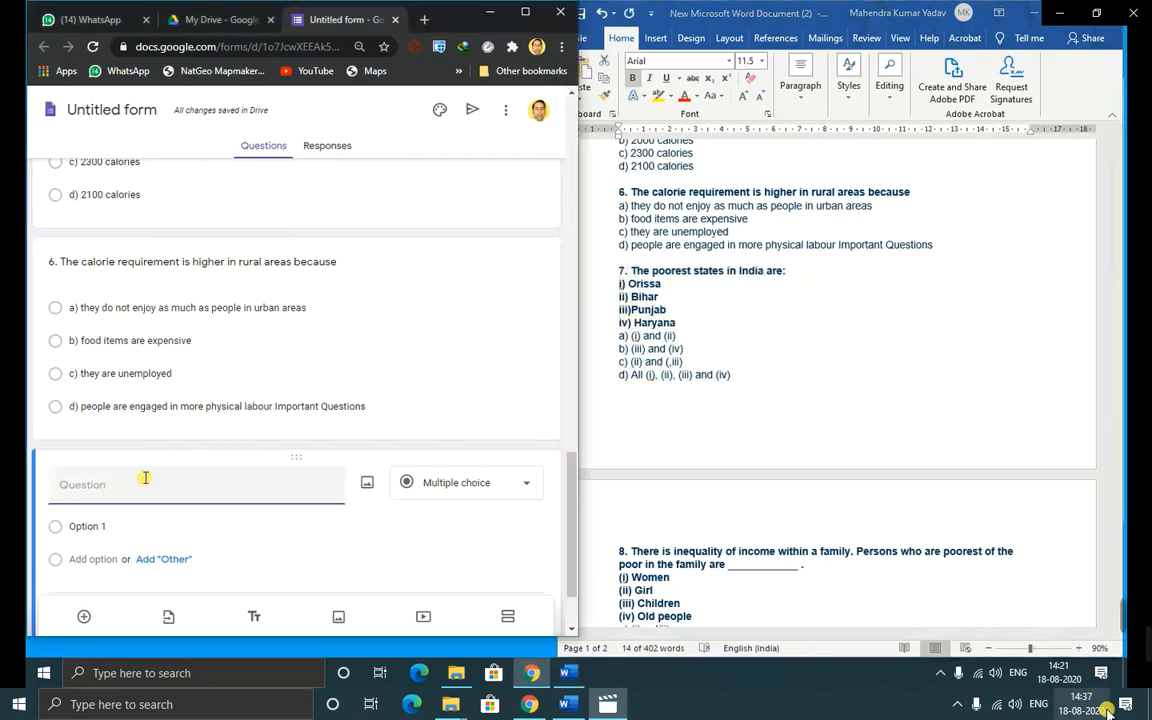
key(ctrl+v)
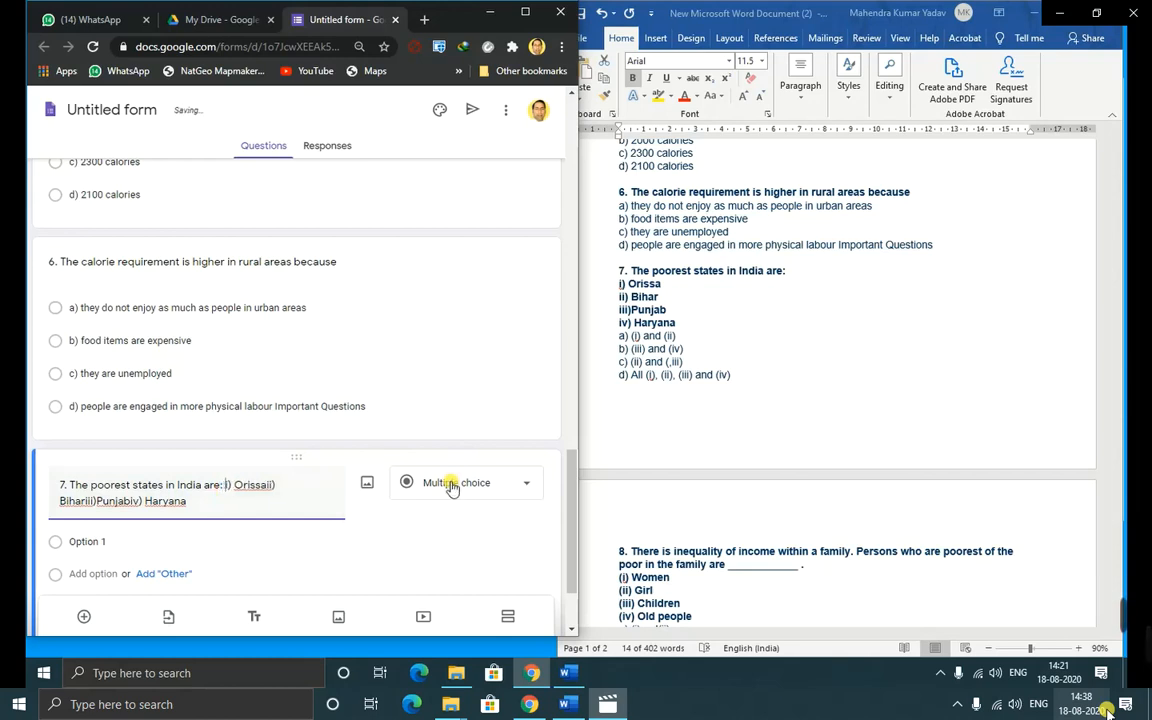
- Copy answers a) to d) of question 7 from the Word document into the form question's options
drag(619, 270, 703, 331)
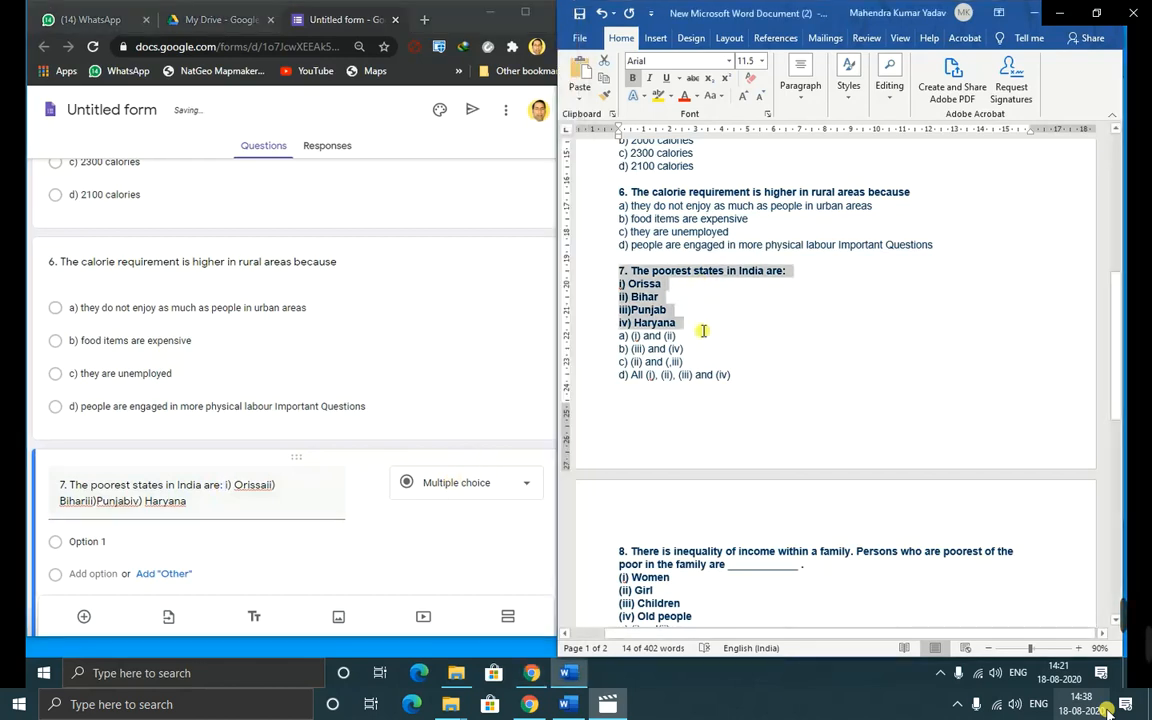
click(632, 310)
drag(621, 336, 761, 375)
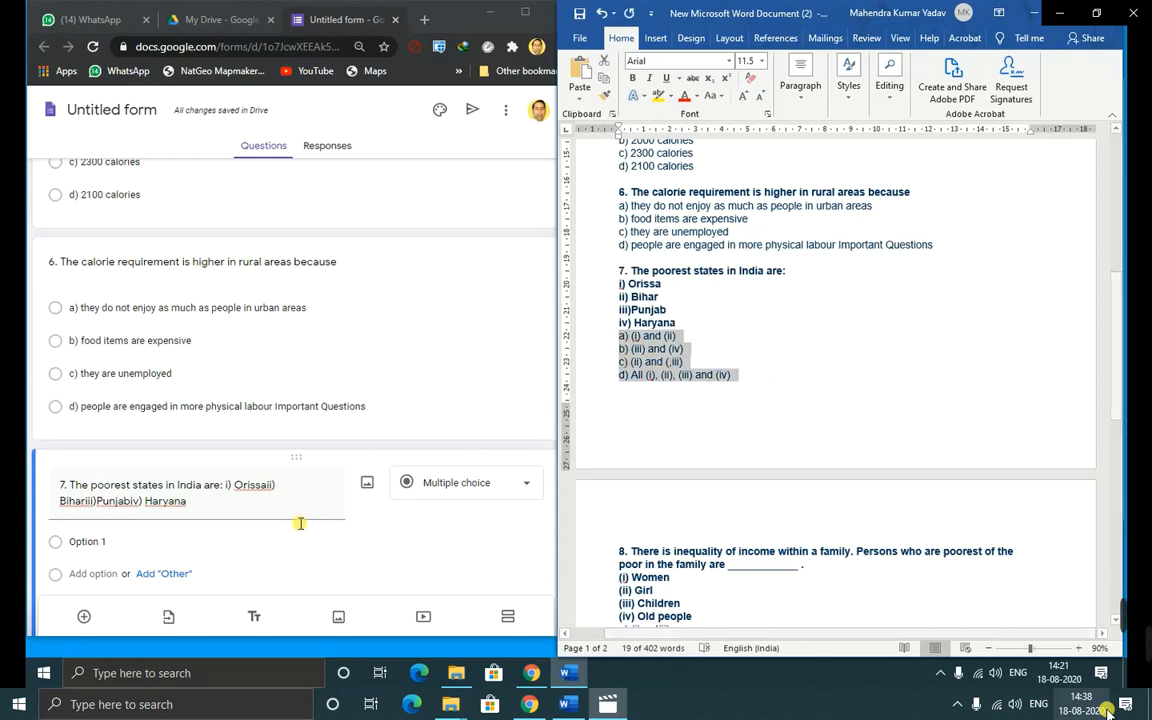
click(85, 540)
key(ctrl+v)
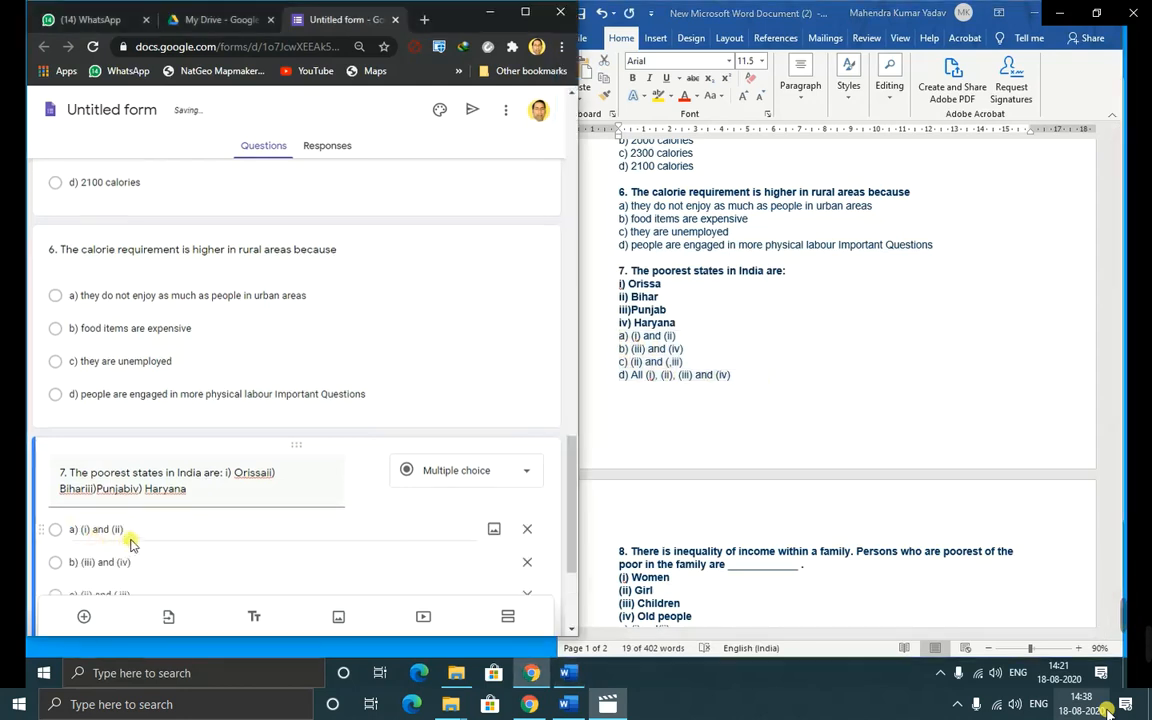
- Add a question with the text of question 8 on income inequality within a family, including items (i) to (iv), copied from the Word document
click(85, 617)
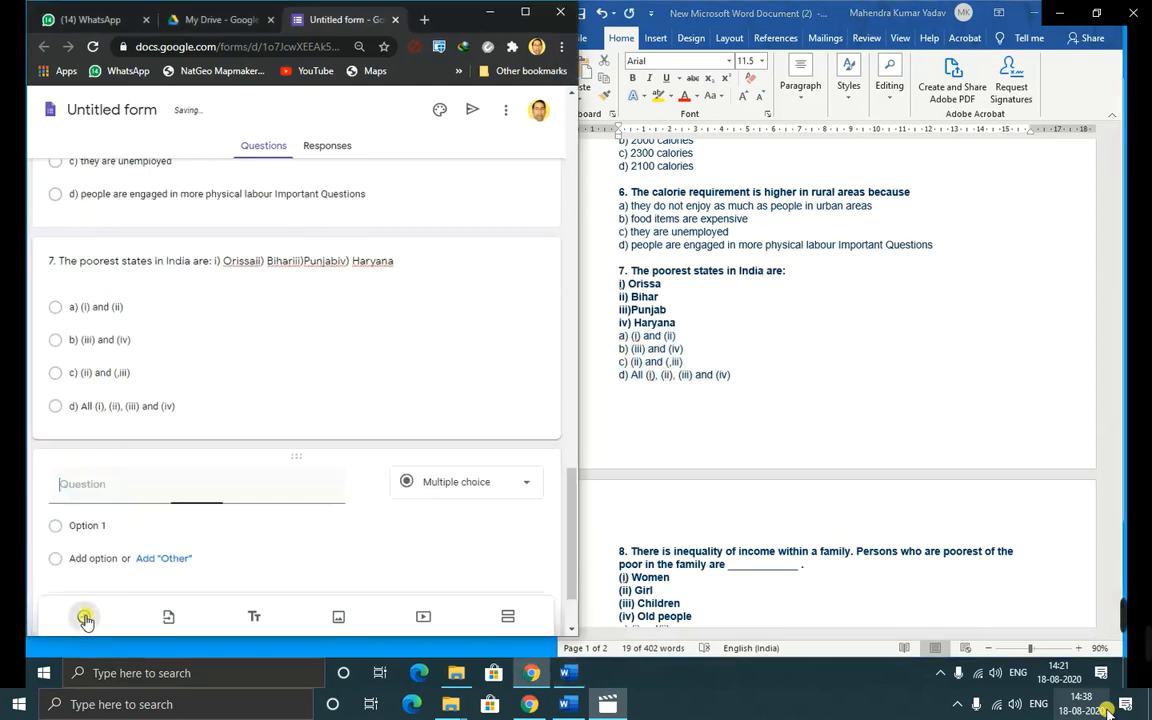
click(731, 415)
scroll(731, 415, down, 5)
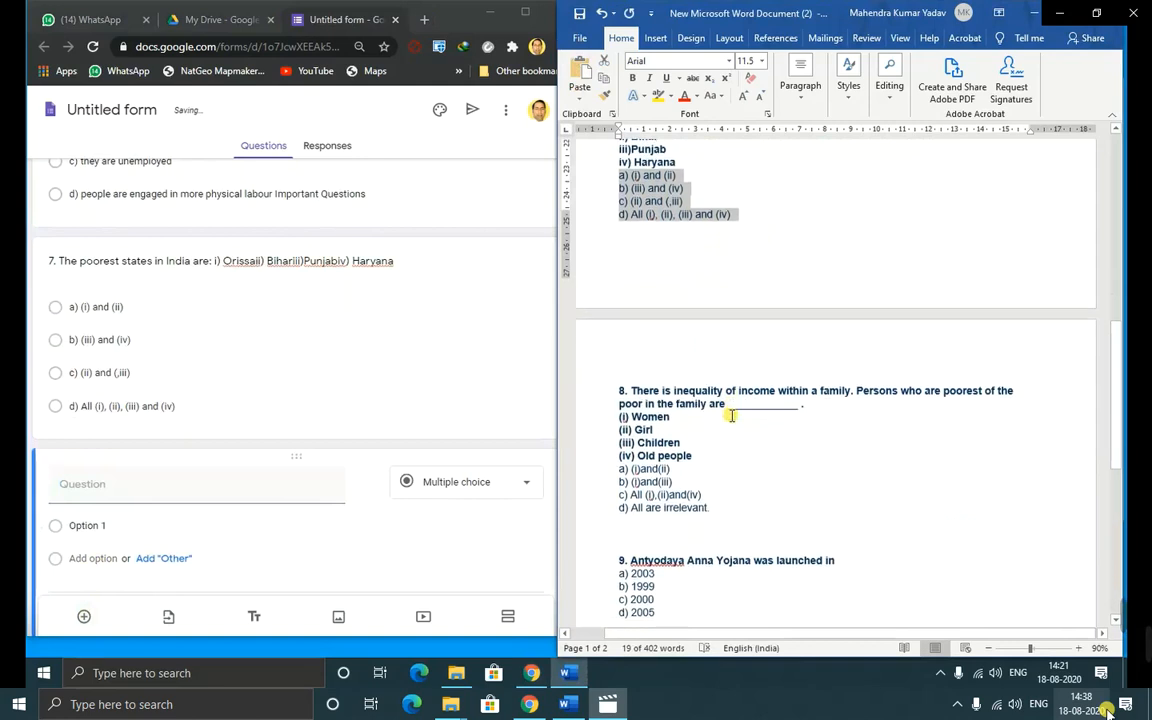
drag(620, 291, 702, 361)
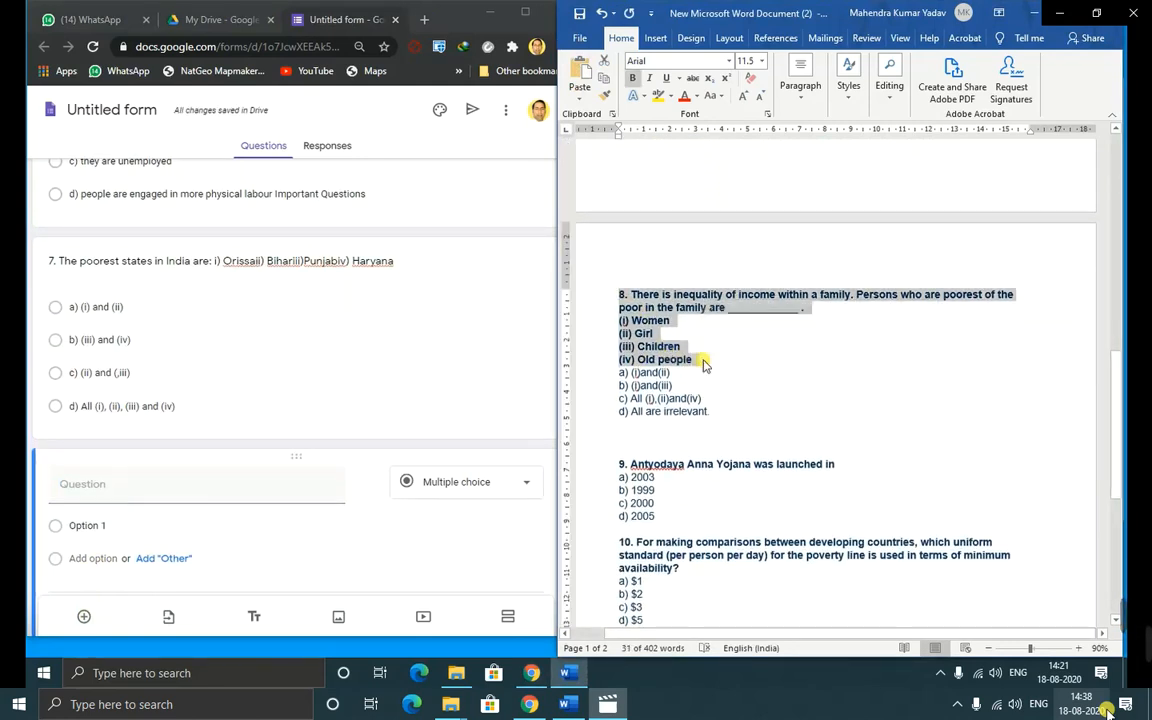
click(91, 489)
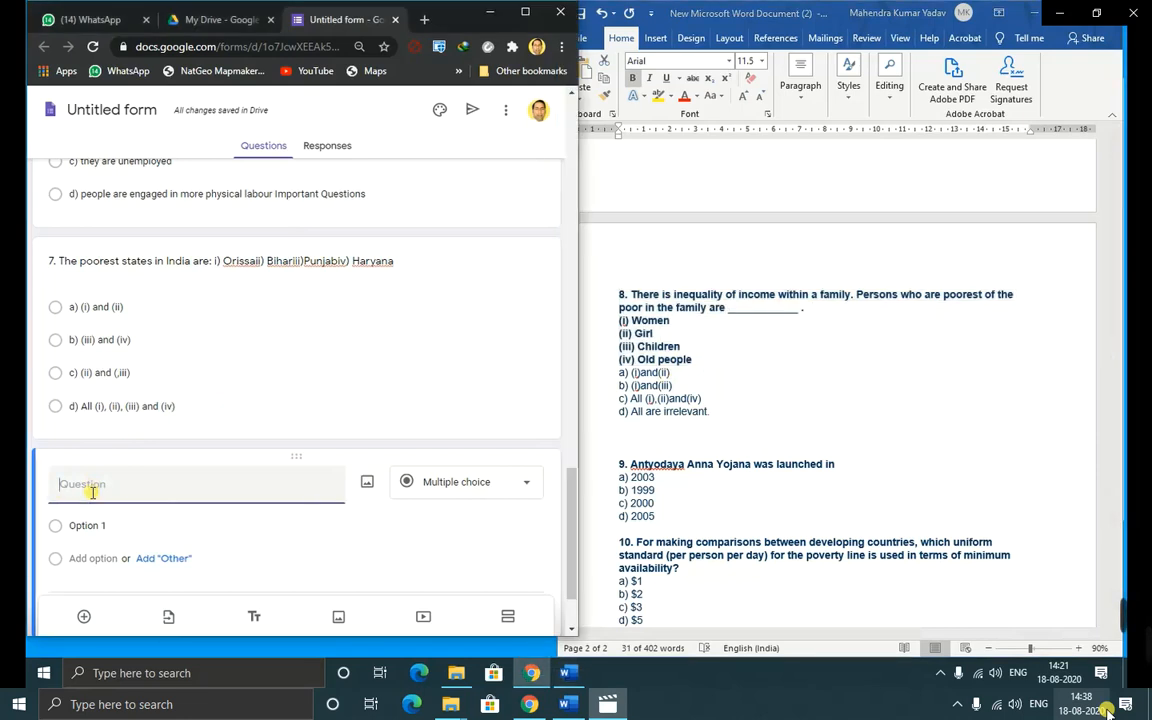
text(8. There is inequality of income within a family. Persons who are poorest of the poor in the family are ___________ .(i) Women(ii) Girl(iii) Children(iv) Old people)
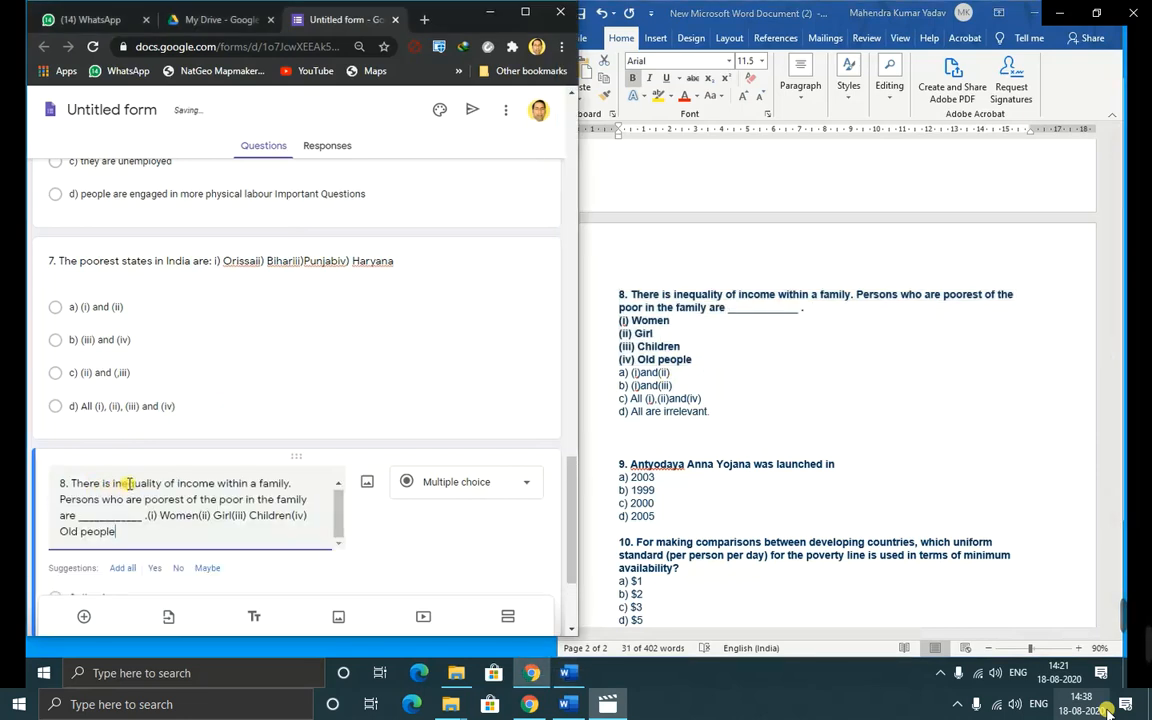
- Copy answers a) to d) of question 8 from the Word document into the form question's options
scroll(628, 487, down, 3)
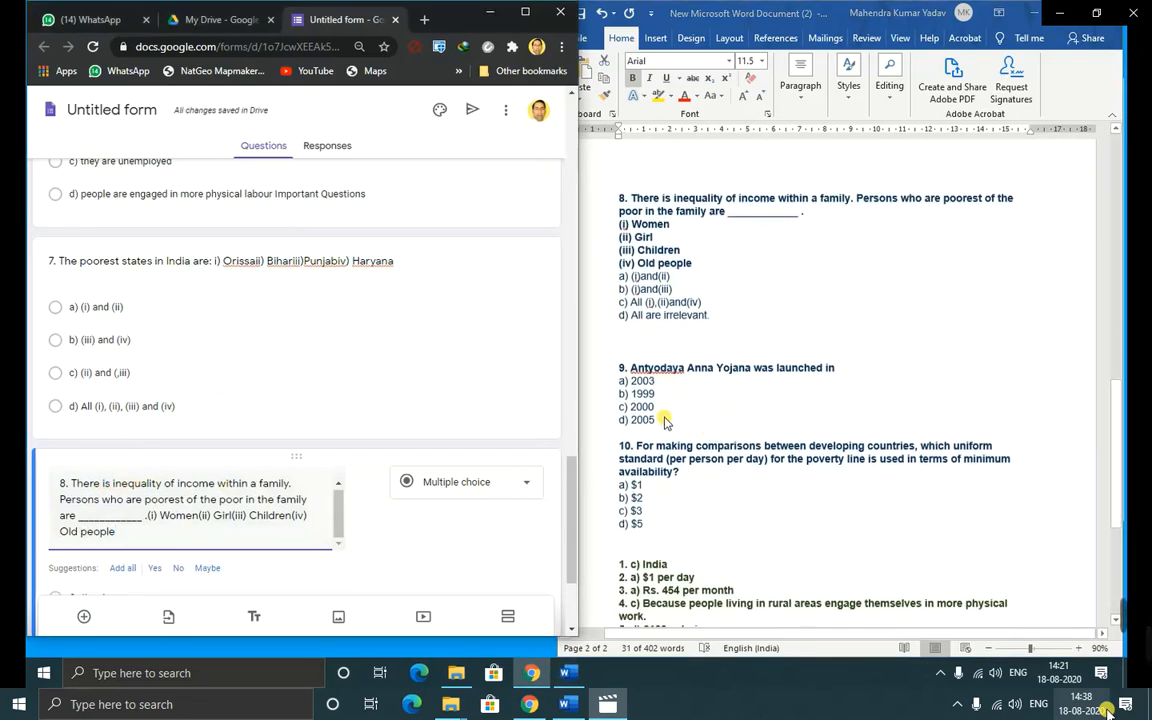
click(724, 297)
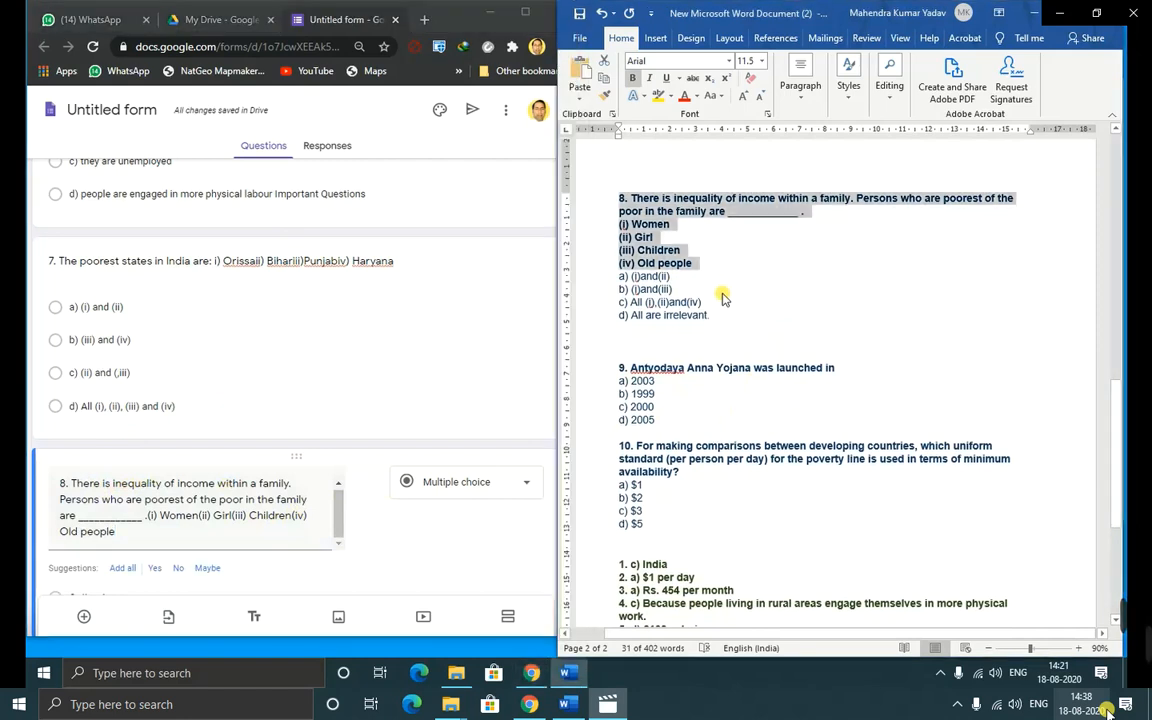
drag(622, 275, 708, 316)
key(ctrl+c)
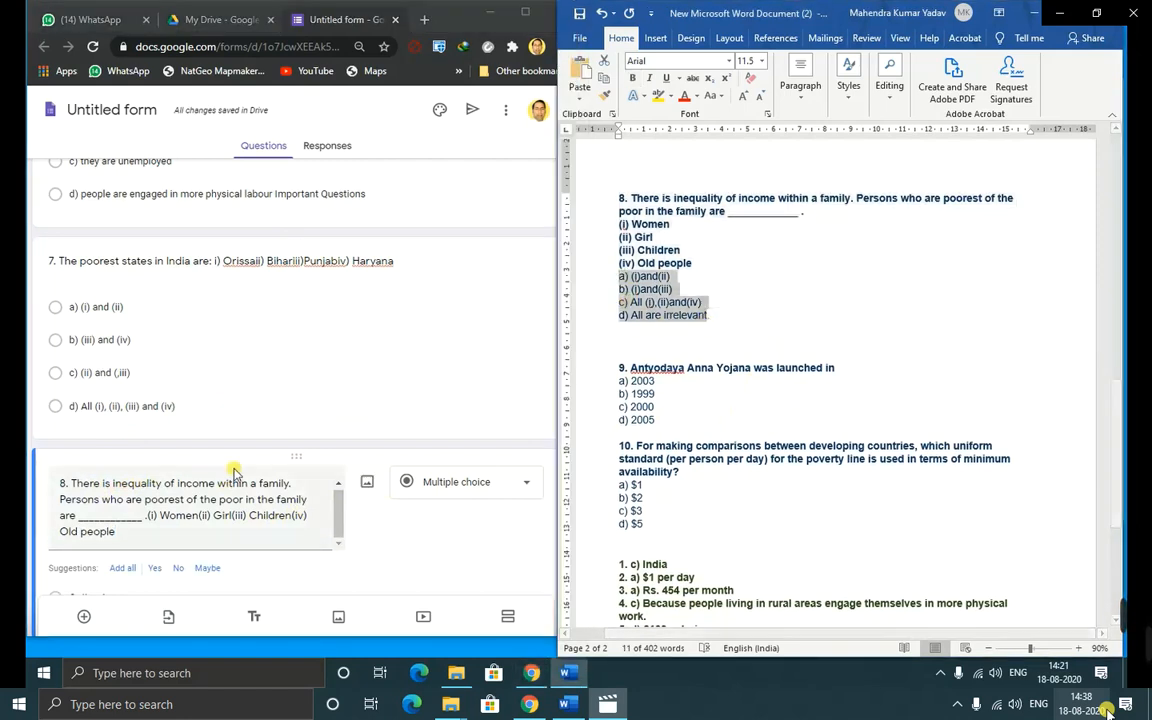
scroll(185, 491, down, 3)
click(77, 429)
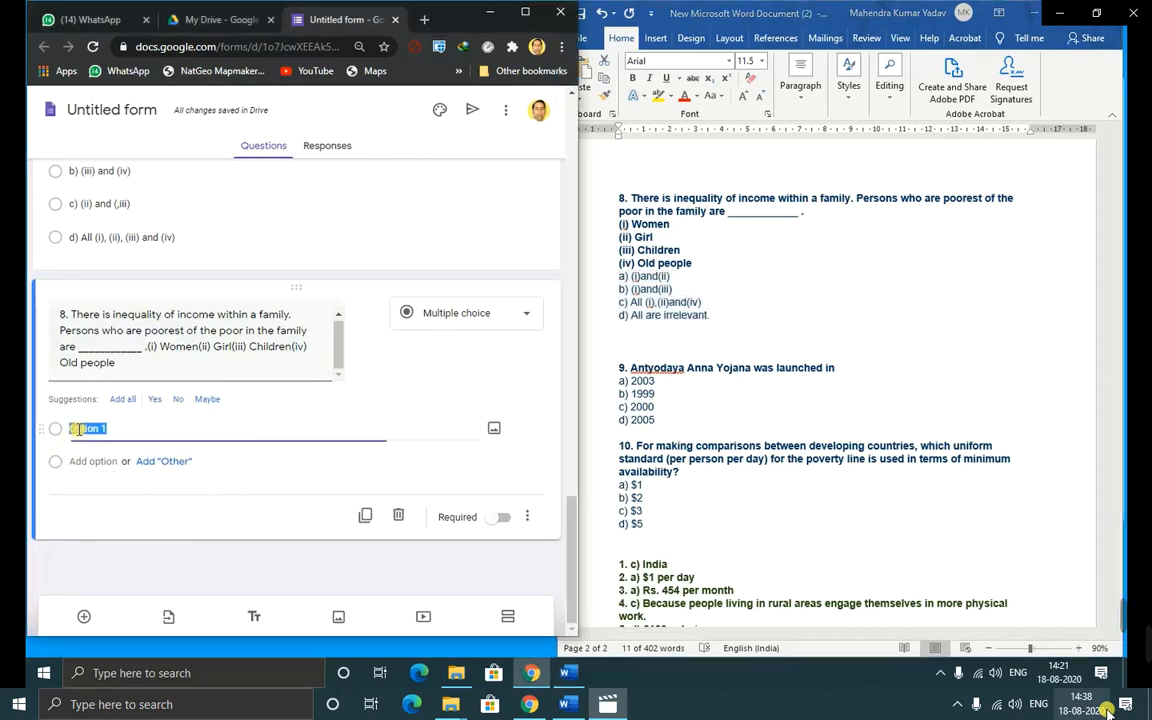
key(ctrl+v)
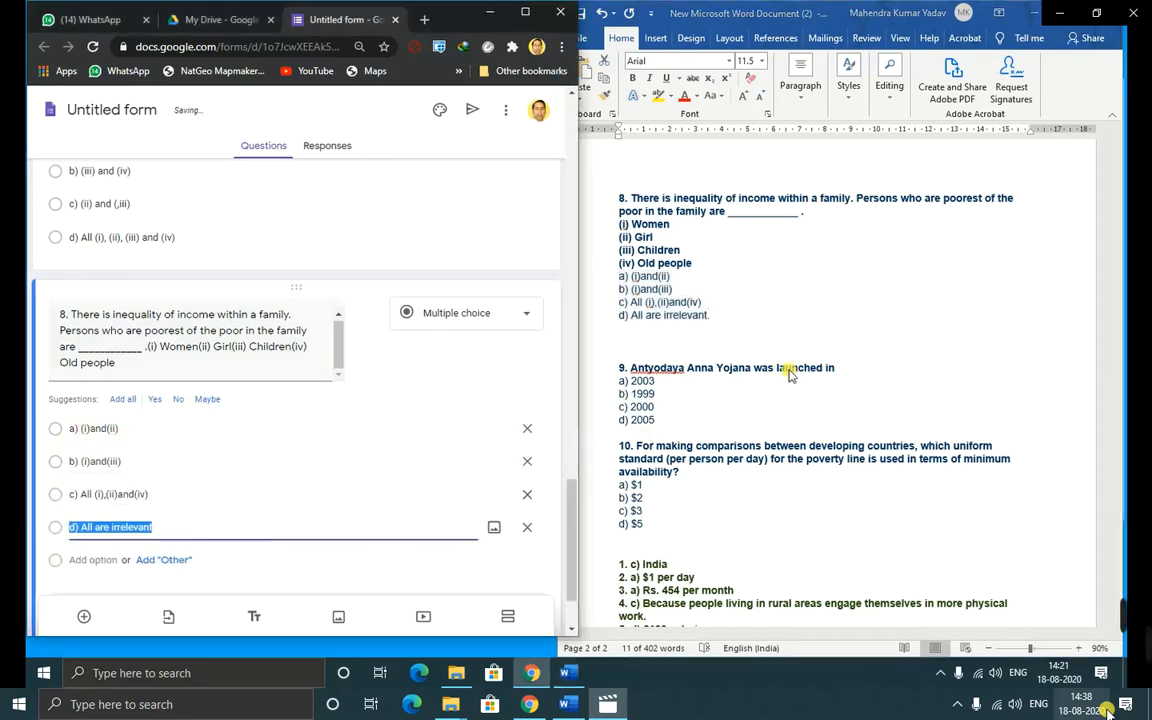
- Add a question with the copied text "9. Antyodaya Anna Yojana was launched in" from the Word document
key(alt+Tab)
scroll(690, 340, down, 2)
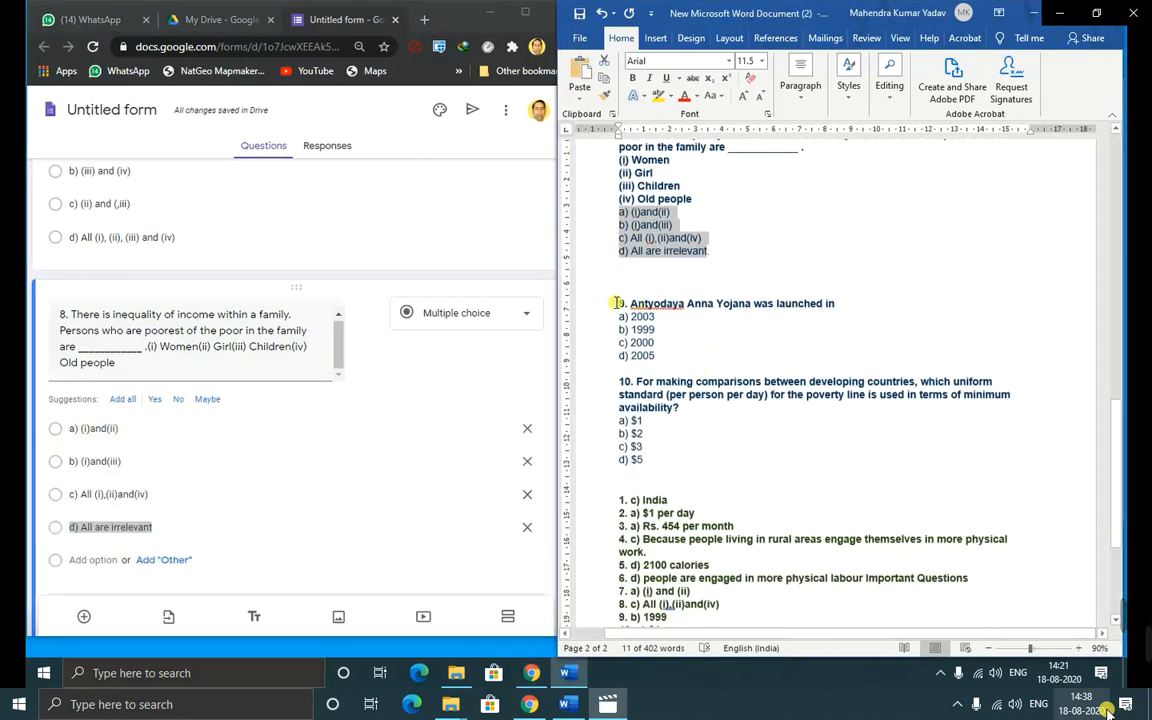
drag(617, 303, 835, 303)
key(ctrl+c)
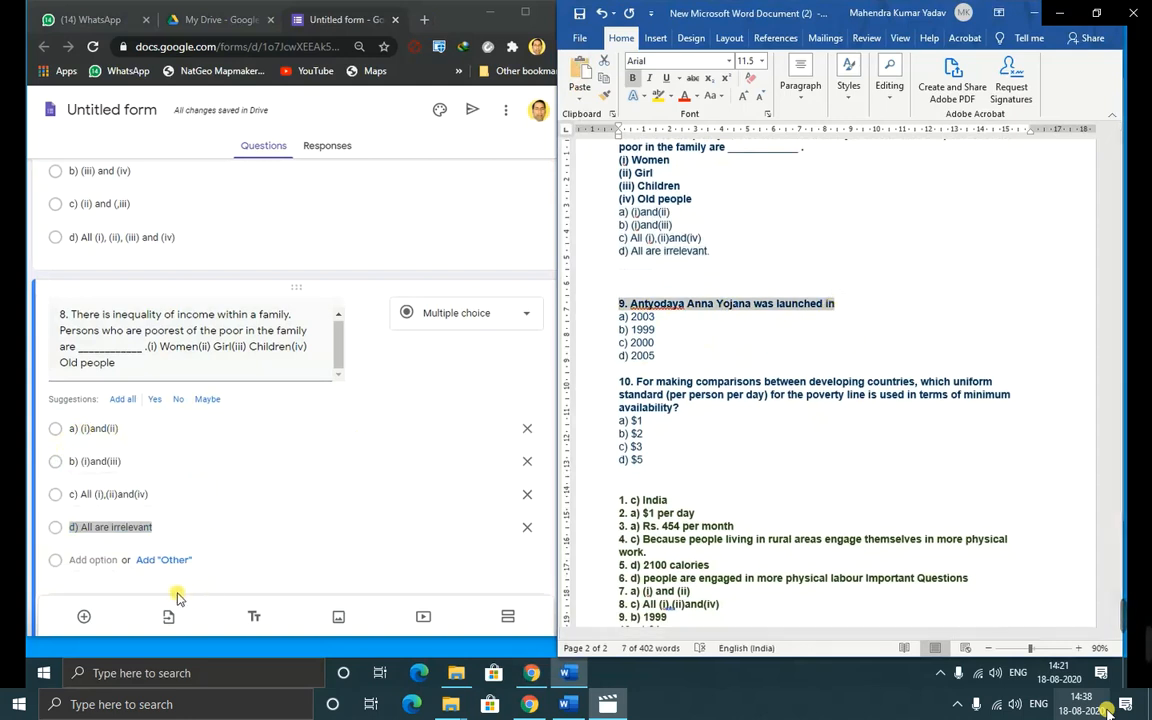
click(321, 560)
scroll(322, 563, down, 1)
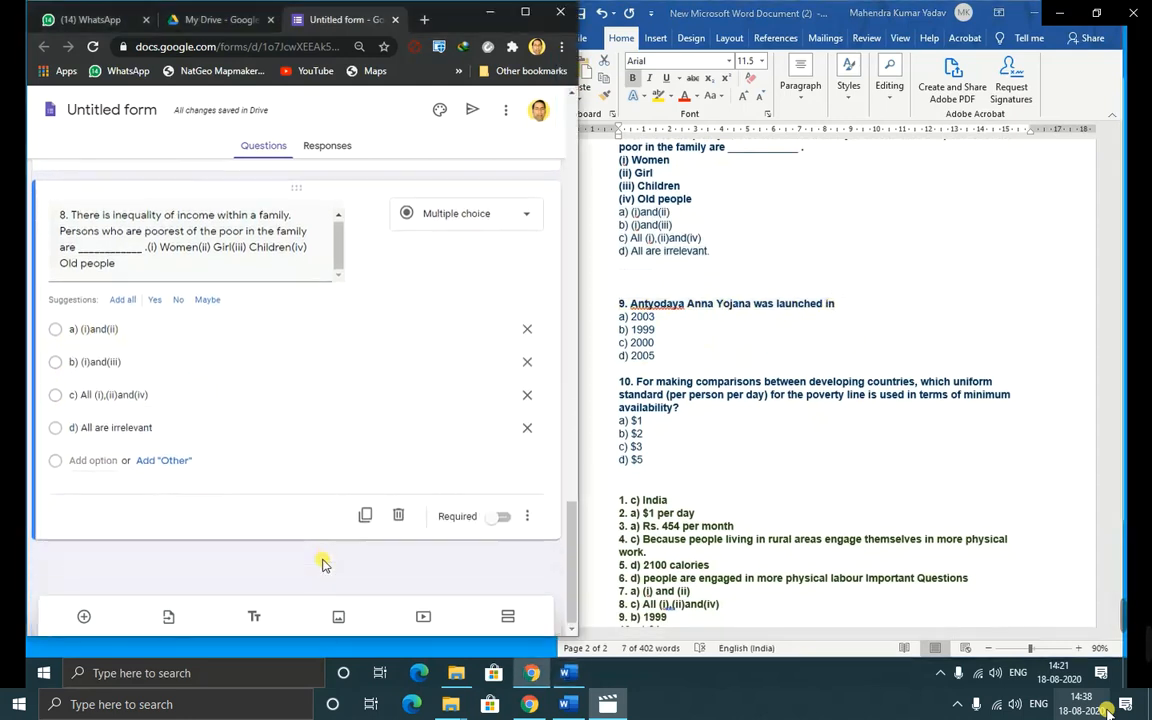
click(84, 616)
key(ctrl+v)
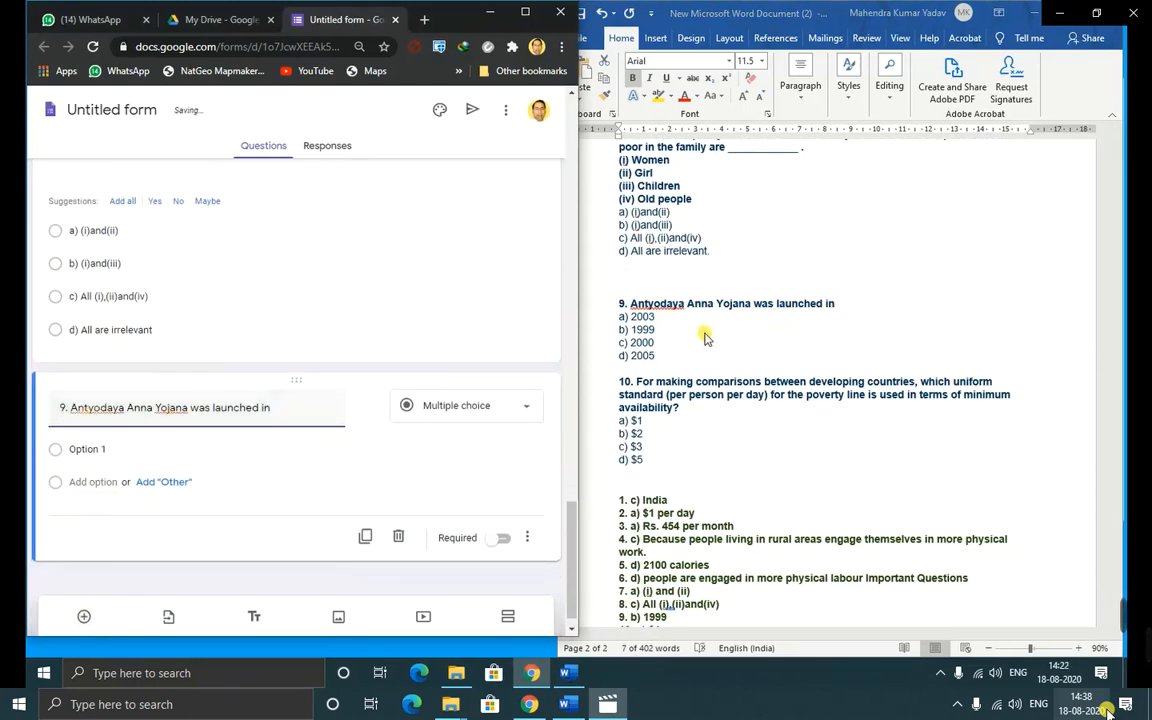
- Fill question 9's options with a) 2003, b) 1999, c) 2000 and d) 2005 copied from the Word document
key(alt+Tab)
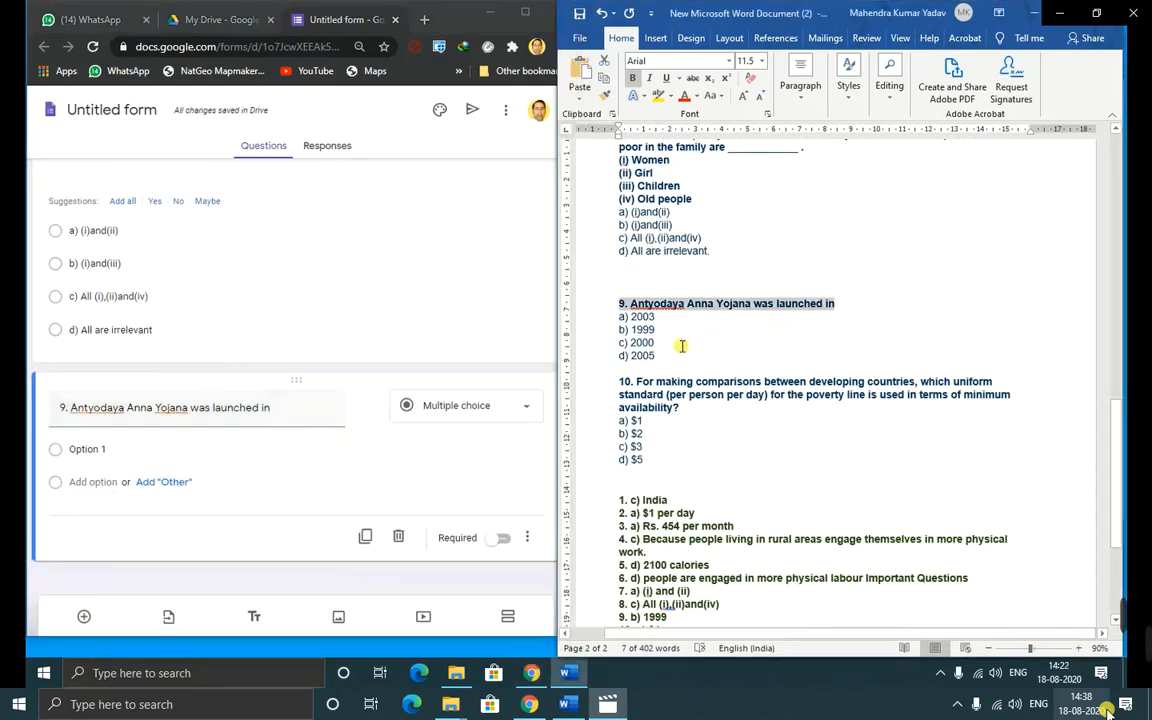
drag(621, 318, 649, 358)
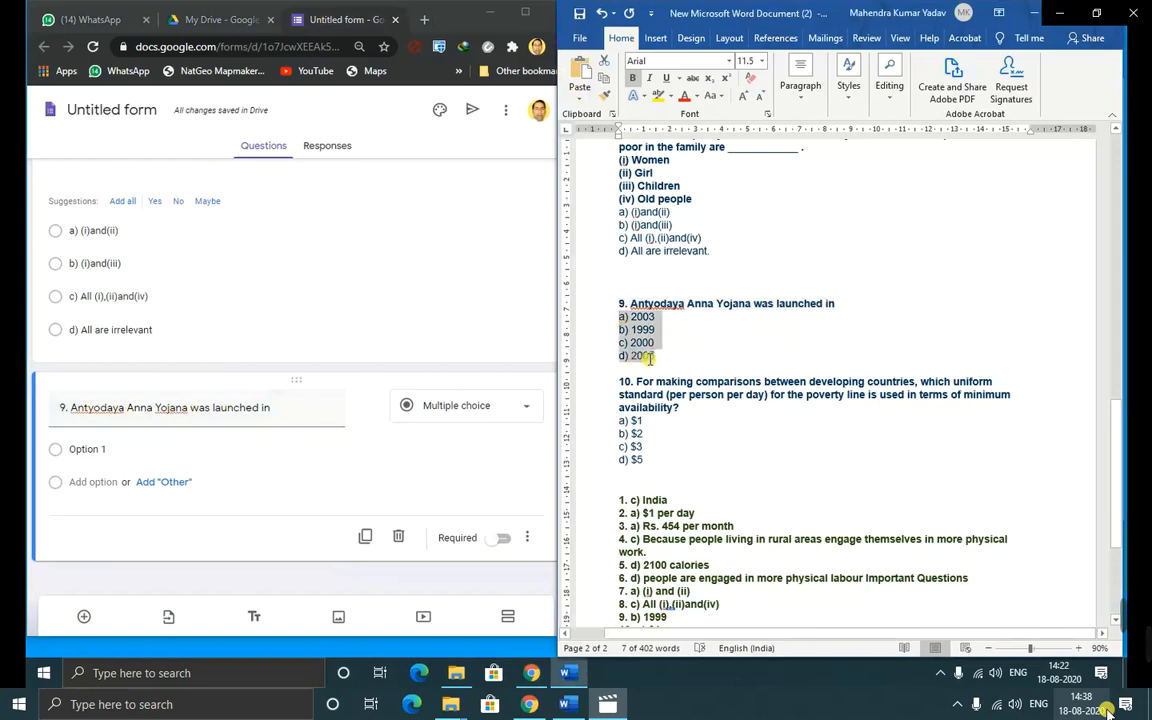
click(89, 452)
text(a) 2003 b) 1999 c) 2000 d) 2005)
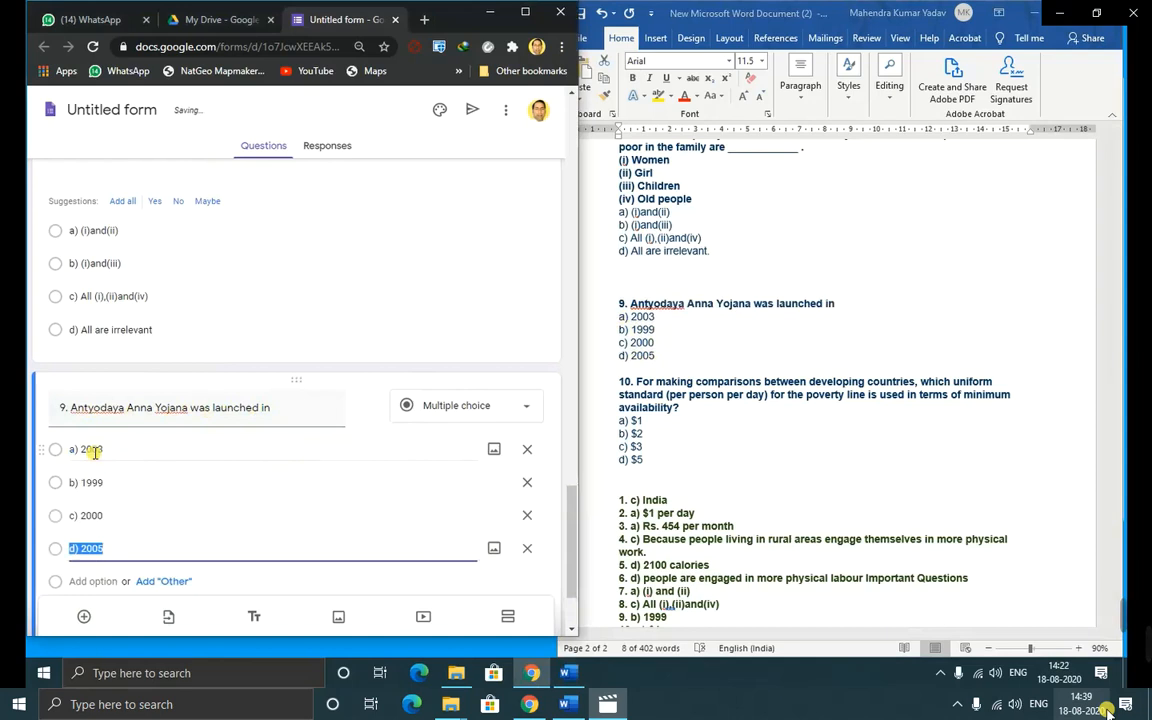
- Add a question with the text of question 10 on the uniform poverty line standard for developing countries, copied from the Word document
scroll(658, 455, down, 3)
click(687, 313)
drag(618, 186, 689, 280)
key(ctrl+c)
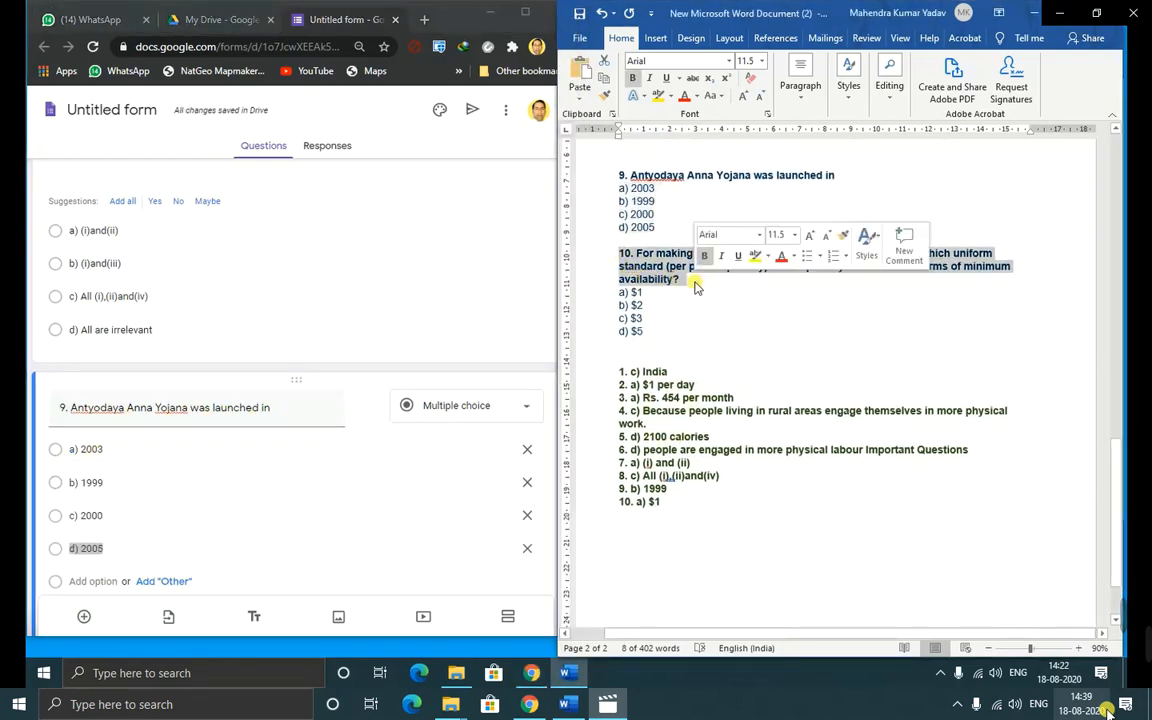
scroll(205, 450, down, 2)
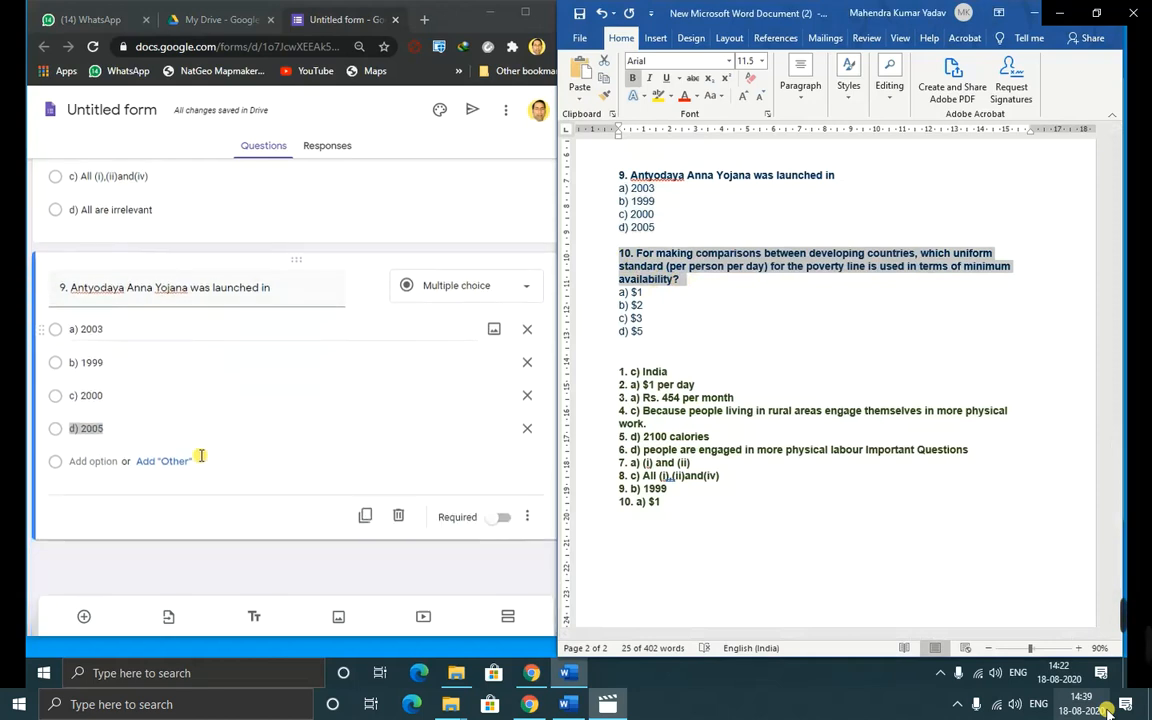
click(81, 617)
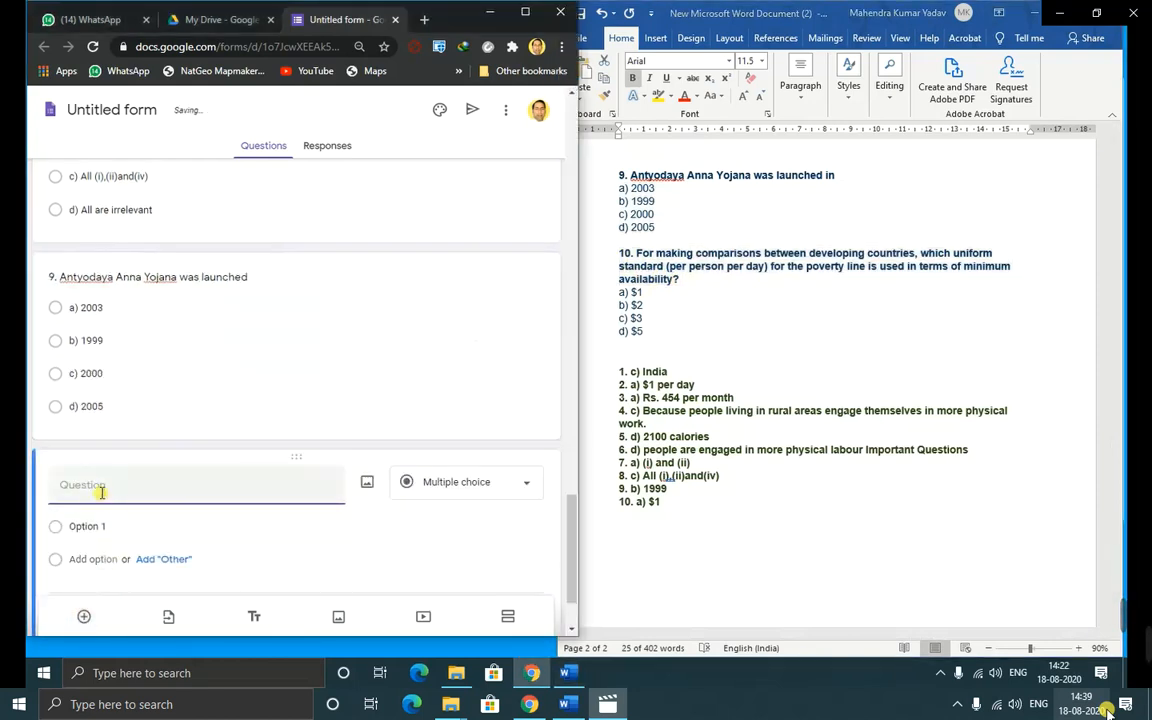
key(ctrl+v)
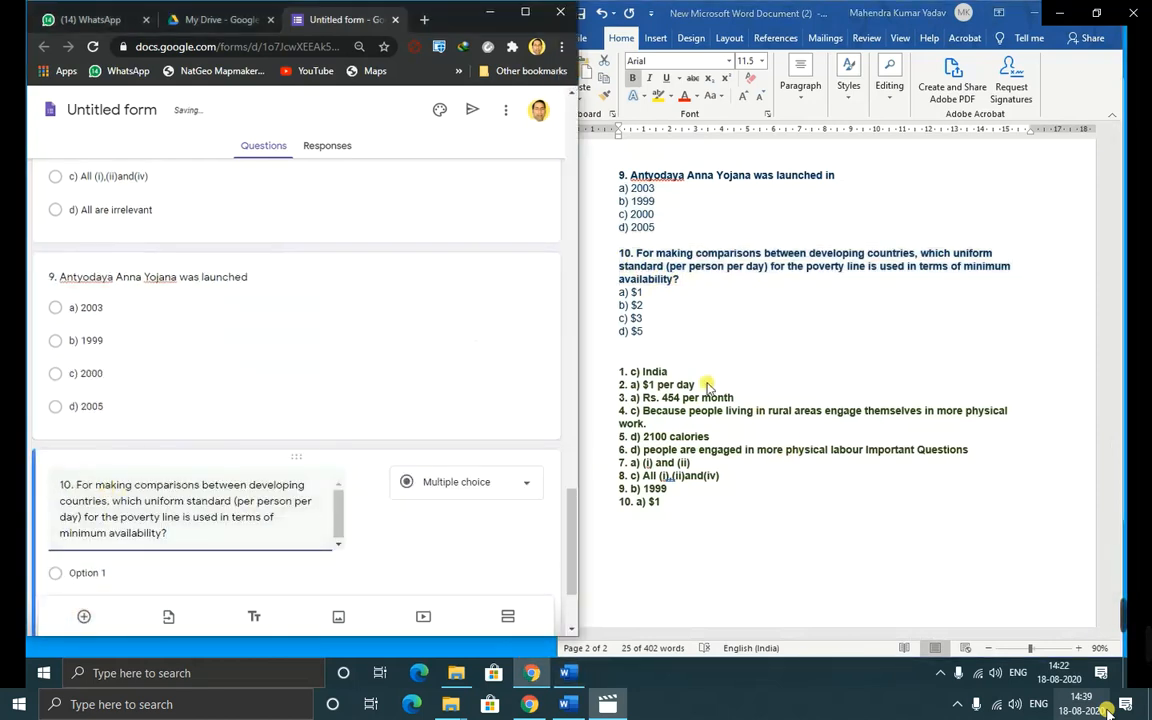
- Fill question 10's options with a) $1, b) $2, c) $3 and d) $5 copied from the Word document
click(691, 290)
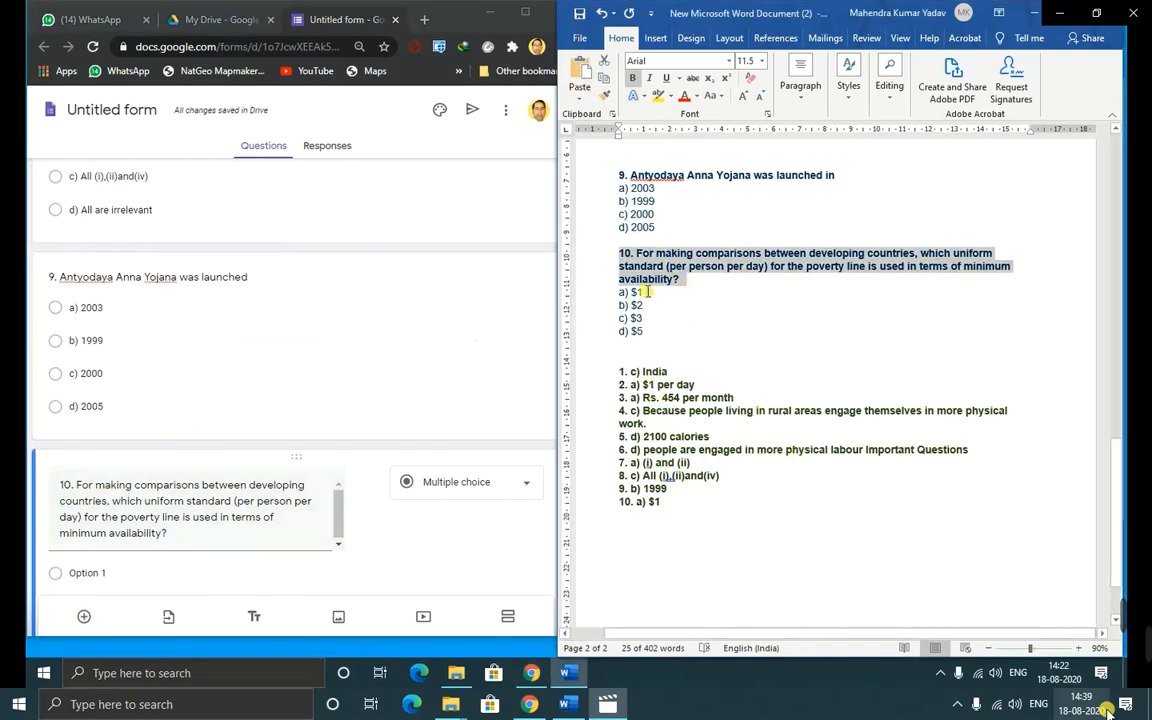
drag(619, 292, 674, 338)
key(ctrl+c)
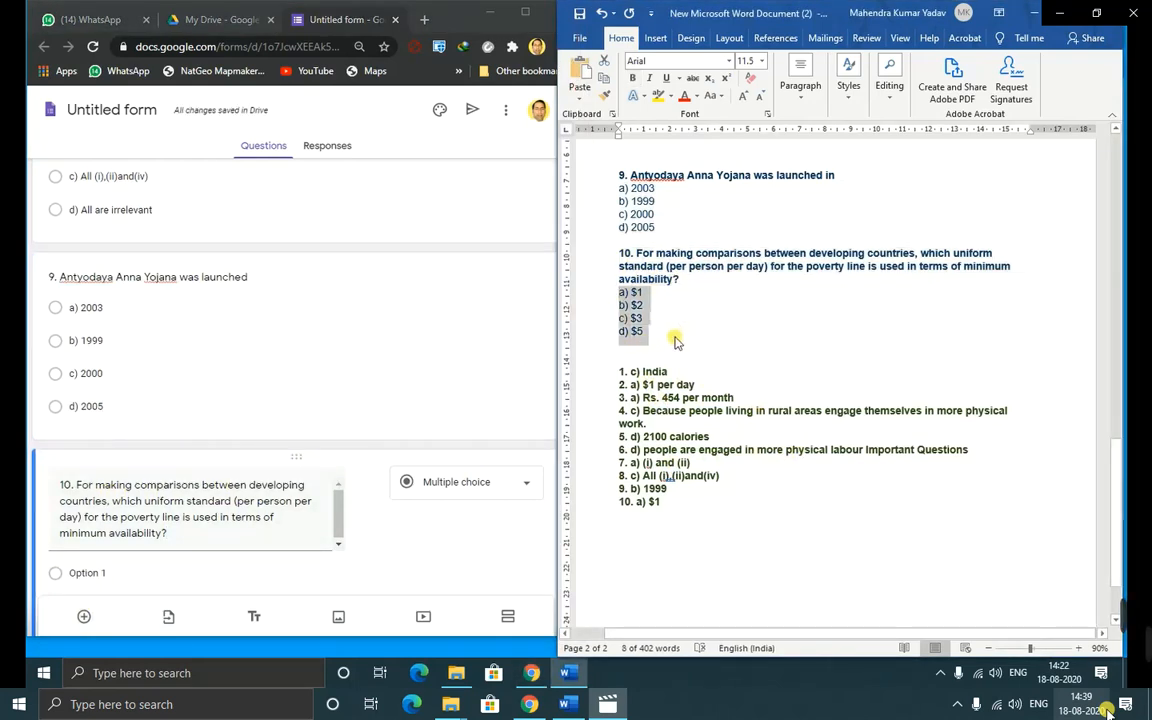
click(145, 574)
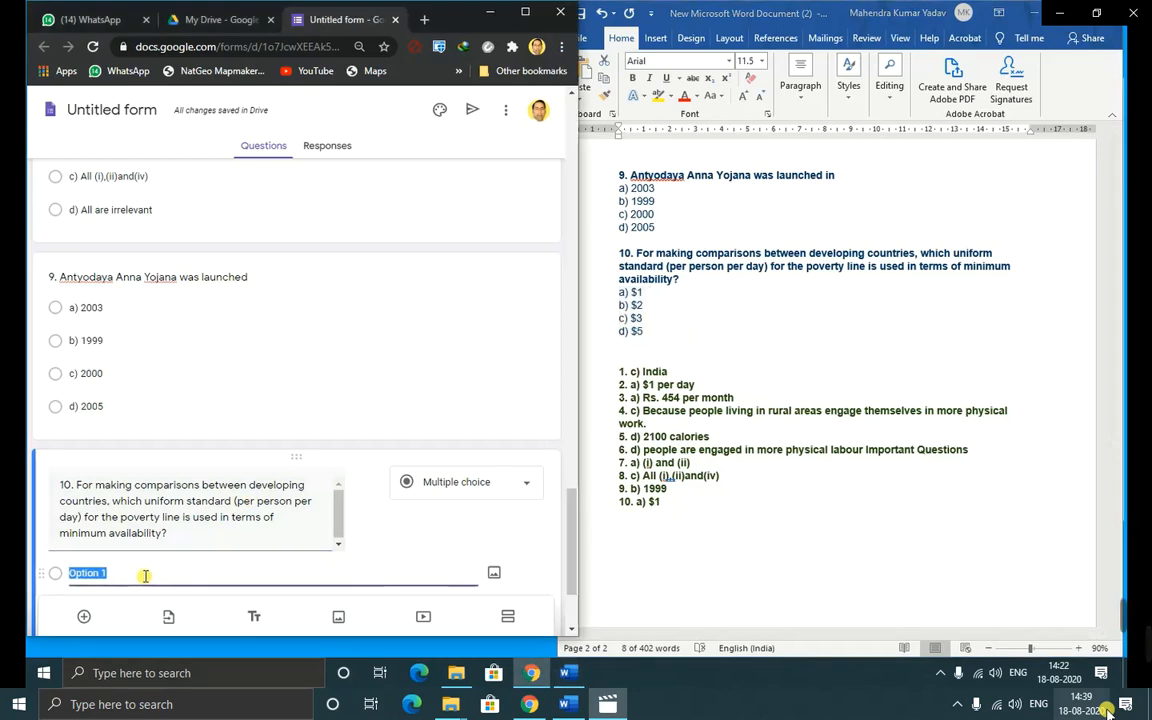
key(ctrl+v)
click(194, 502)
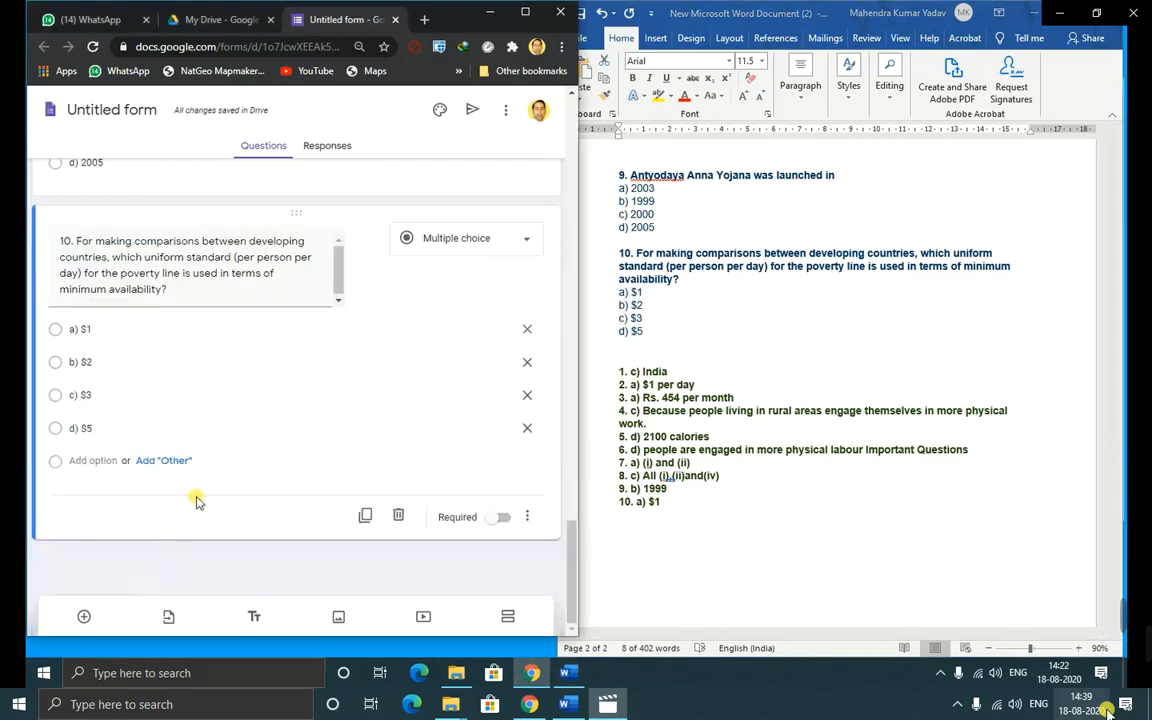
- Open question 1, on the country with the most poor people, for editing and maximize the form's browser window
scroll(298, 507, up, 20)
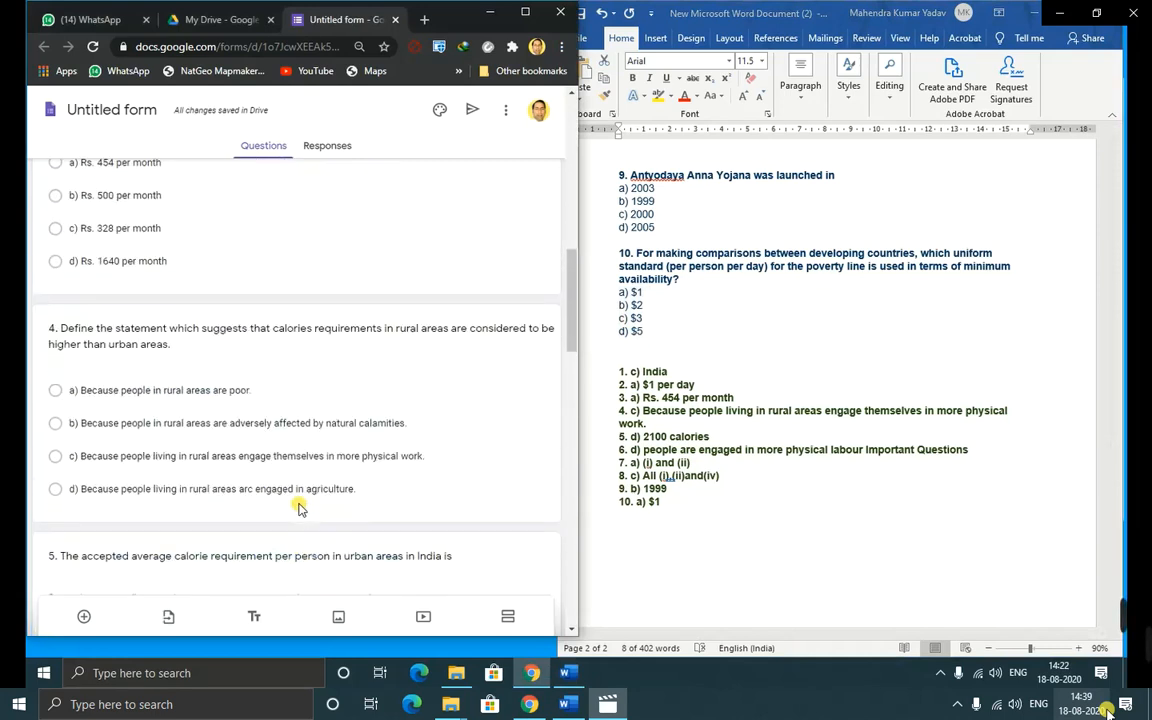
scroll(298, 507, up, 10)
scroll(203, 441, down, 2)
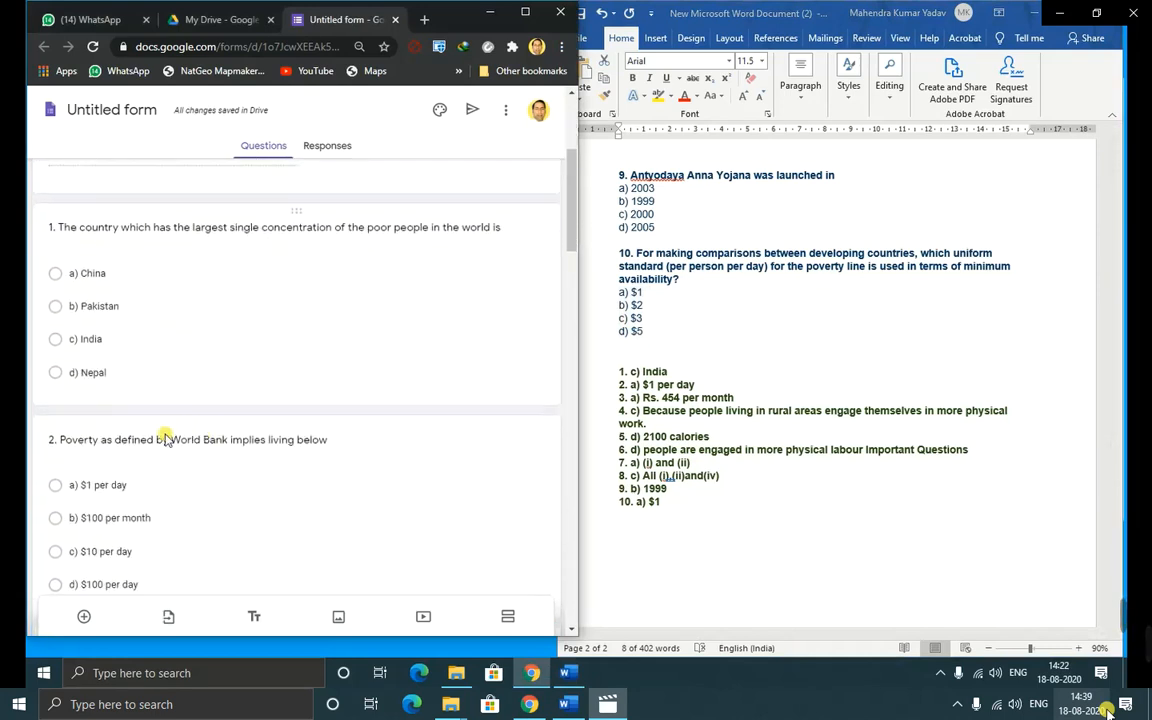
click(144, 375)
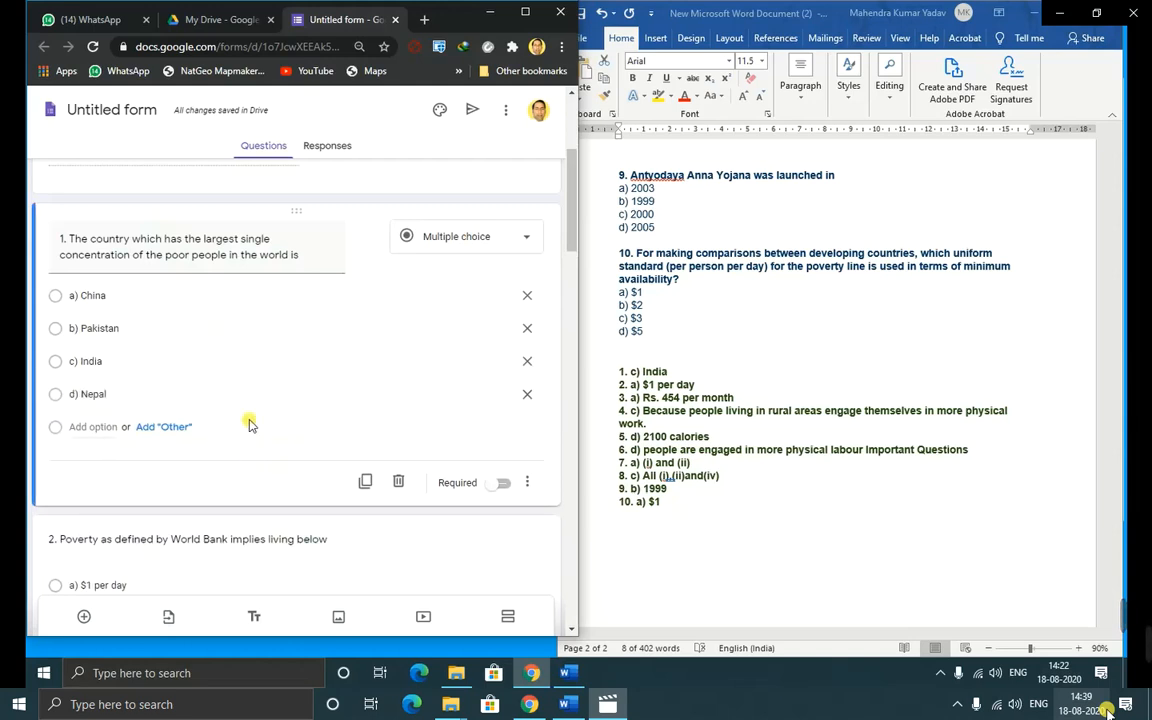
click(527, 13)
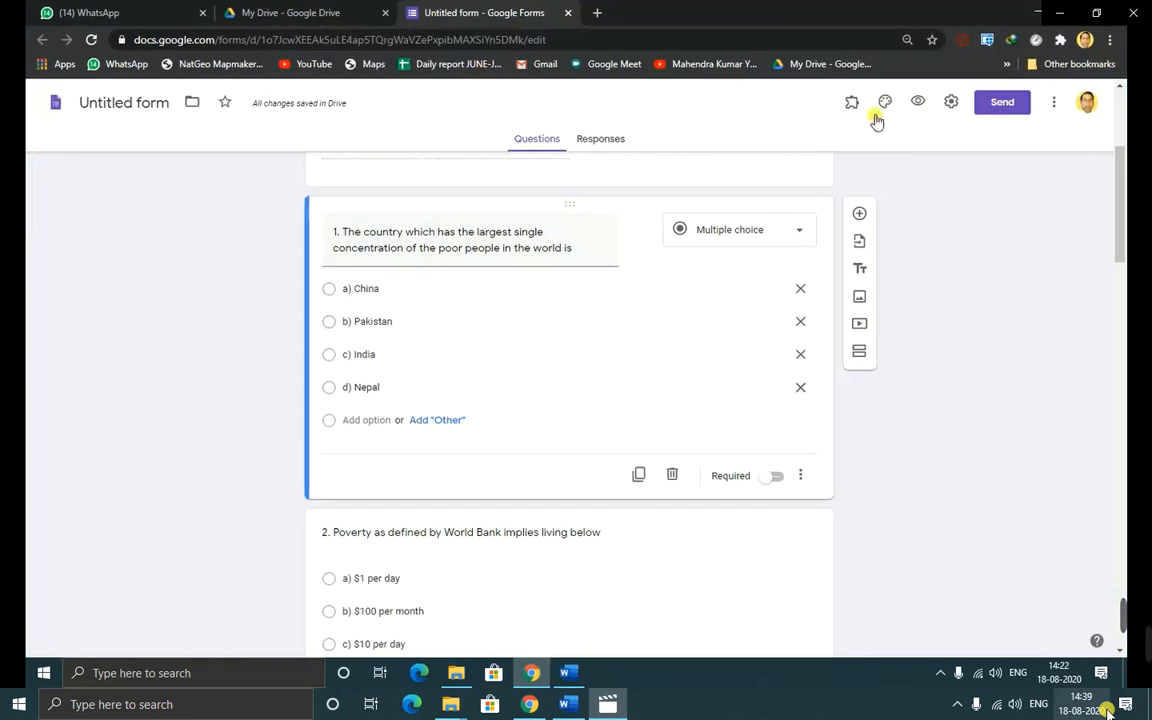
- Turn the form into a quiz with point values and auto-marking in the form settings
click(949, 103)
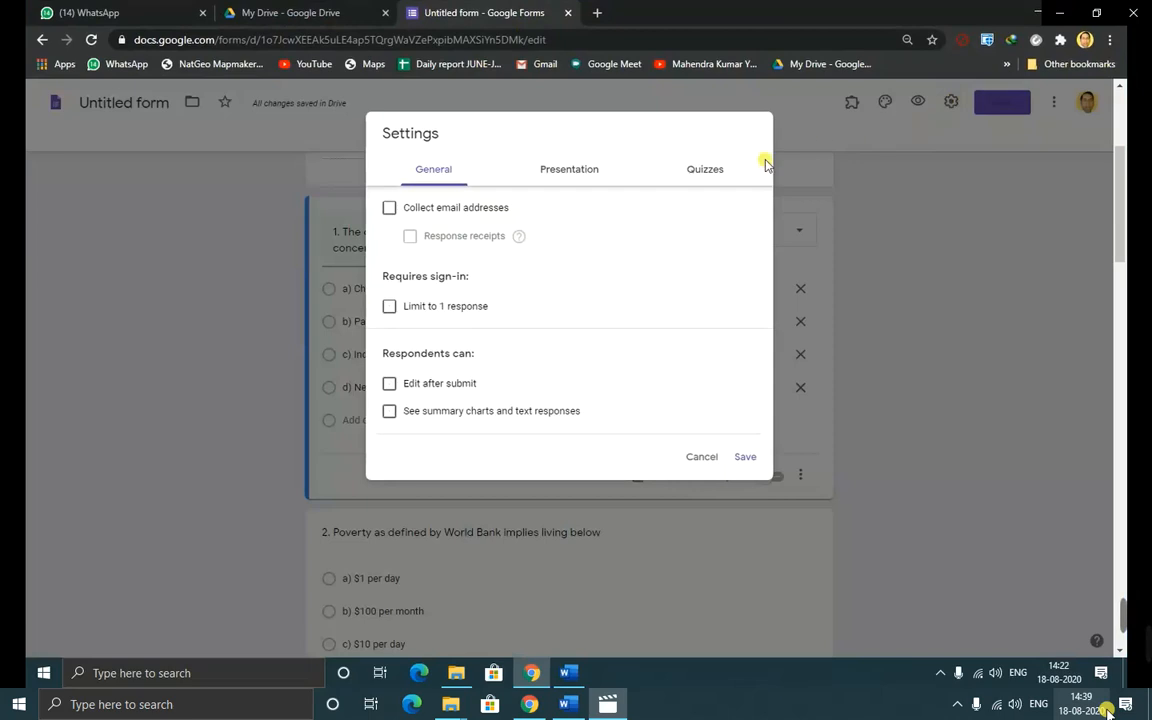
click(706, 172)
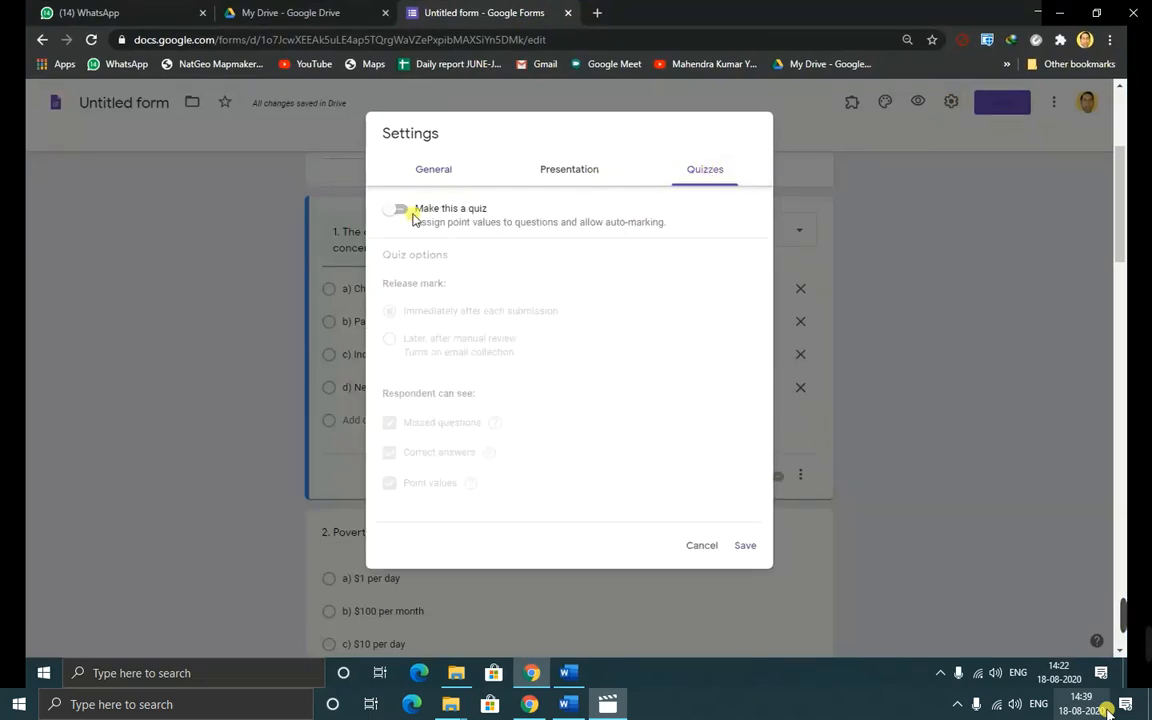
click(400, 210)
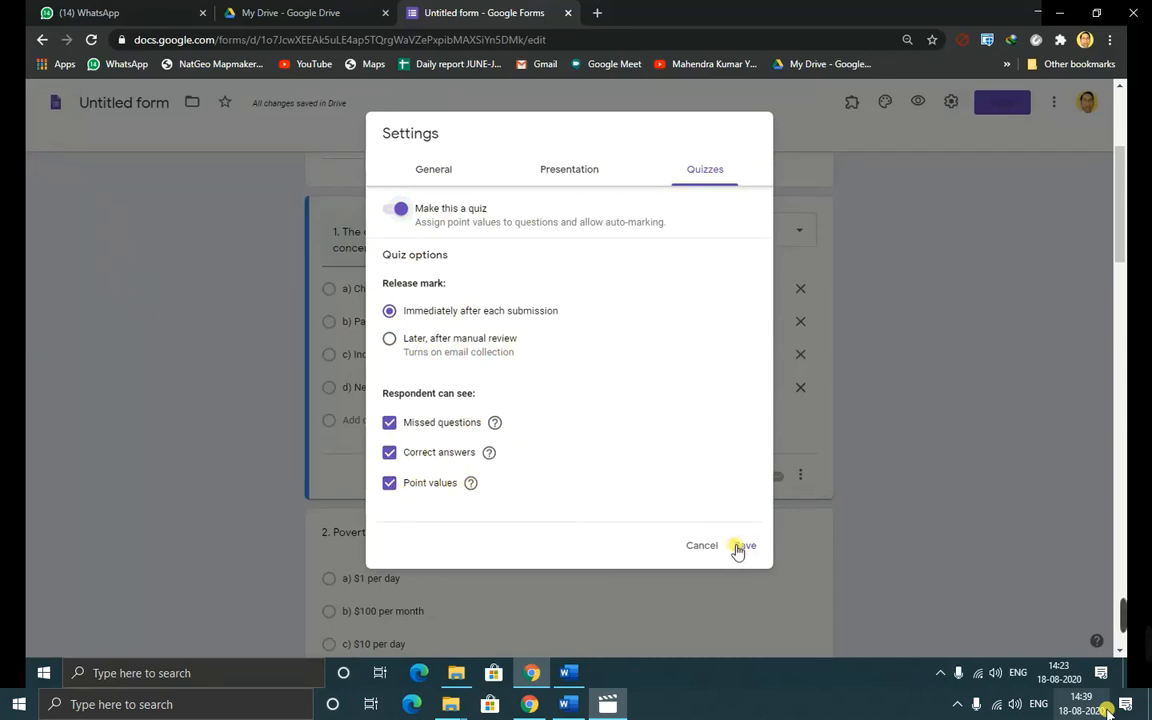
- Remove the link to submit another response and enable the progress bar in the form's presentation settings
click(556, 170)
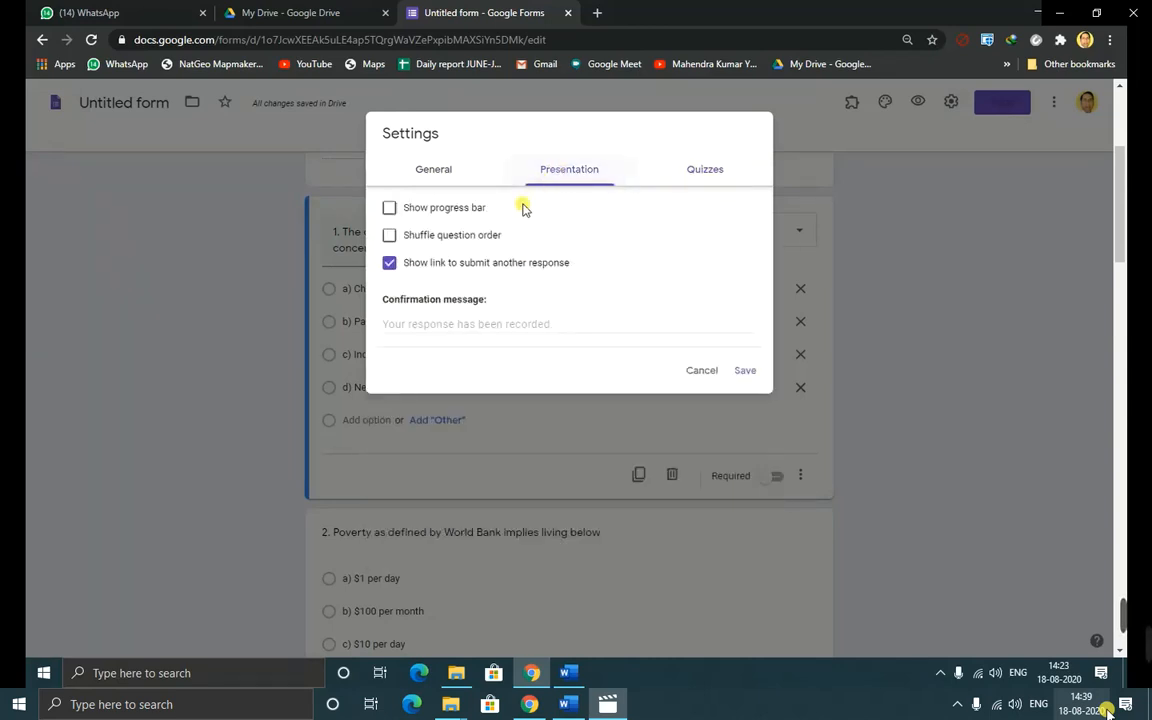
click(390, 264)
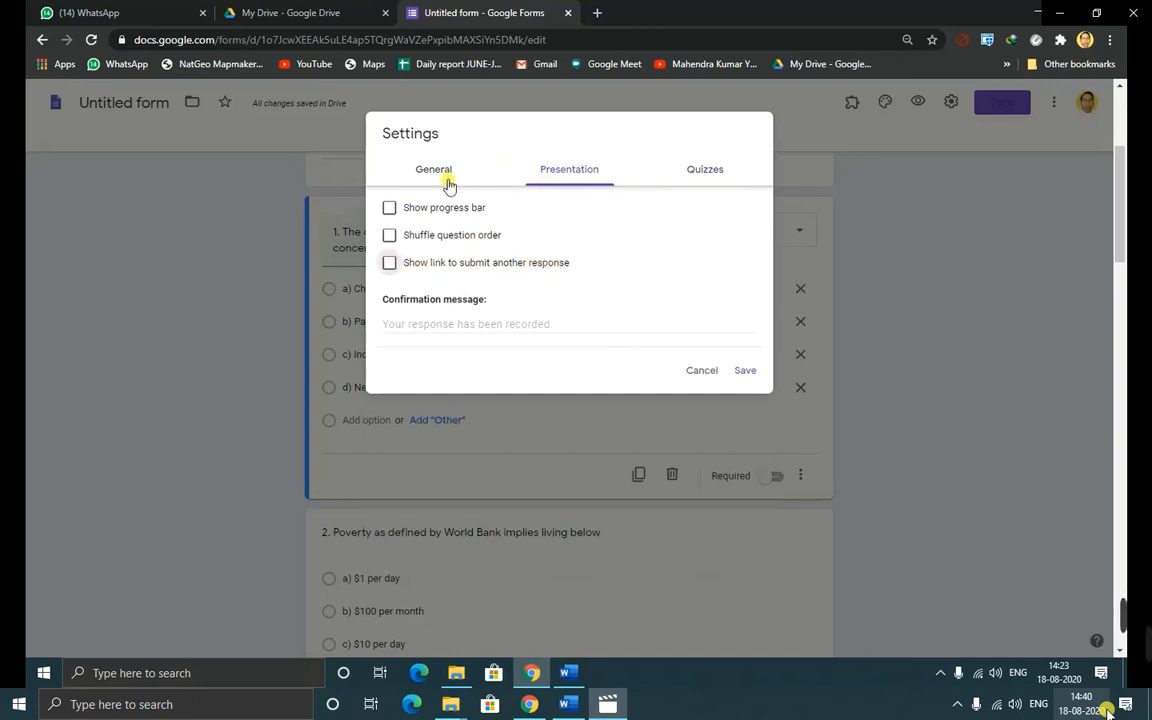
click(390, 209)
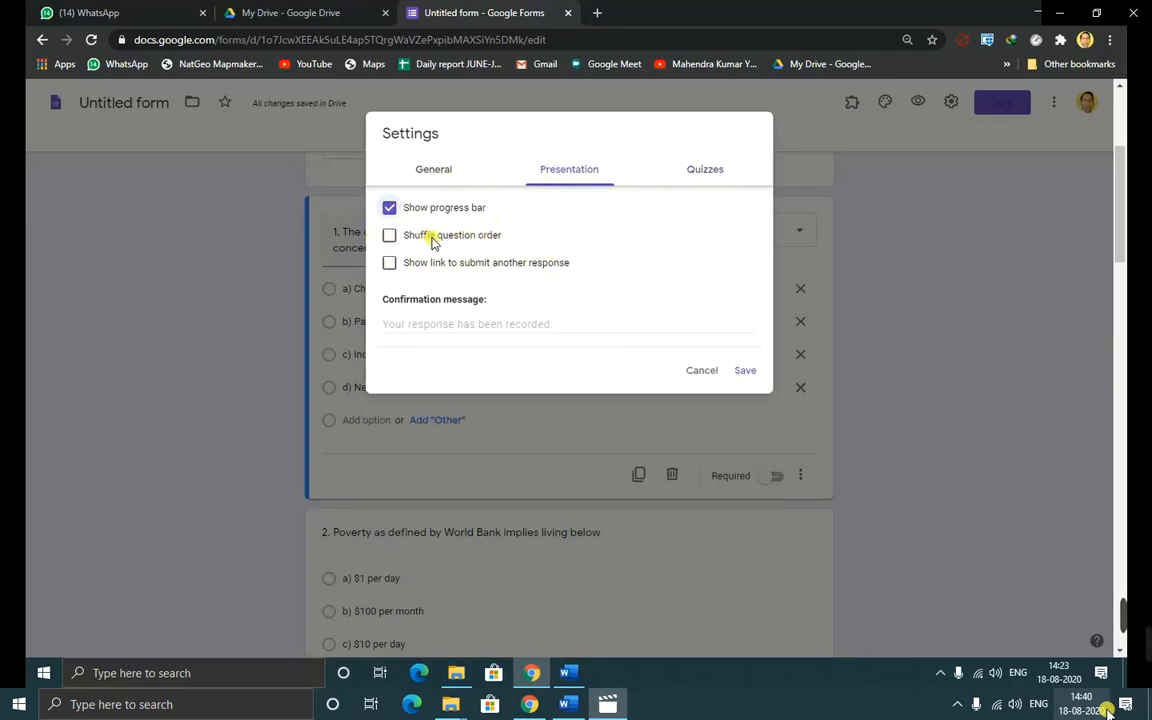
- Limit respondents to 1 response and save the form settings
click(437, 177)
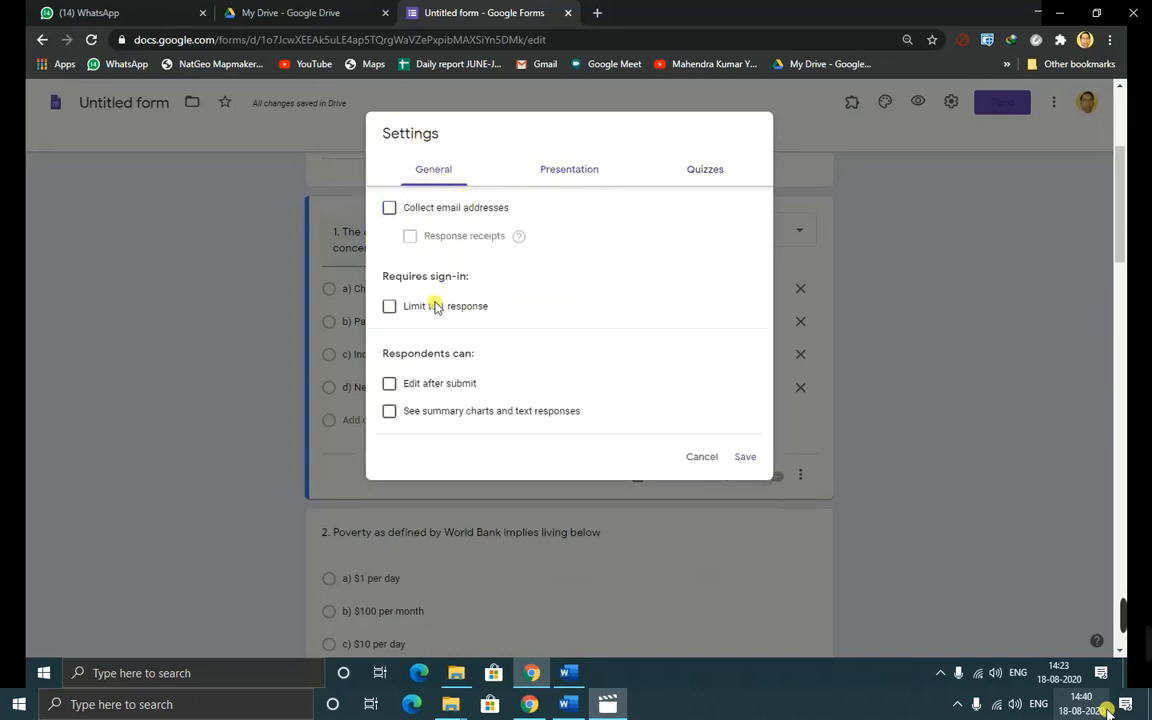
click(389, 308)
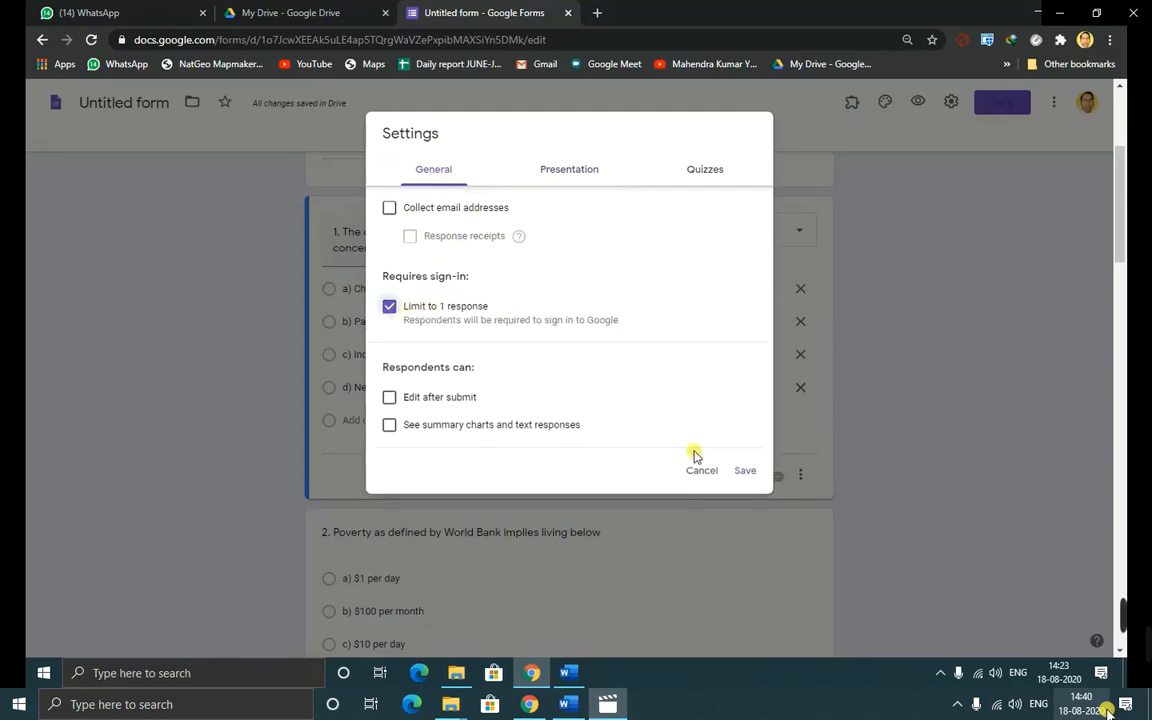
click(745, 472)
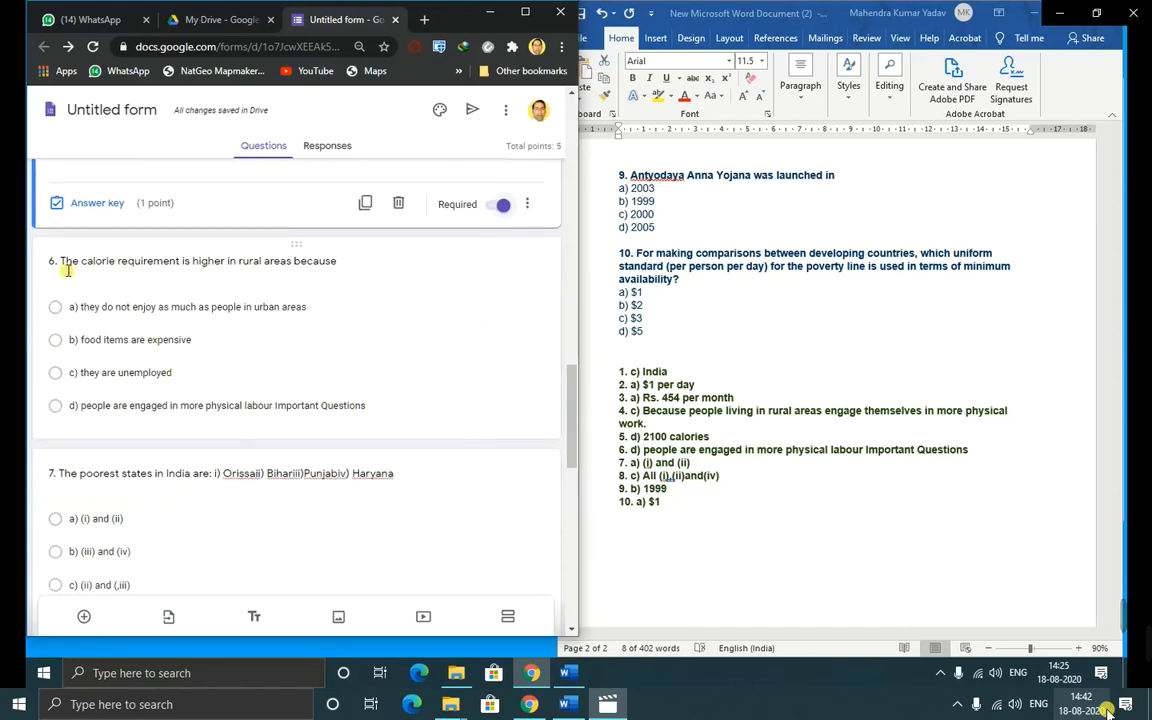
- Set question 6's answer key to d) people are engaged in more physical labour, worth 1 point
click(68, 418)
click(95, 488)
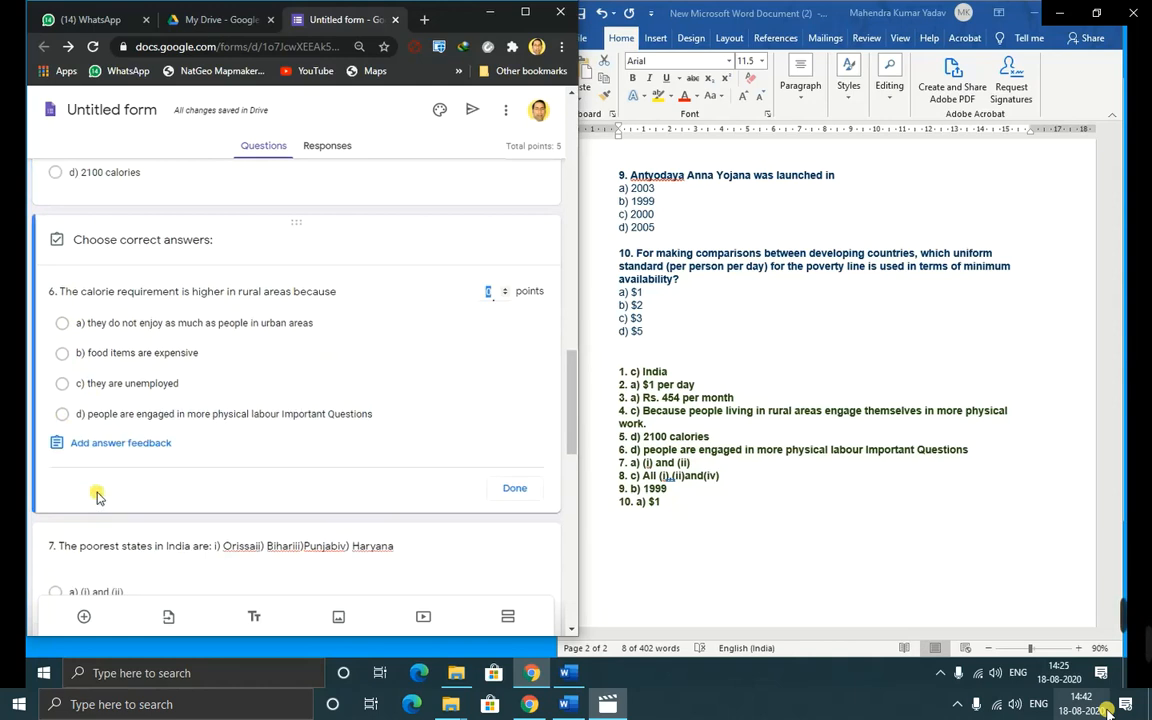
click(62, 413)
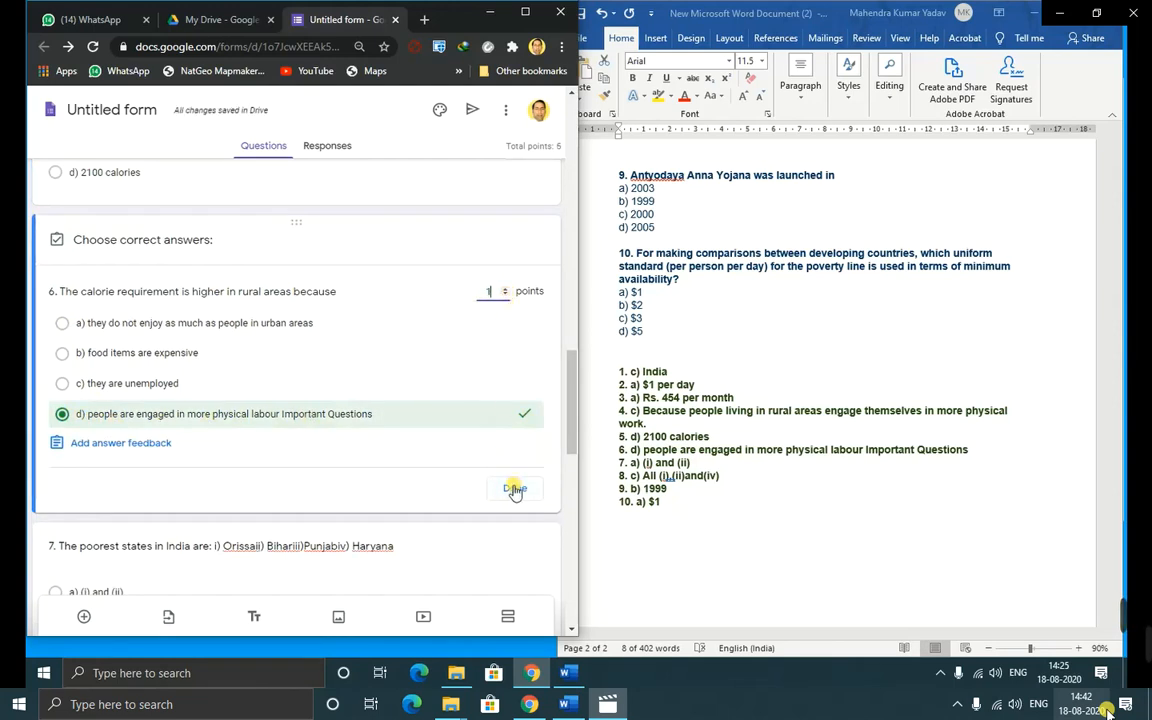
click(514, 489)
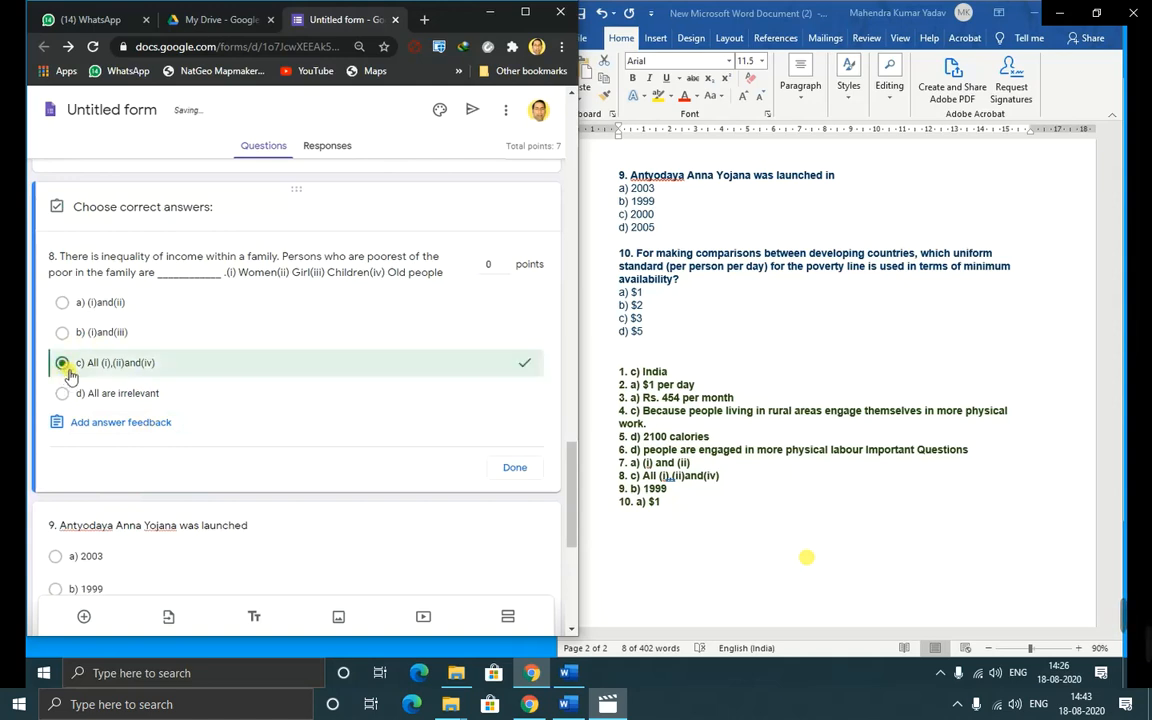
- Give question 8, on inequality of income within a family, 1 point in its answer key and make it required
click(505, 261)
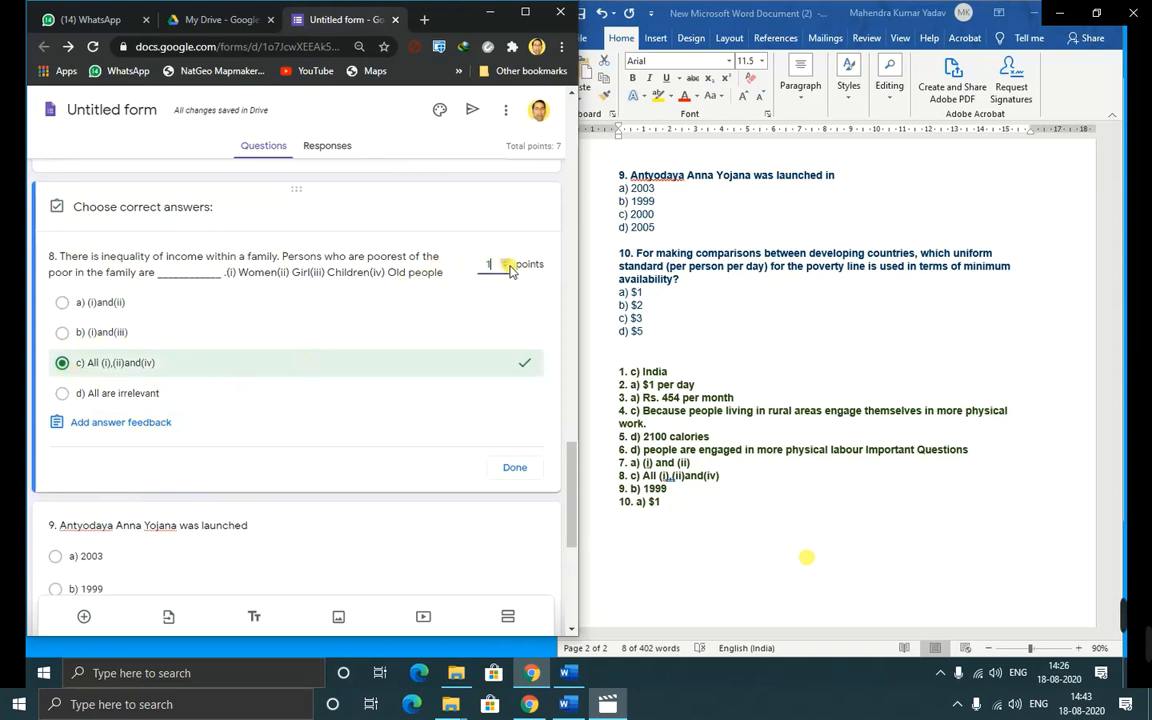
click(511, 468)
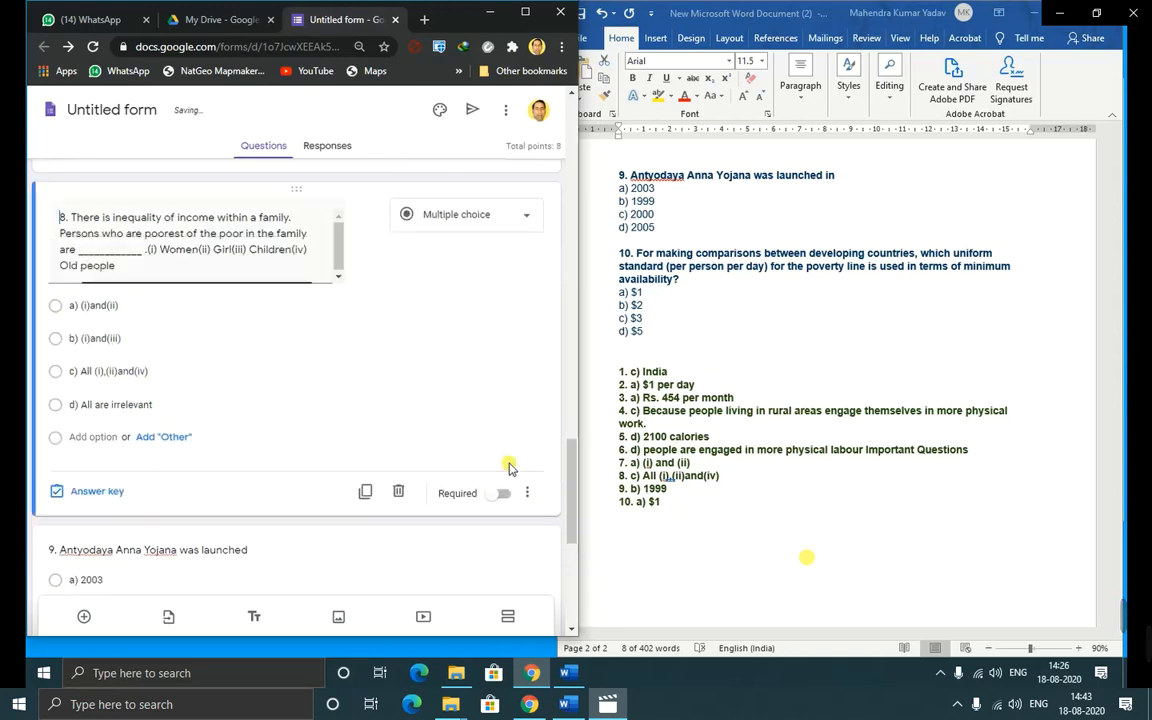
click(498, 494)
- Set question 9's answer key to b) 1999 worth 1 point and make the question required
scroll(375, 404, down, 3)
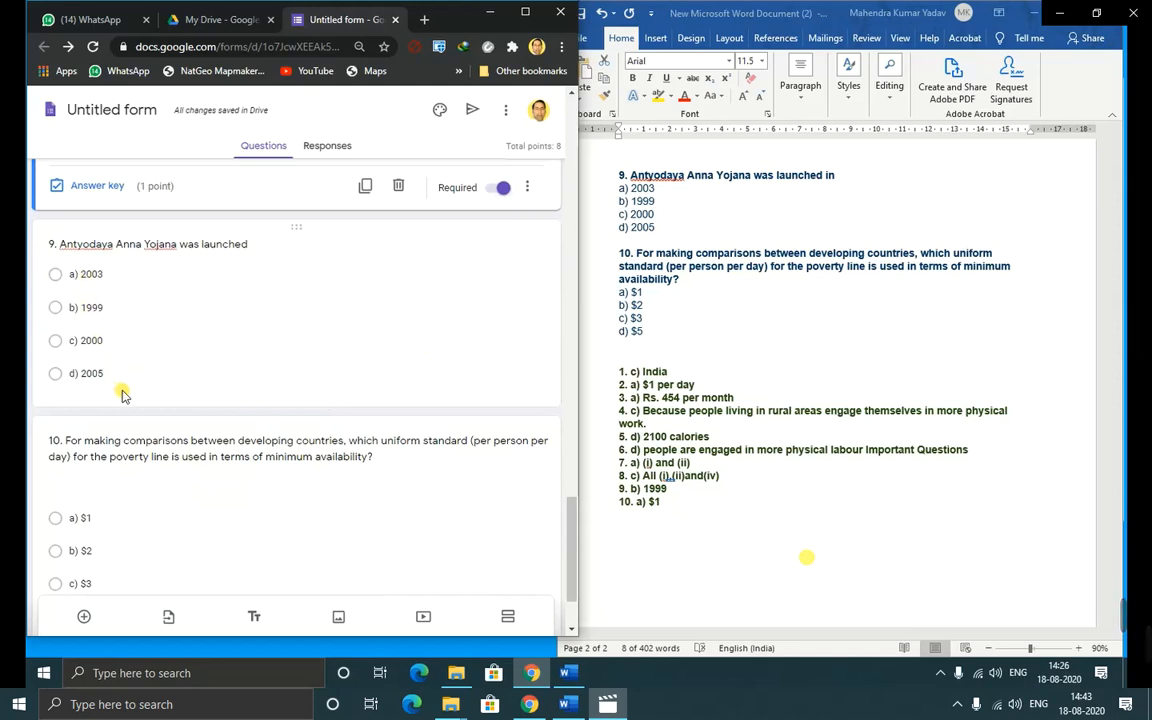
click(113, 371)
click(105, 458)
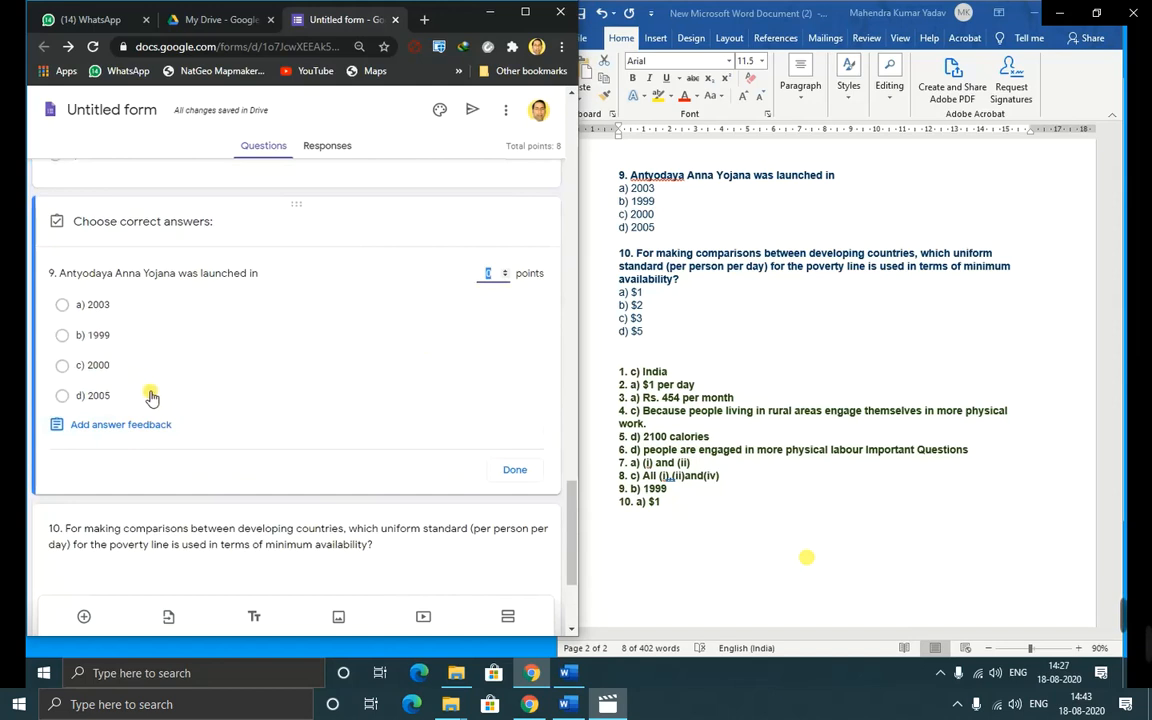
click(63, 337)
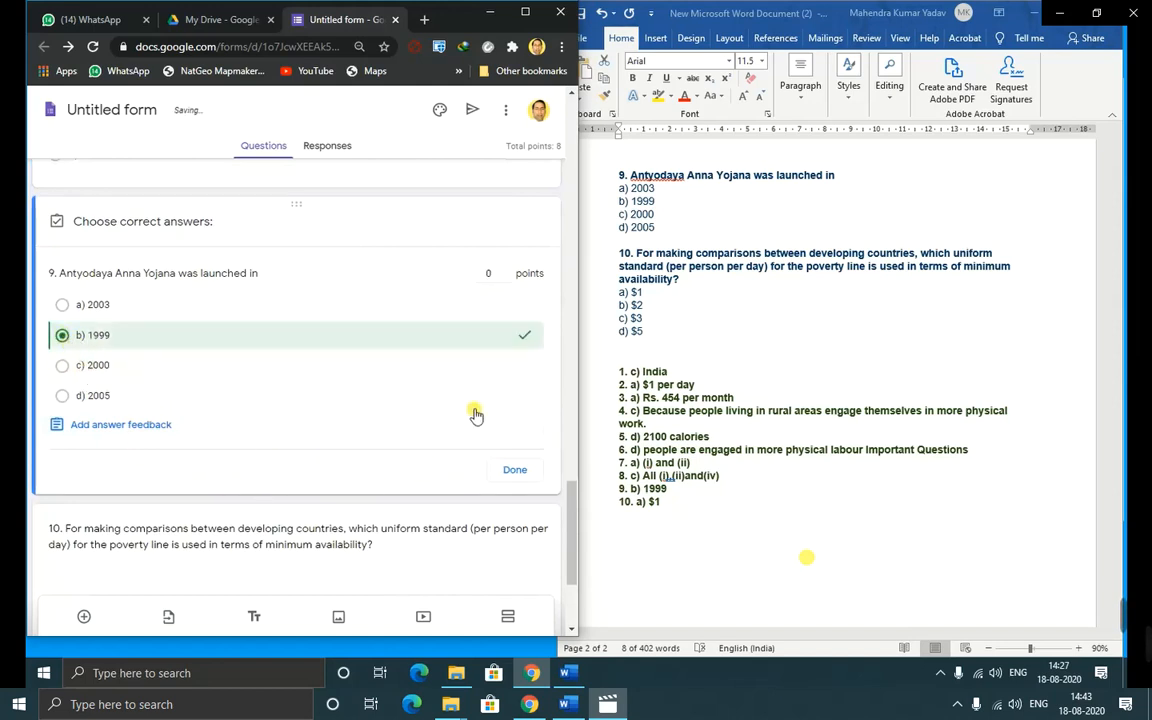
click(515, 471)
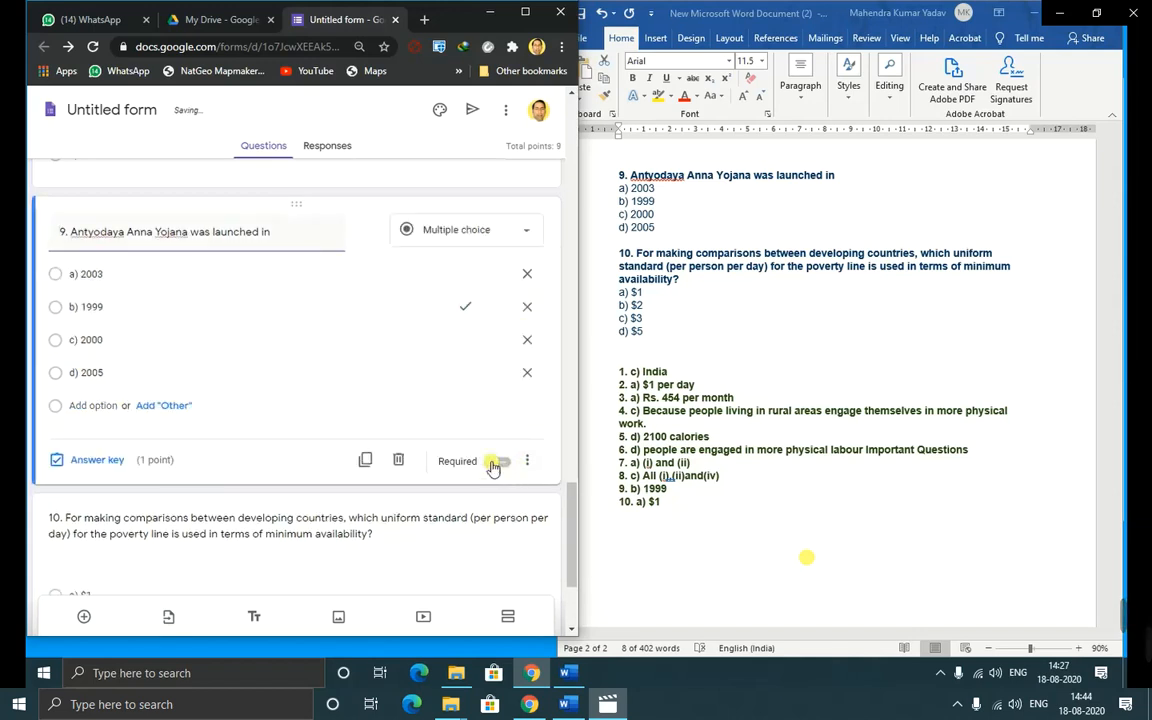
- Set question 10's answer key to a) $1 worth 1 point and make the question required
scroll(530, 472, down, 3)
scroll(530, 472, down, 1)
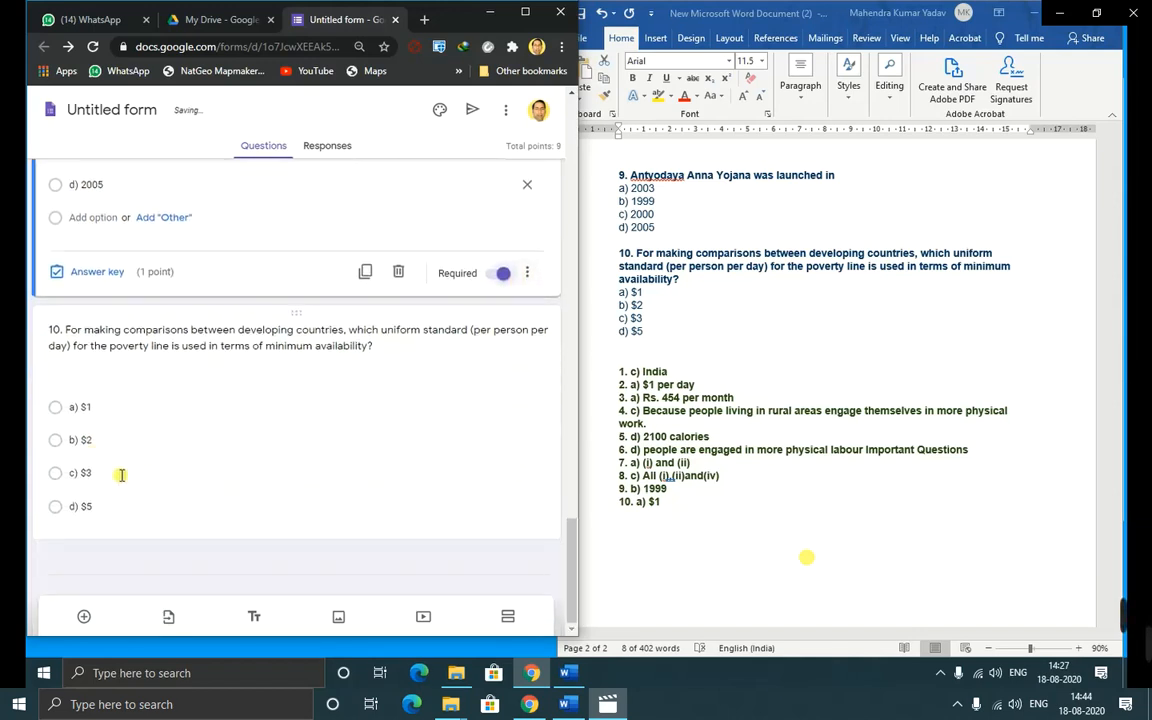
click(138, 511)
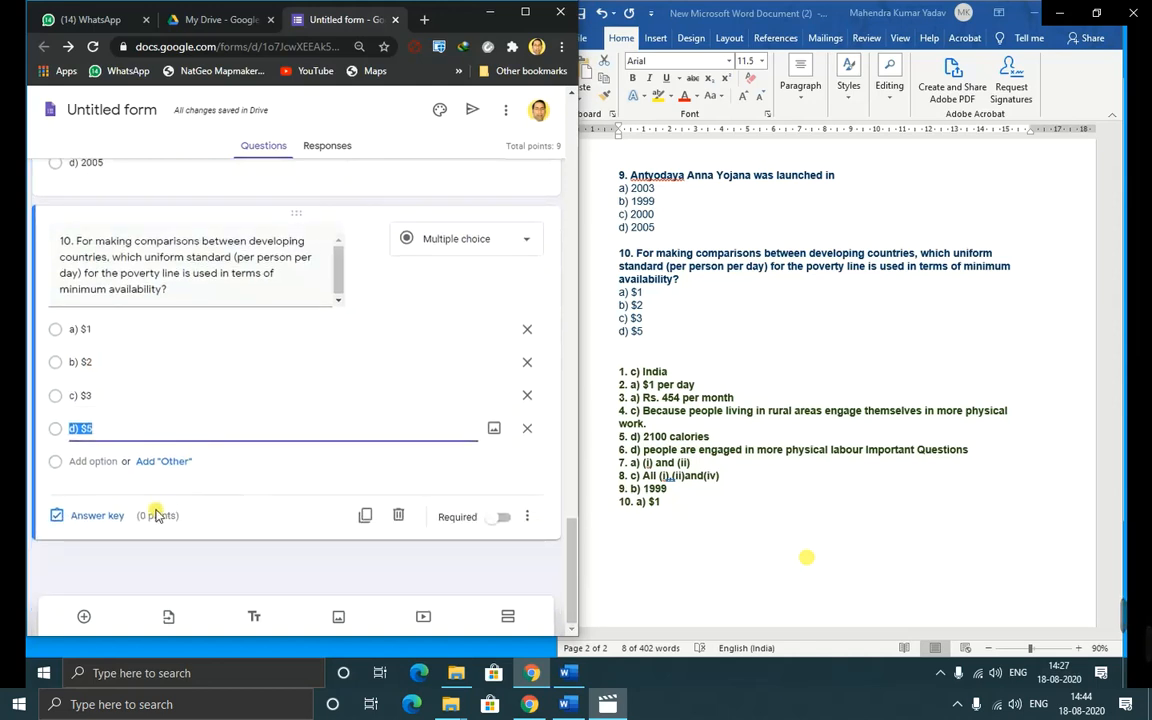
click(56, 330)
click(86, 515)
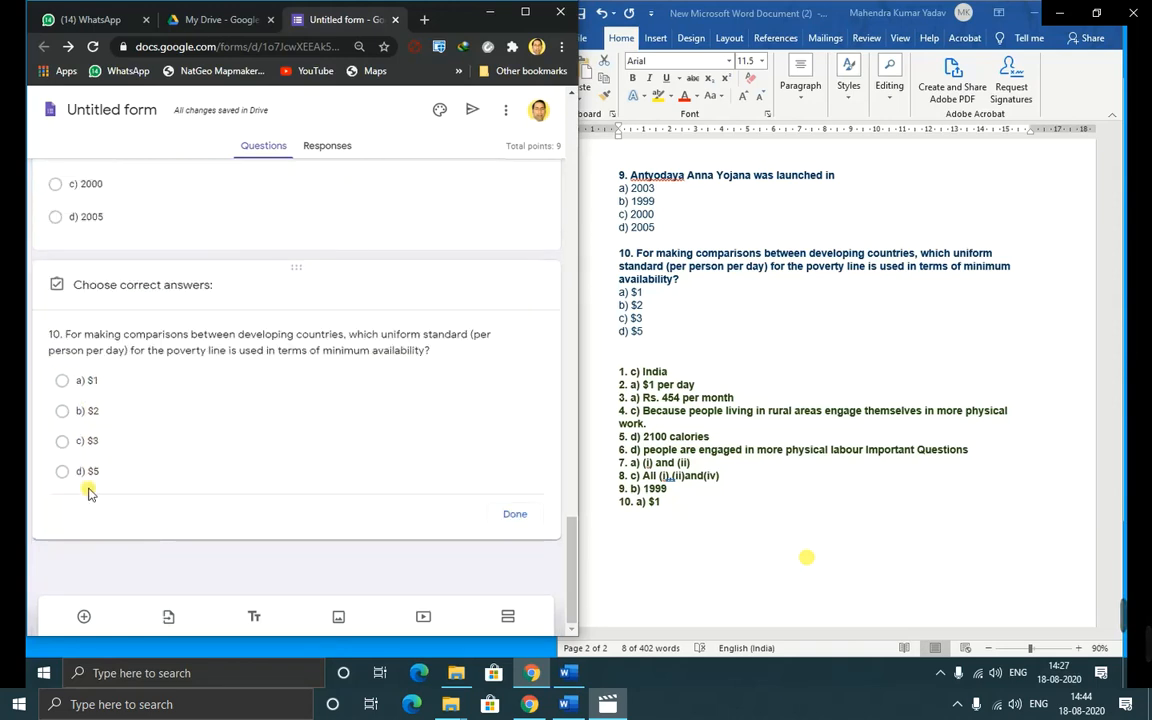
click(64, 349)
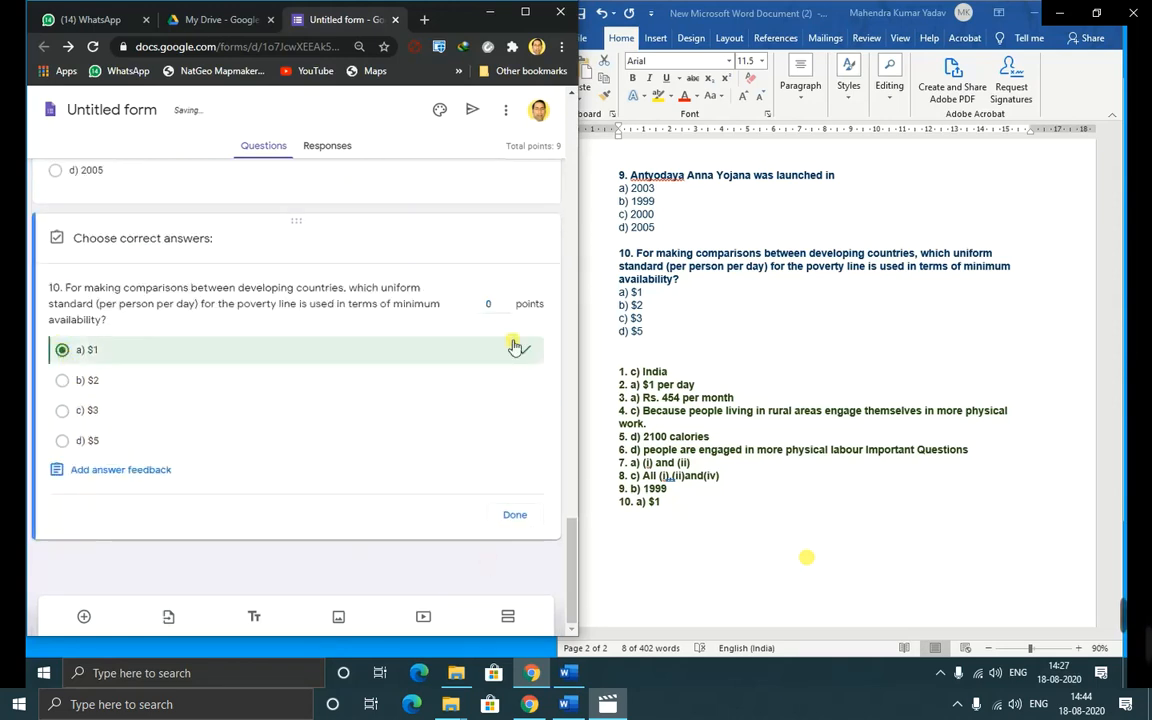
click(489, 303)
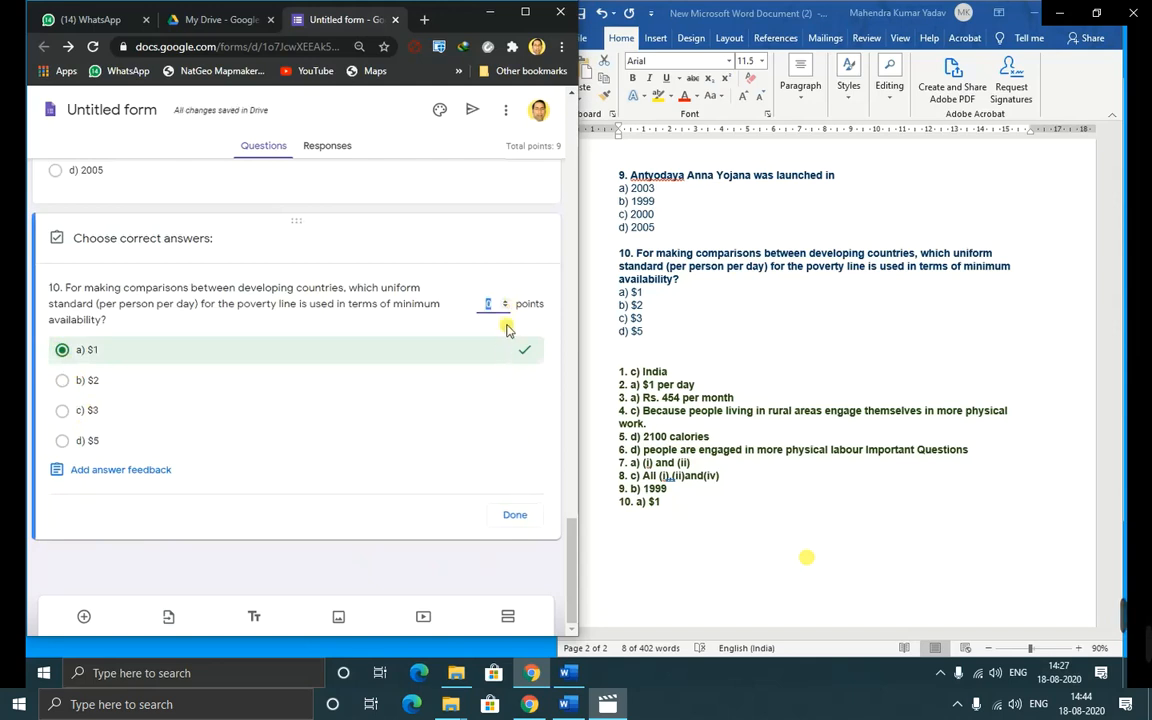
text(1)
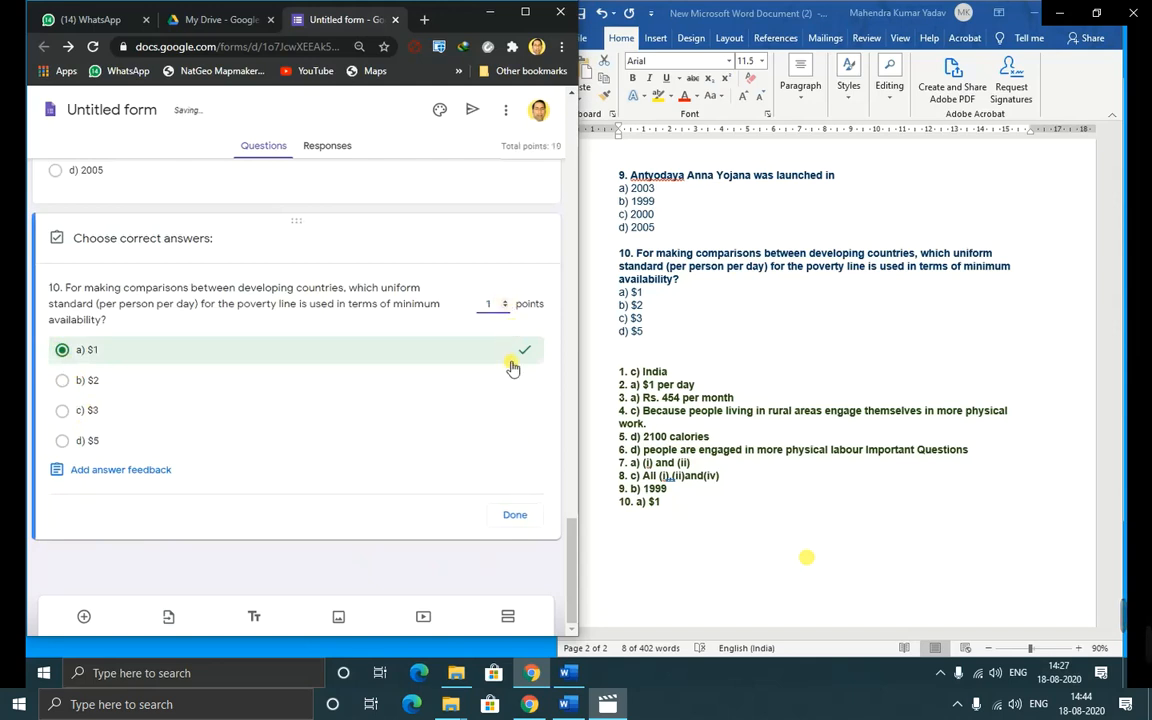
click(516, 517)
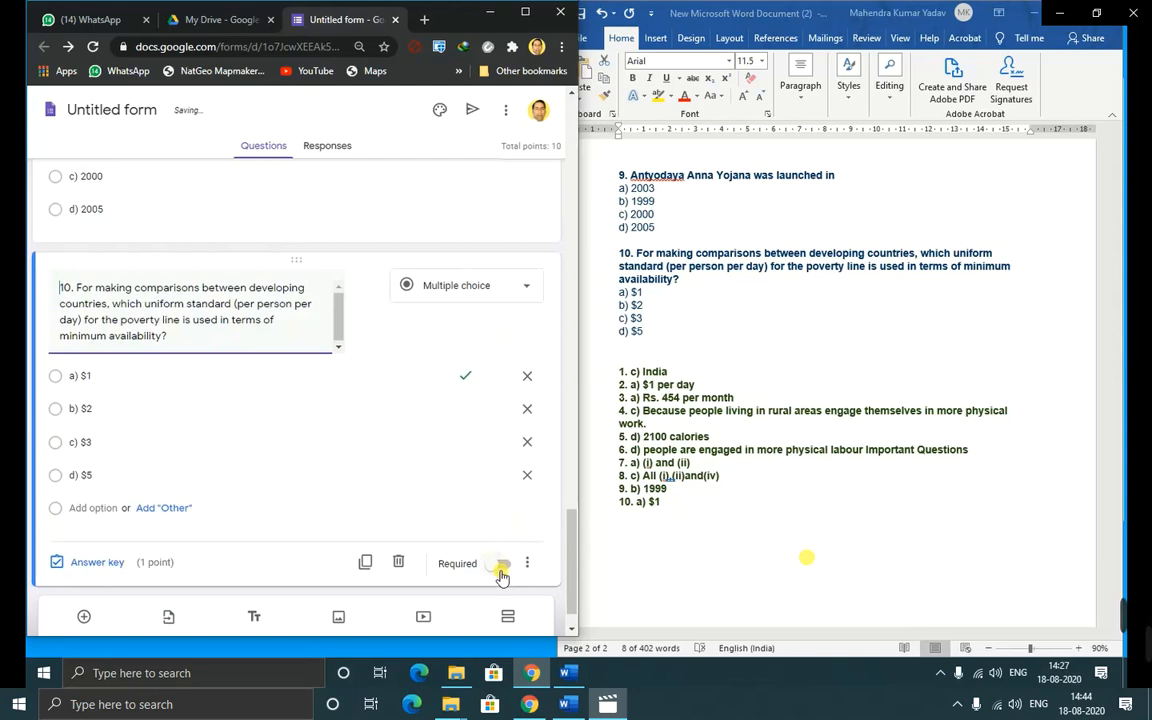
click(498, 566)
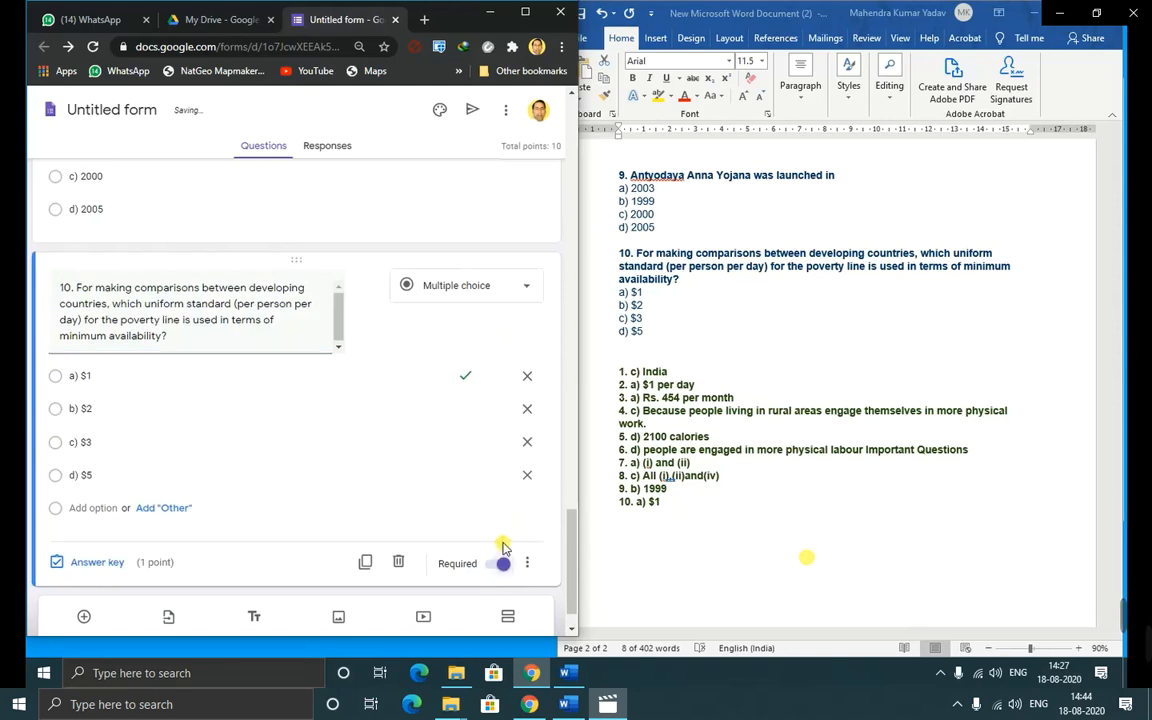
- Maximize the form's browser window and preview the Monthly Test, examining all its questions down to the submit area
scroll(500, 540, up, 20)
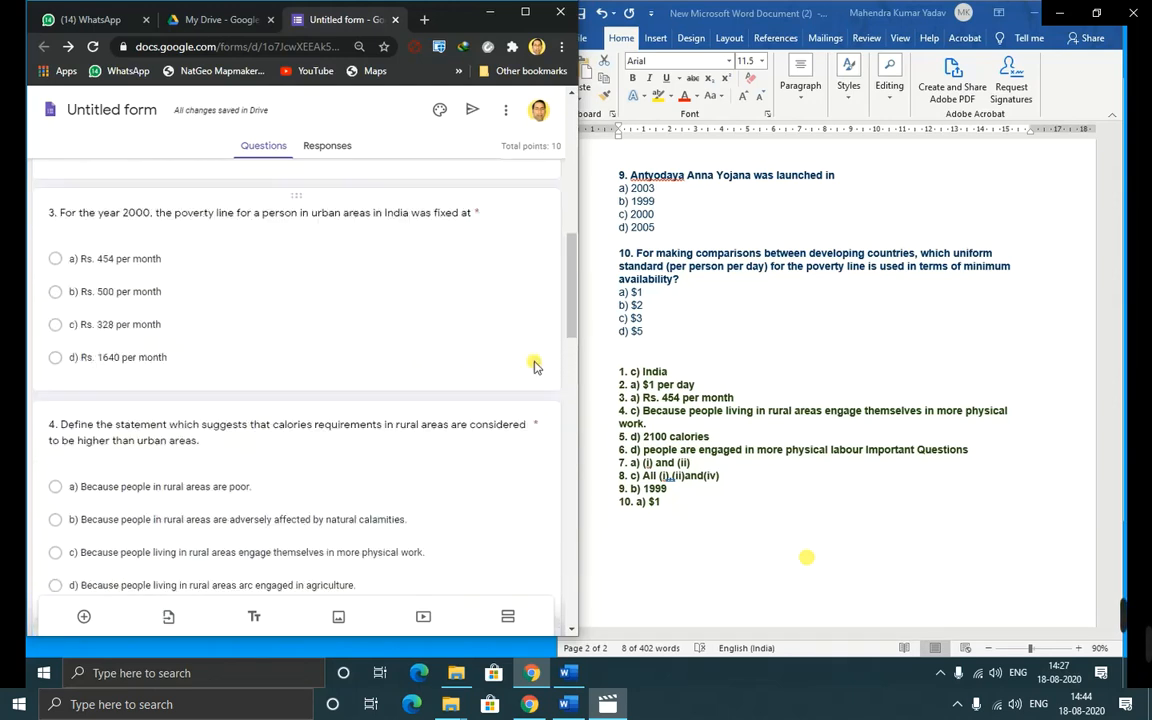
scroll(540, 296, up, 3)
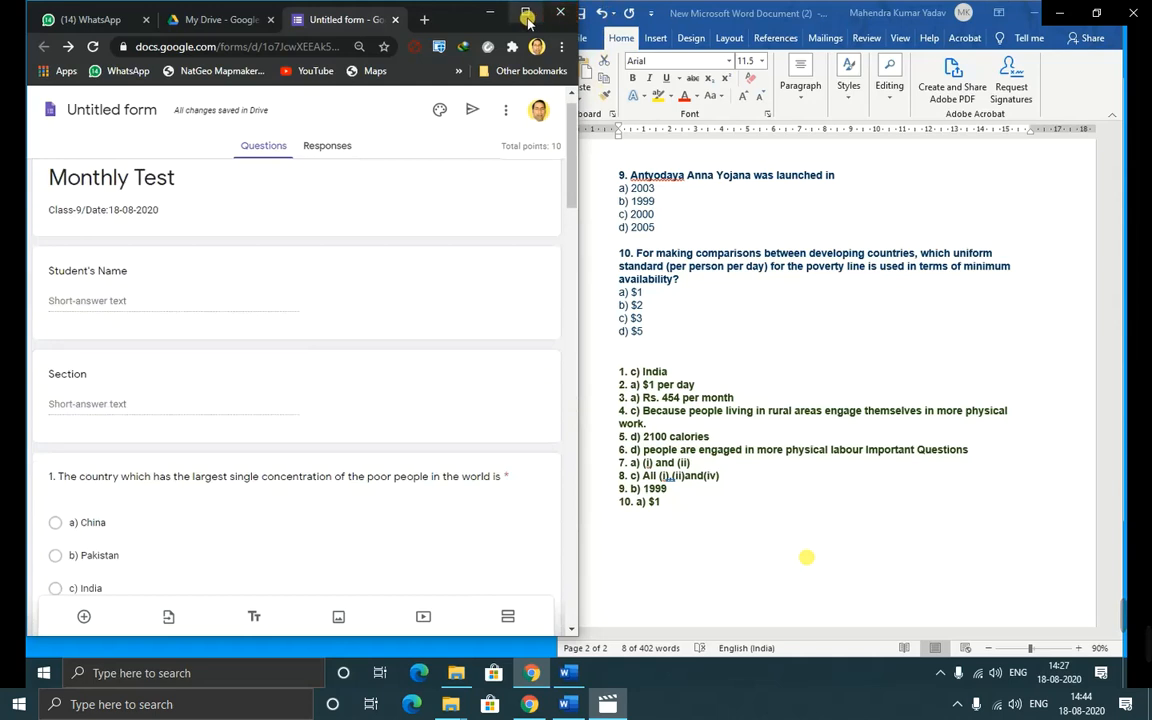
click(524, 13)
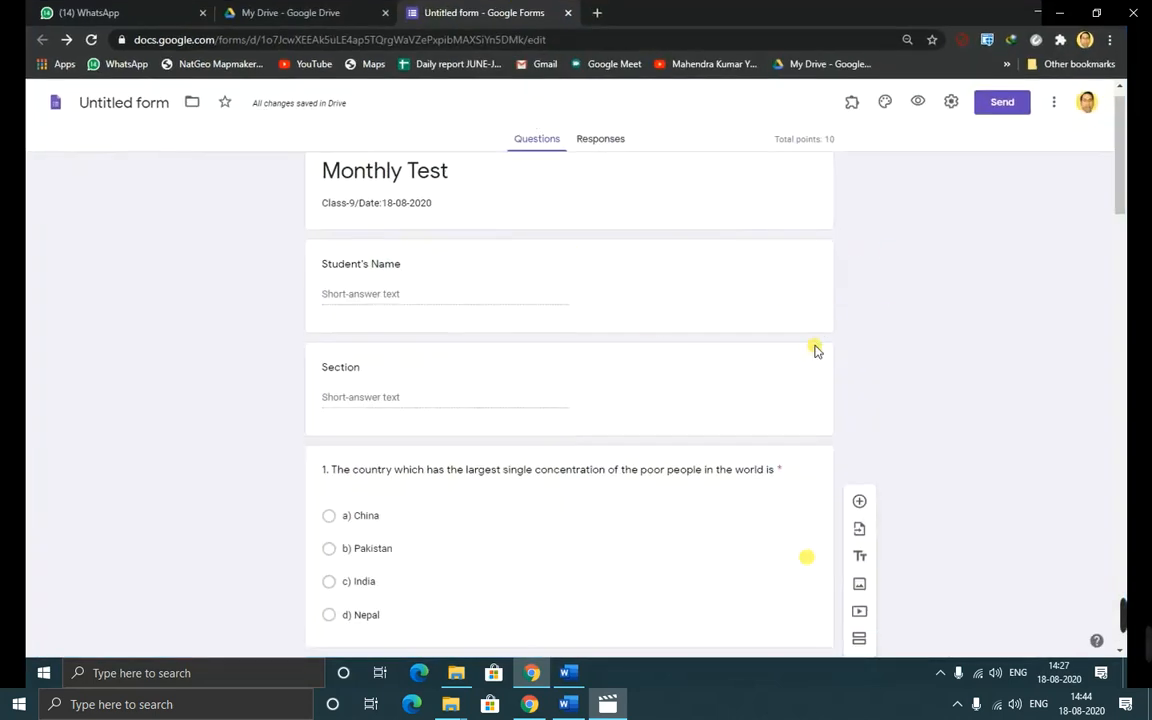
scroll(815, 350, up, 1)
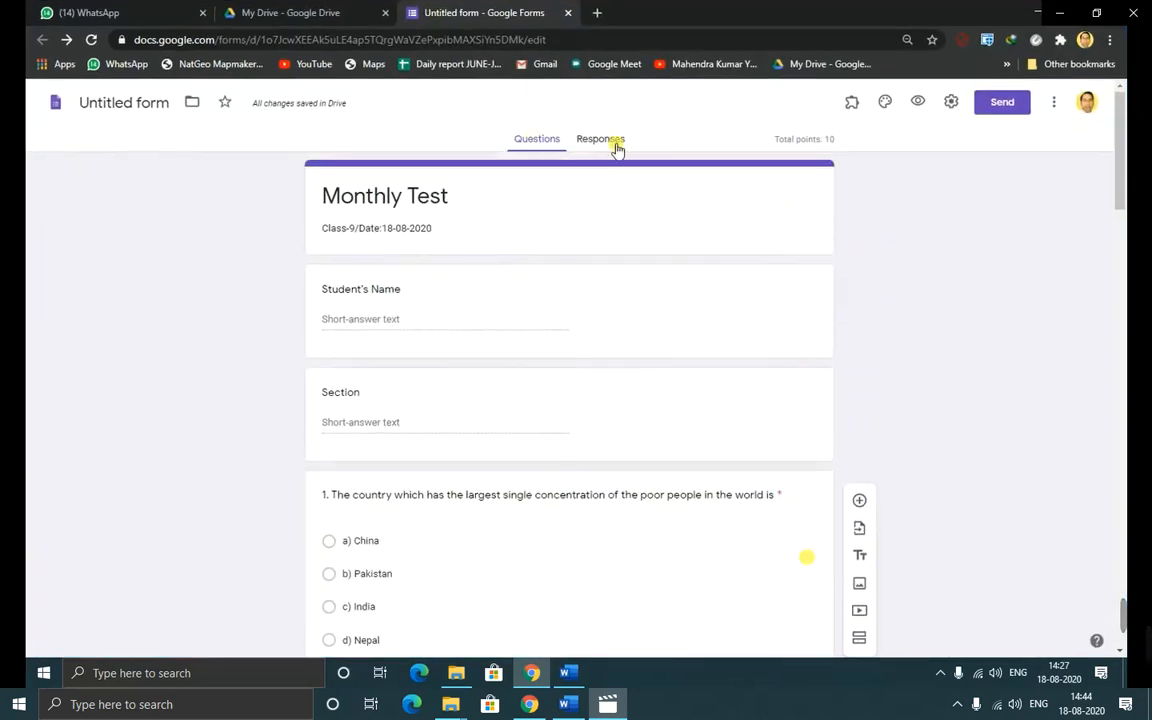
click(917, 104)
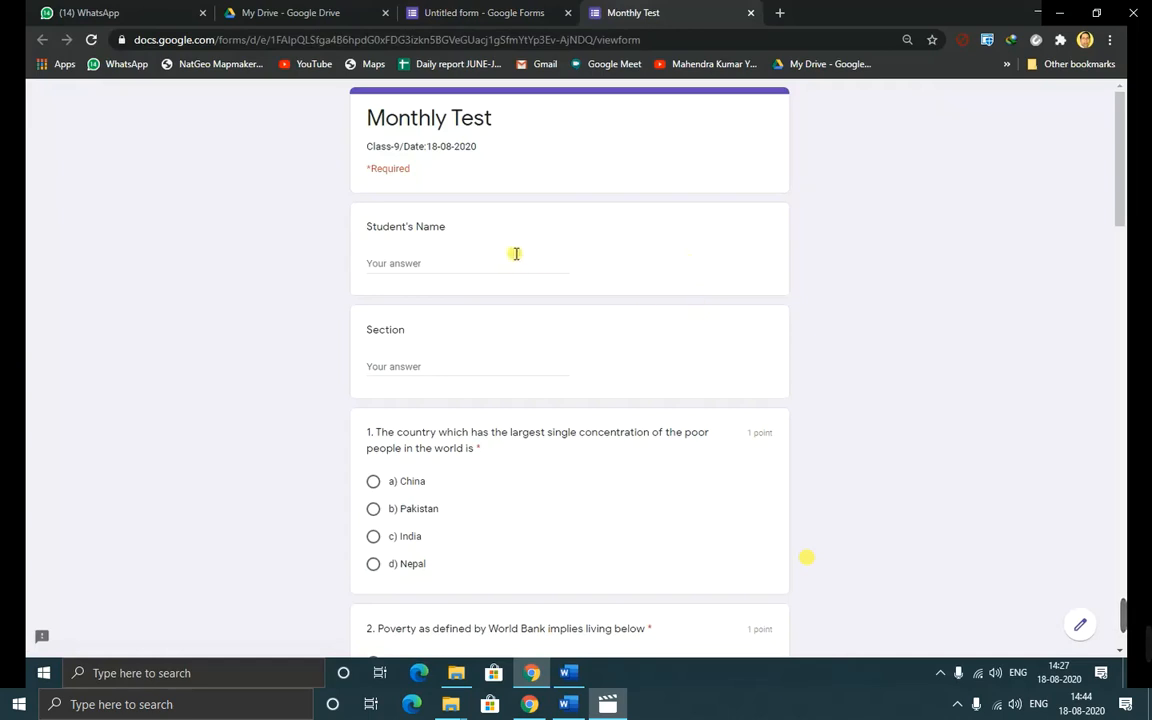
scroll(517, 250, down, 5)
scroll(518, 245, down, 4)
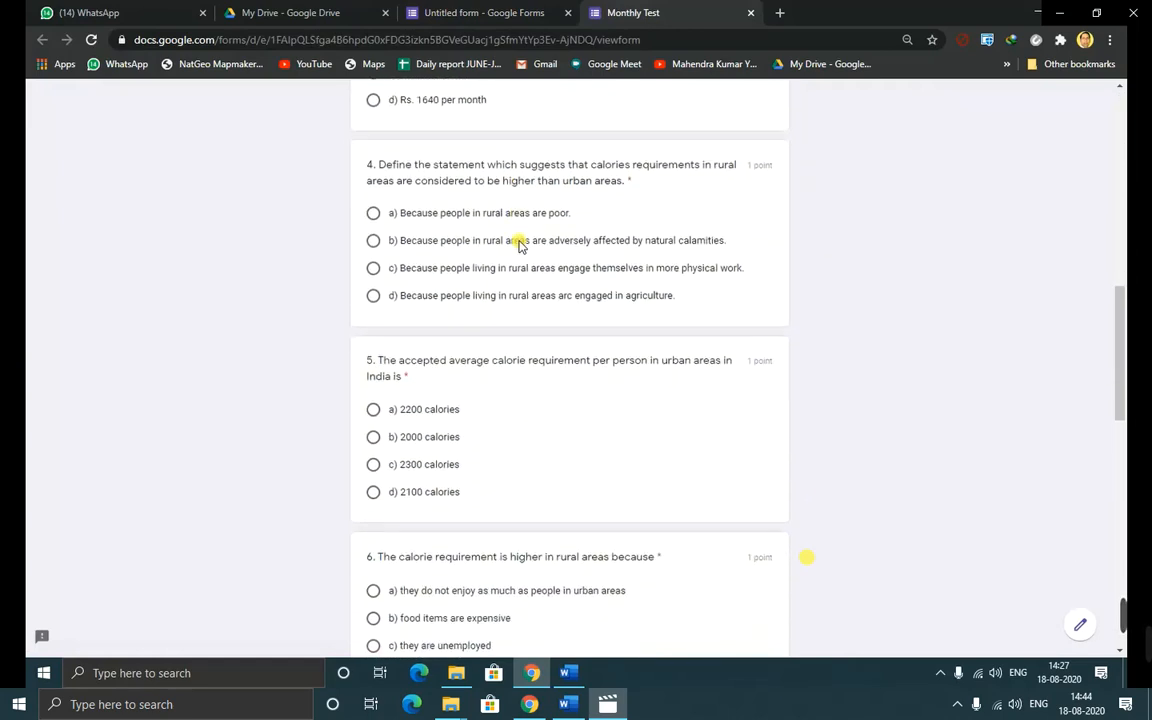
scroll(518, 245, down, 2)
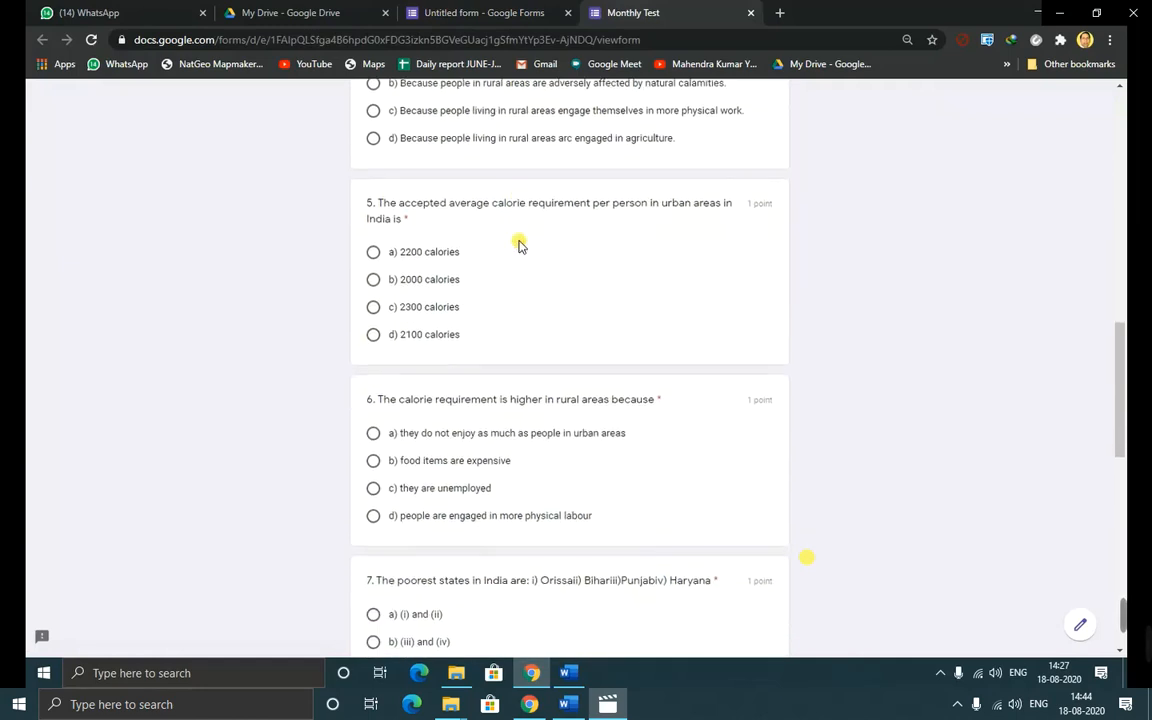
scroll(518, 245, down, 6)
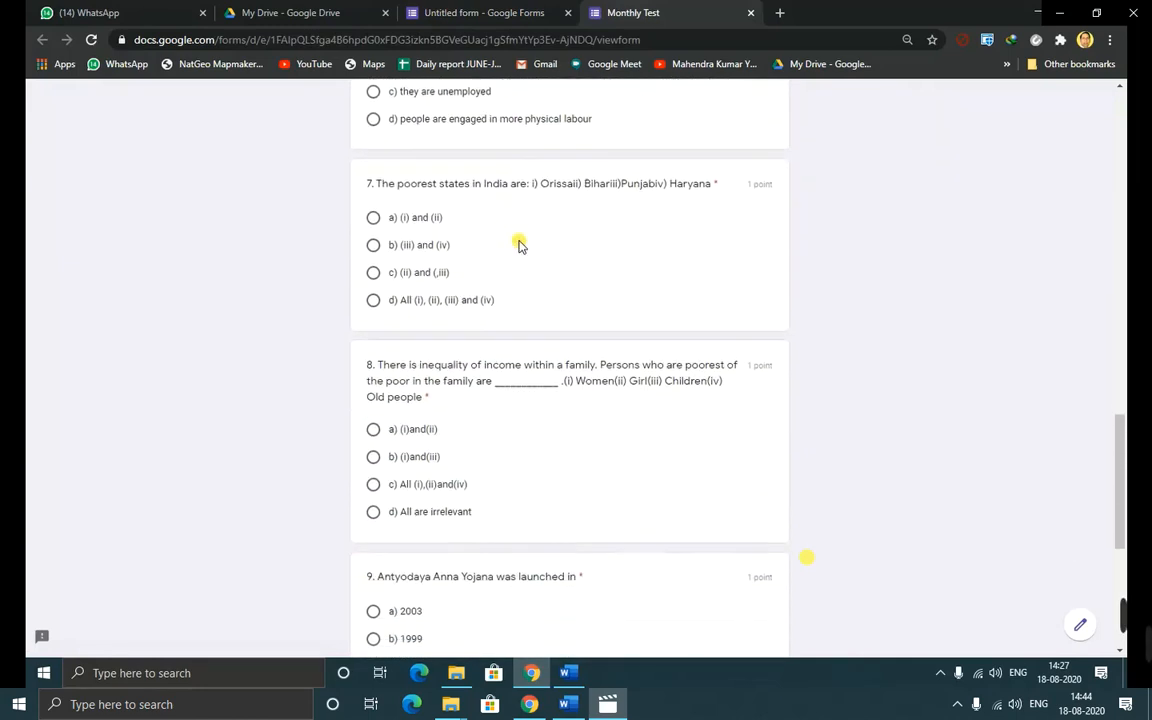
scroll(518, 245, down, 2)
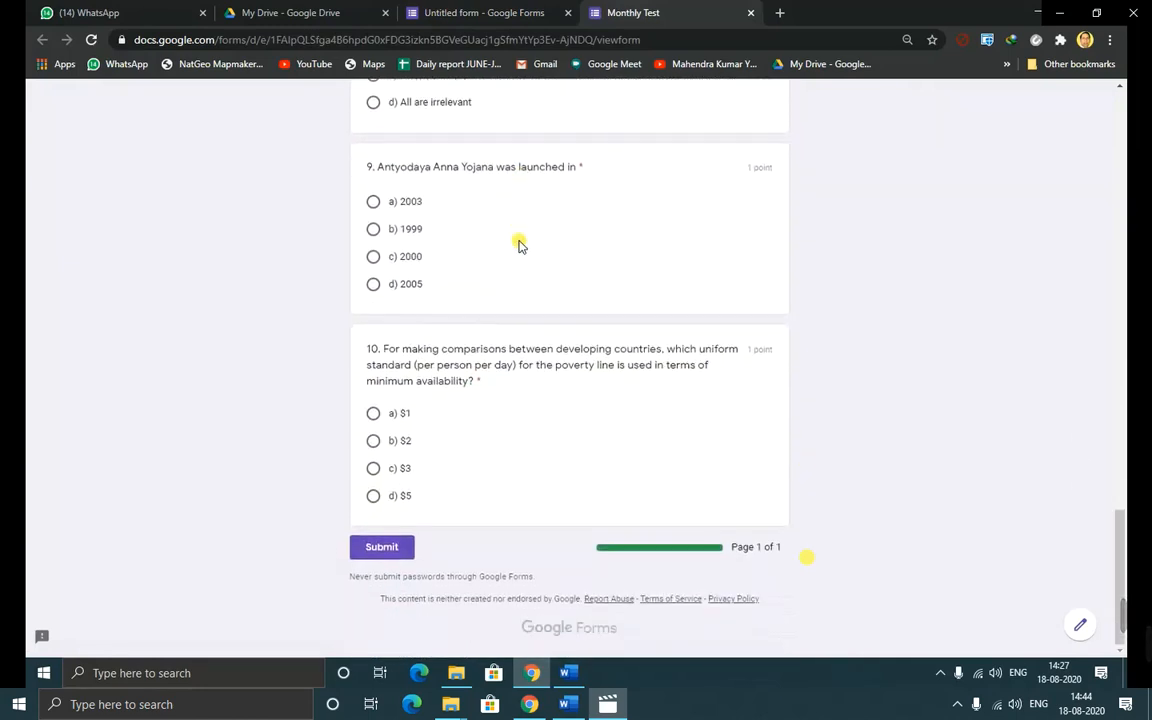
- Close the form preview and make the Student's Name and Section questions required
scroll(518, 245, up, 19)
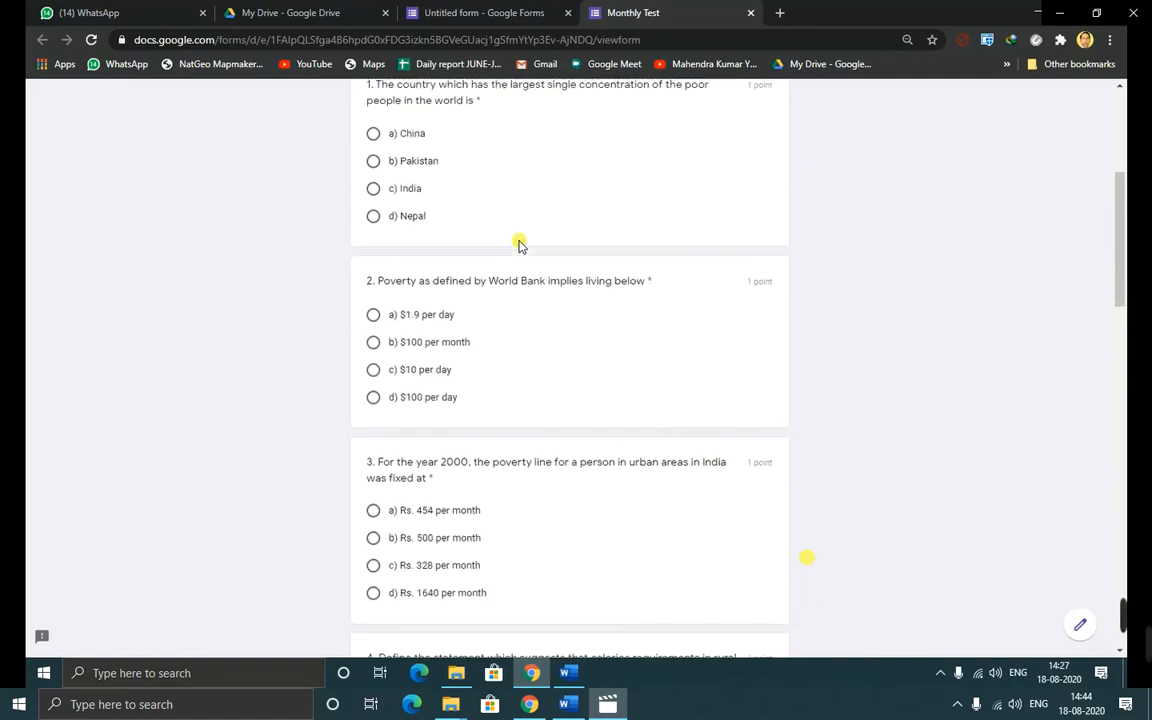
scroll(518, 245, up, 1)
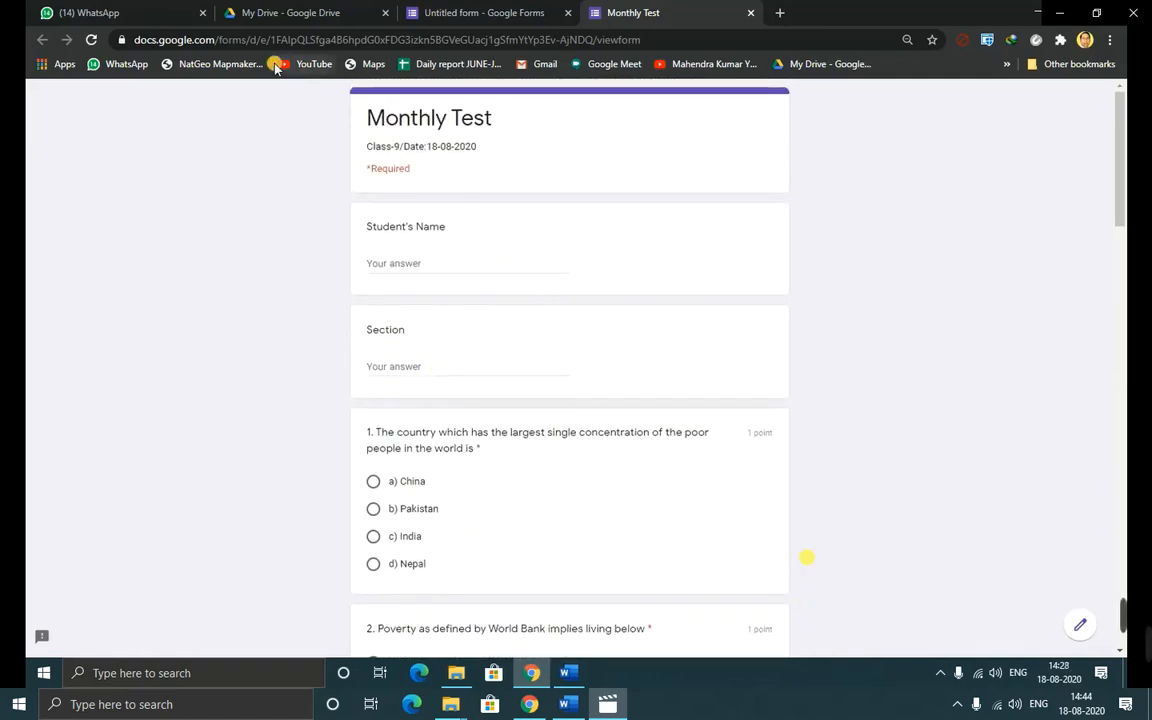
click(750, 13)
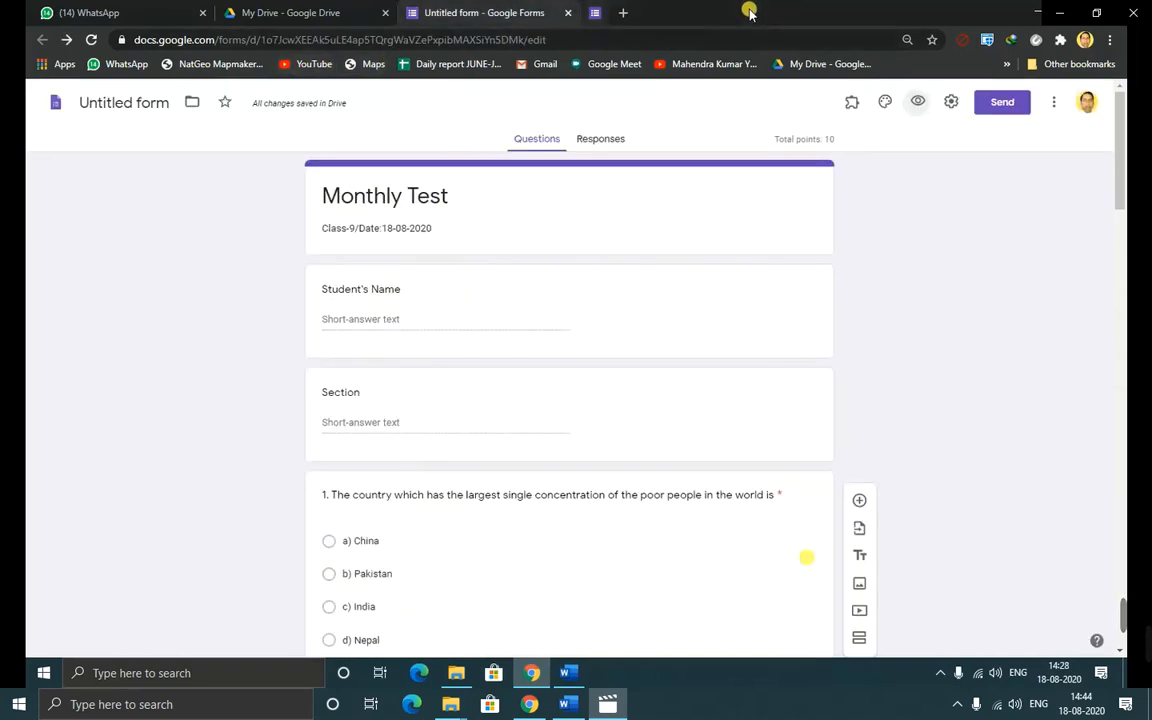
click(680, 333)
click(770, 408)
click(728, 486)
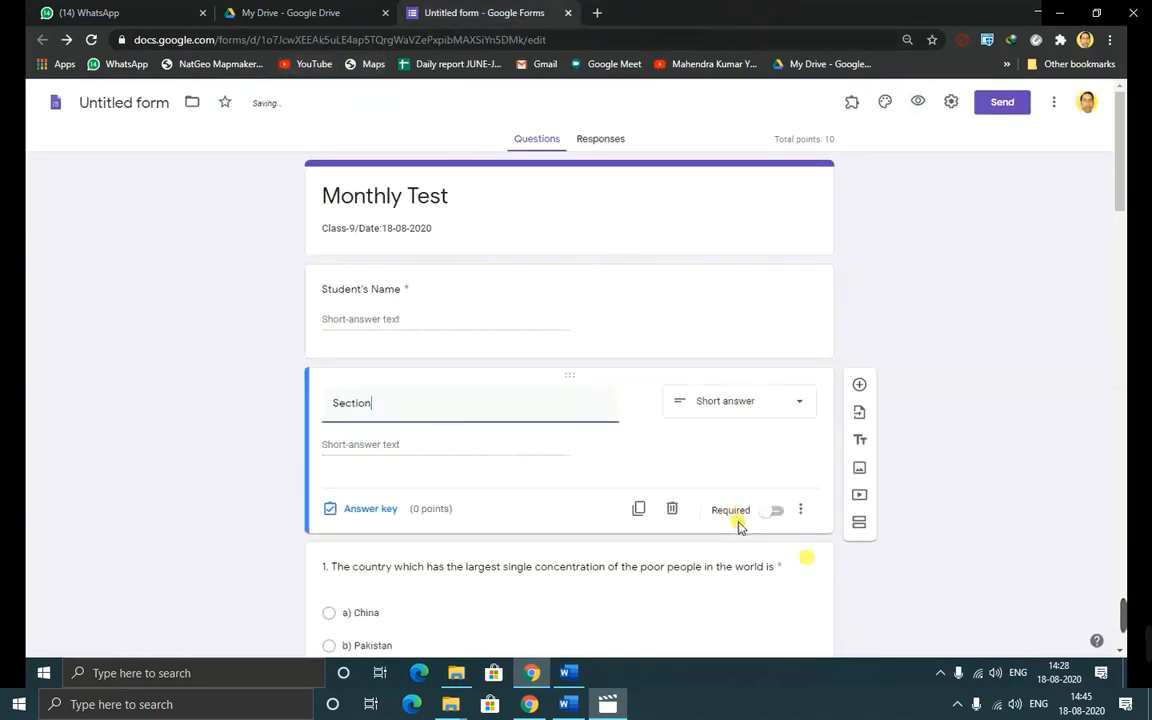
click(776, 510)
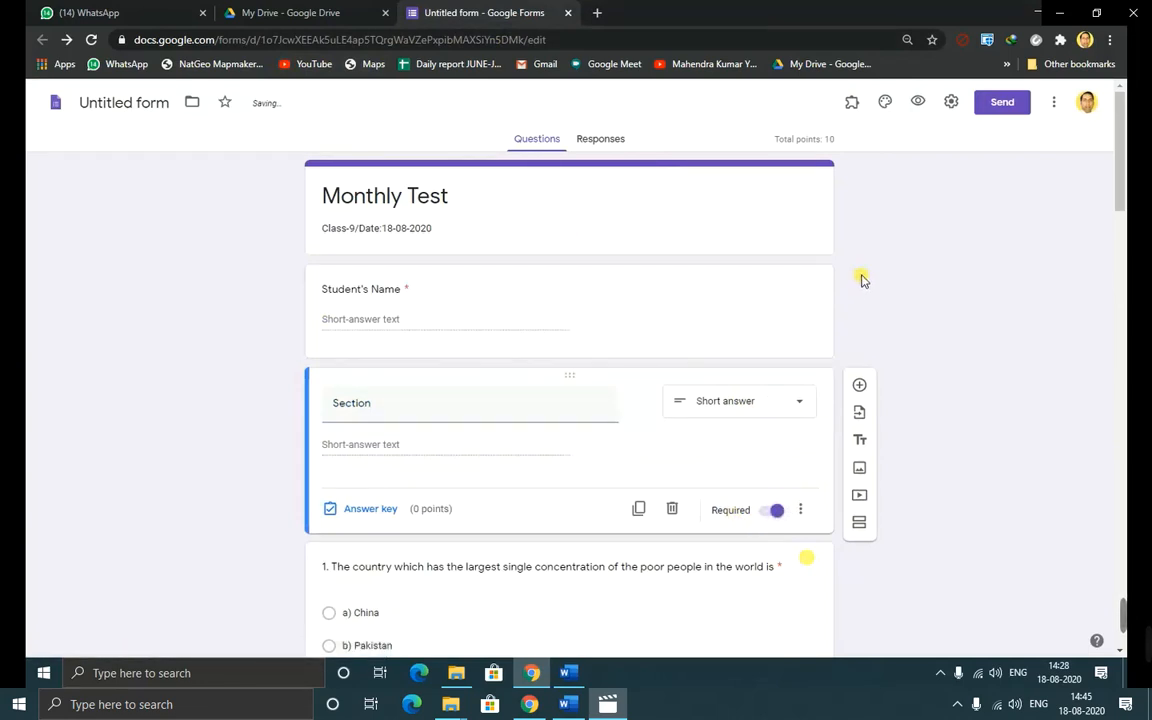
- Name the untitled form Monthly Test and change its theme colour to green
click(130, 102)
click(907, 225)
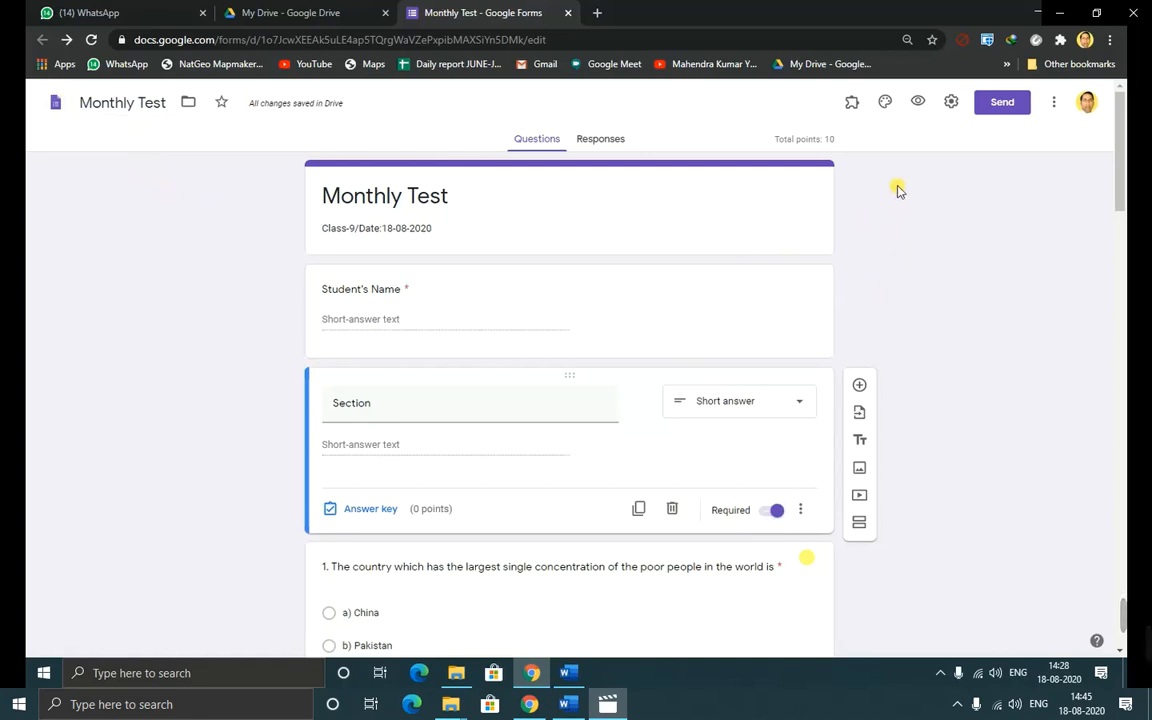
click(885, 102)
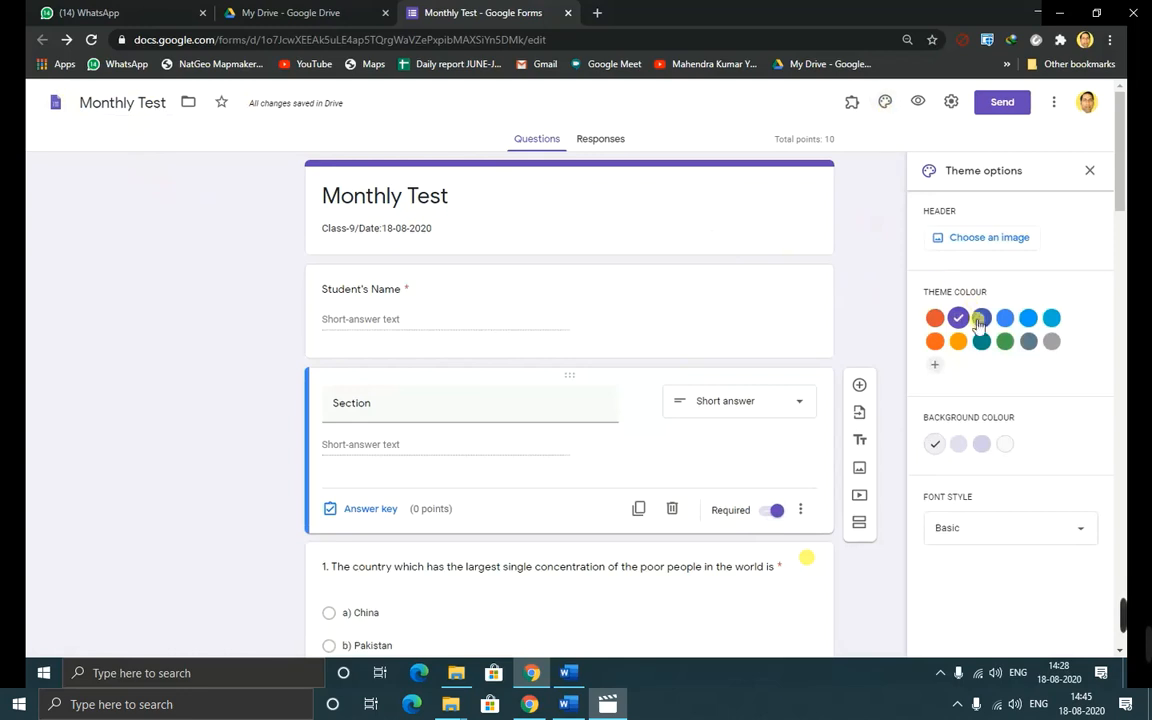
click(1005, 341)
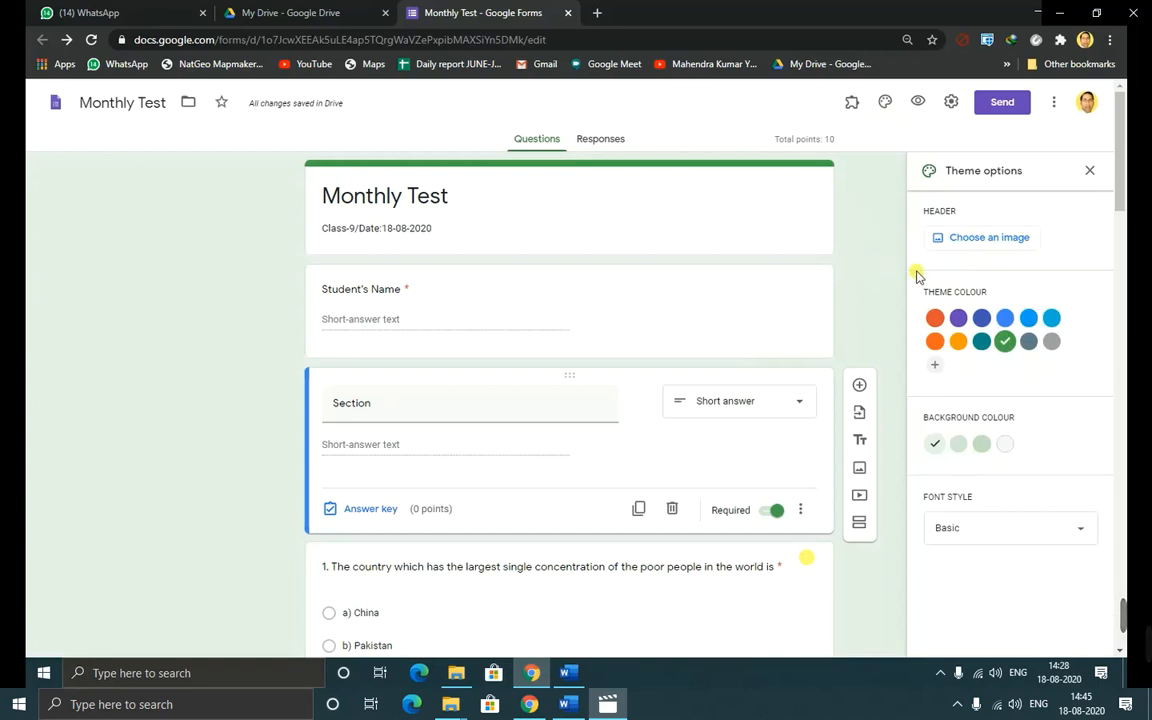
click(1090, 172)
- Open the formLimiter add-on's limit settings and choose date and time as the limit type
click(852, 104)
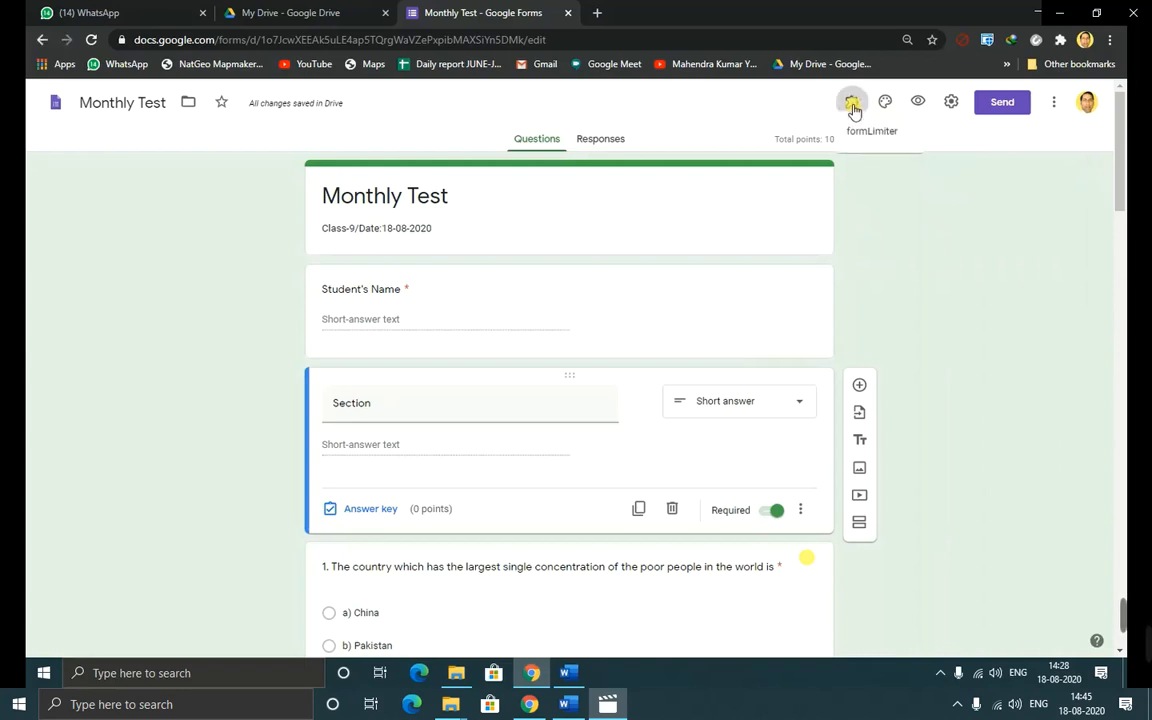
click(872, 144)
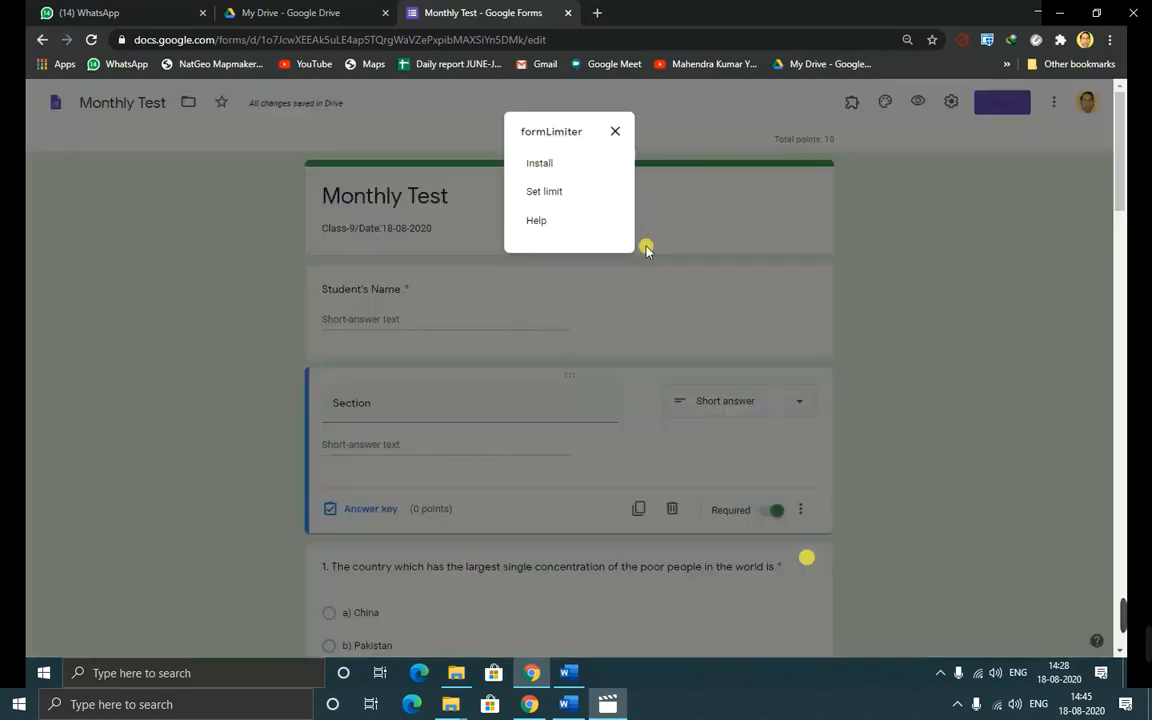
click(541, 191)
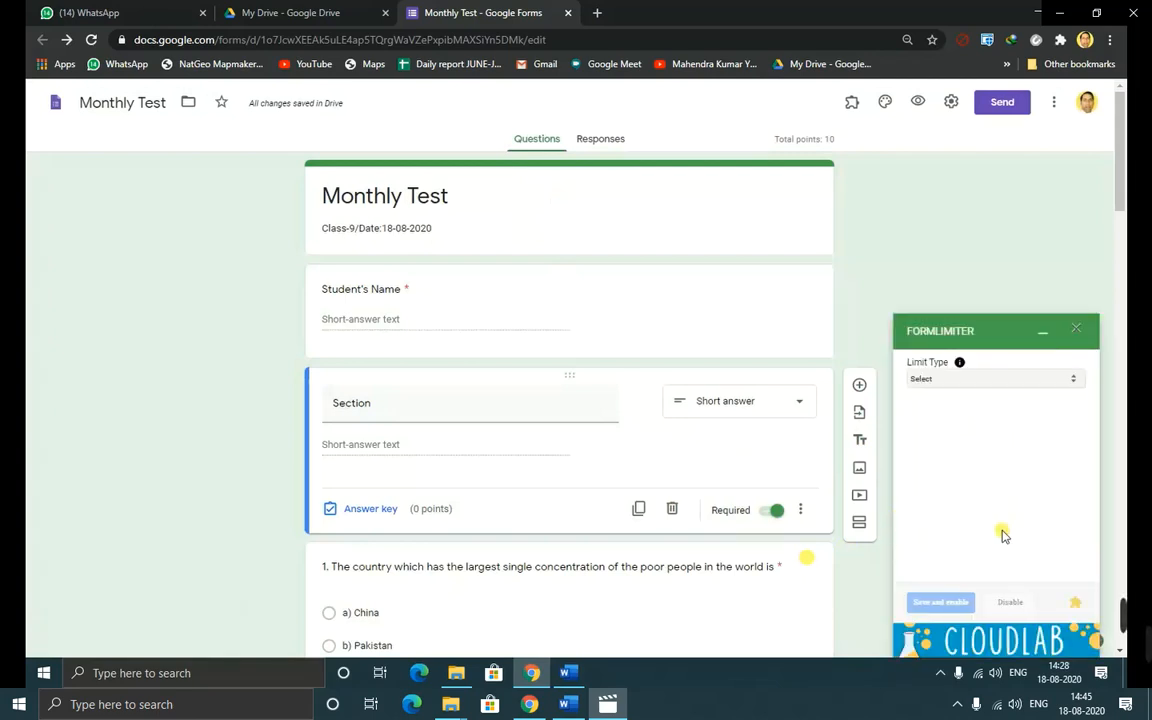
click(1052, 378)
click(930, 405)
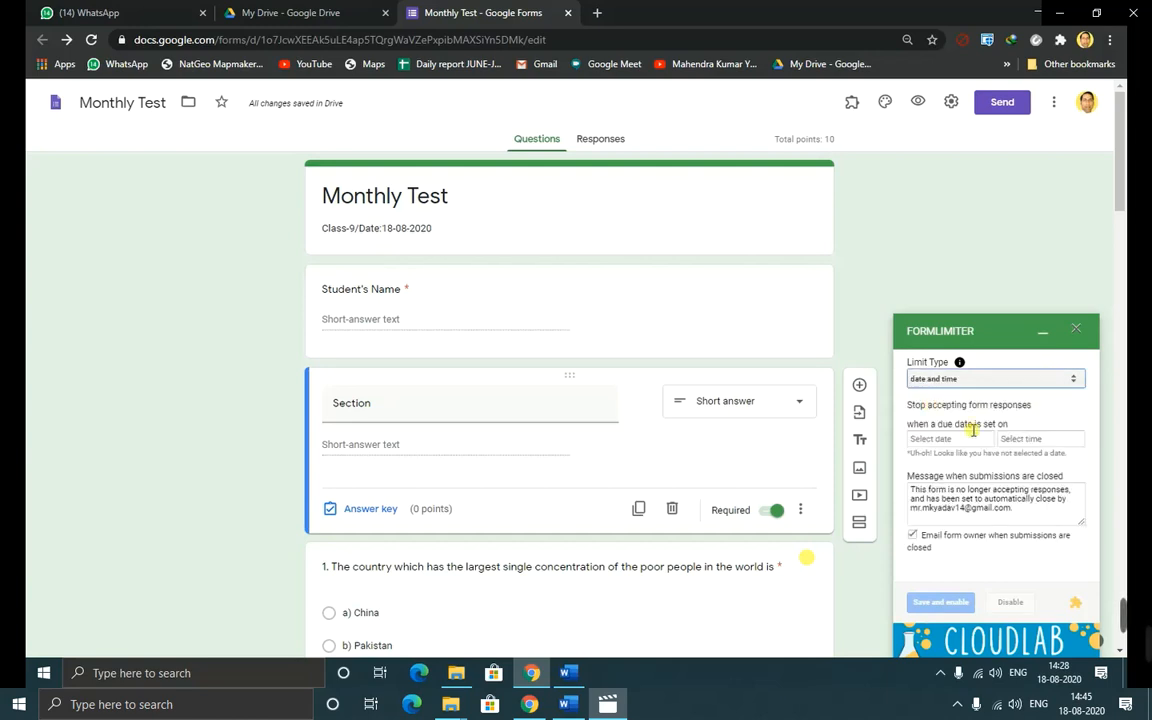
- Set formLimiter to stop accepting responses on 08/18/2020 at 9:15 PM, save and enable the limit, and minimize the add-on
click(944, 439)
click(977, 554)
click(1045, 443)
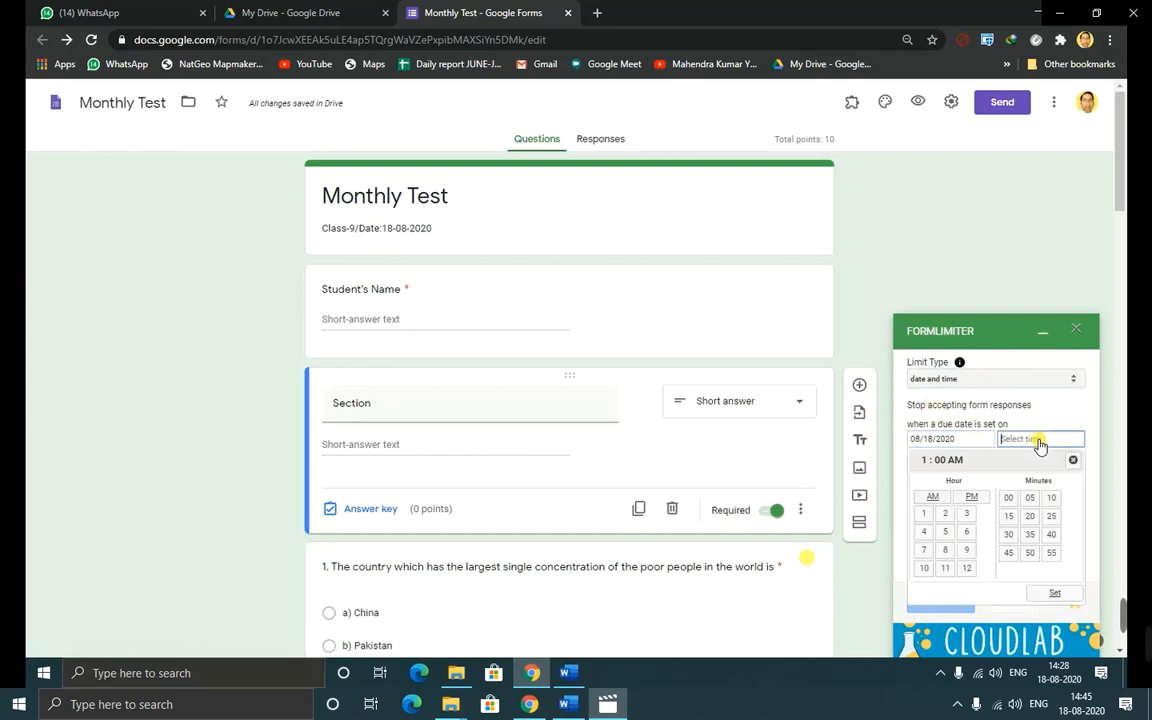
click(965, 551)
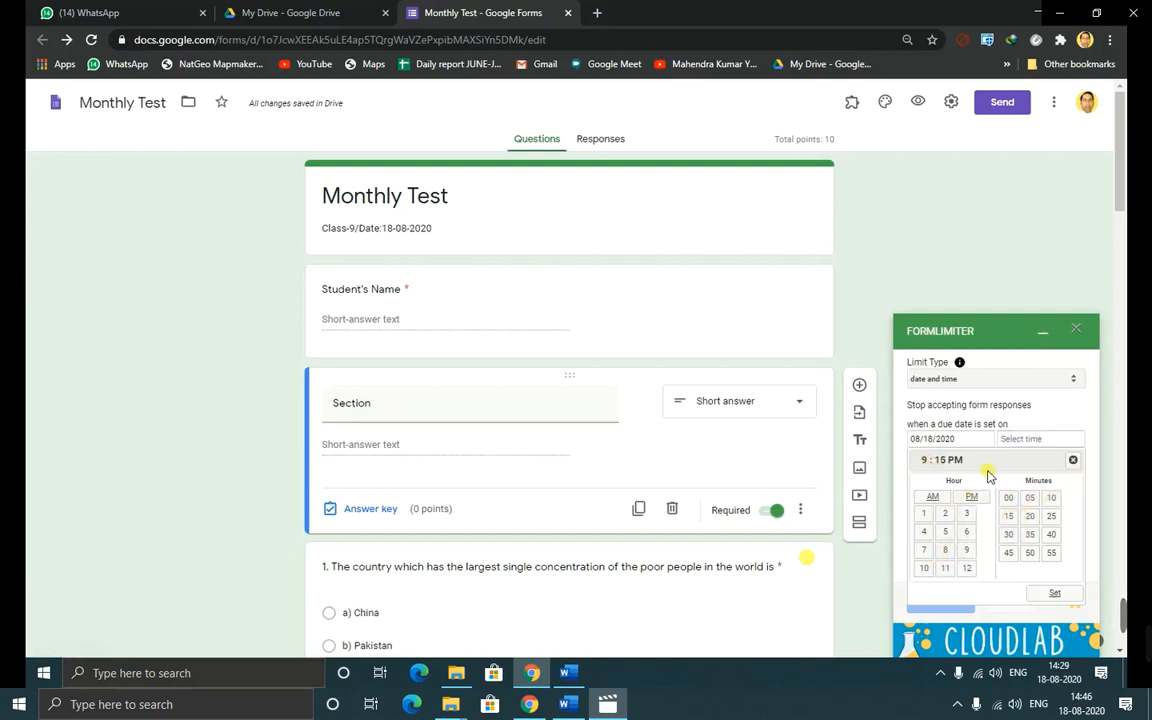
scroll(1049, 586, down, 1)
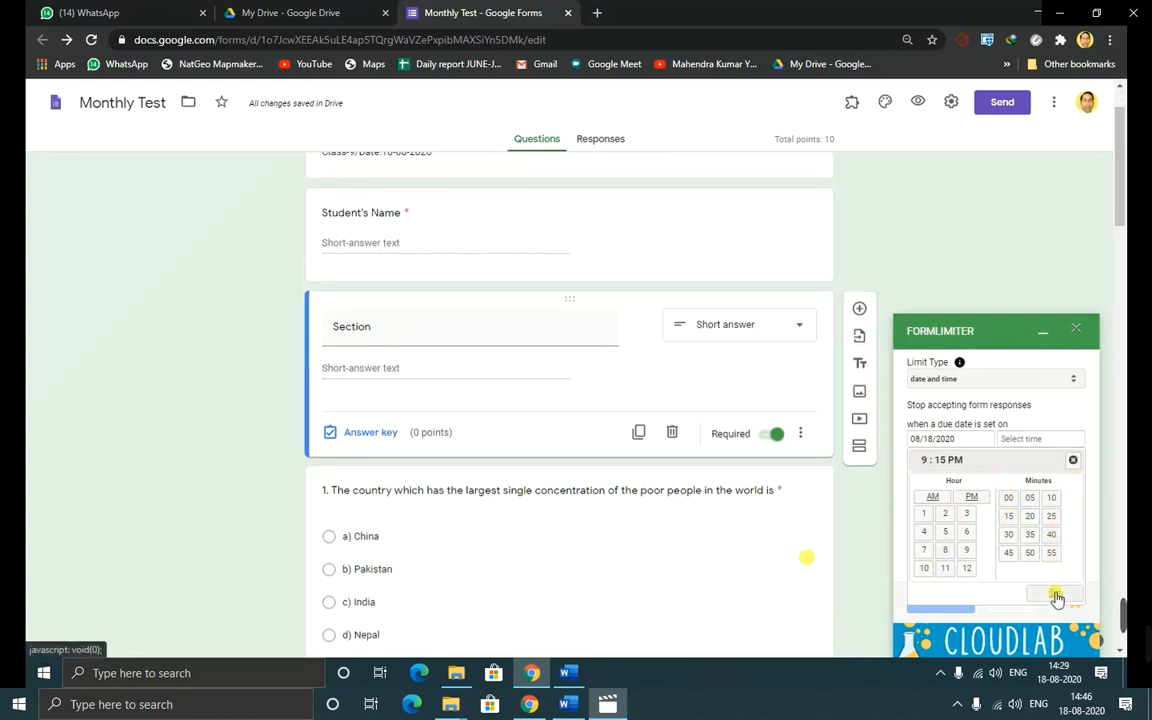
click(1057, 597)
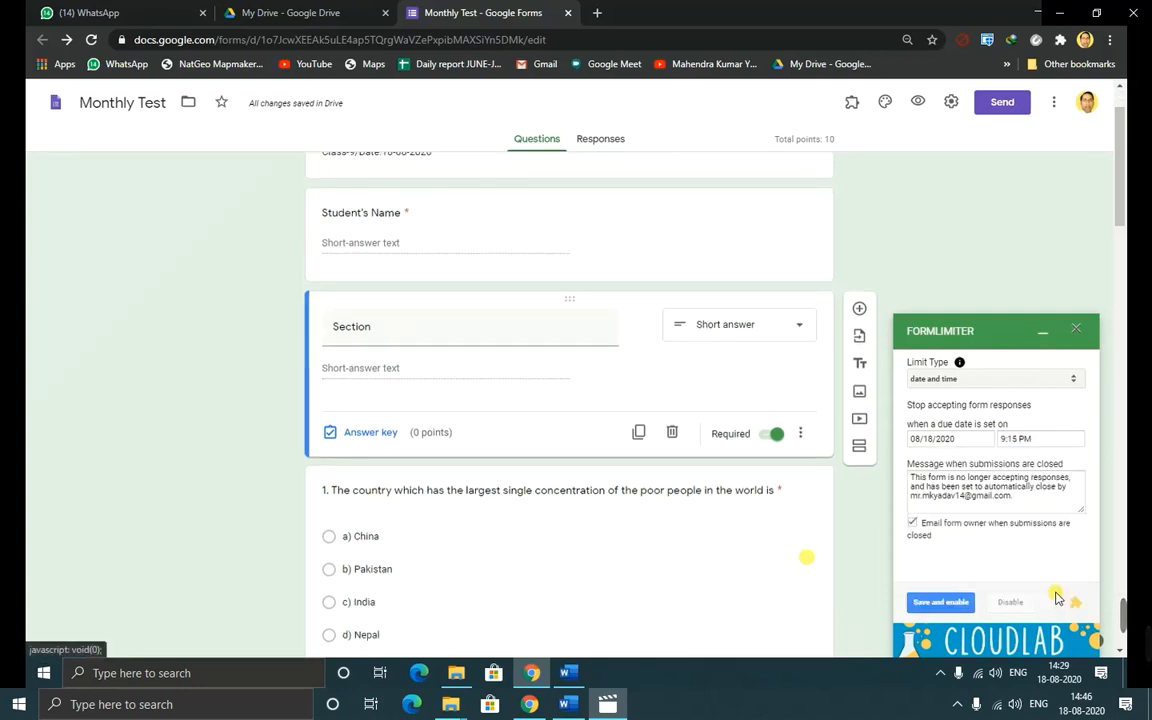
click(957, 604)
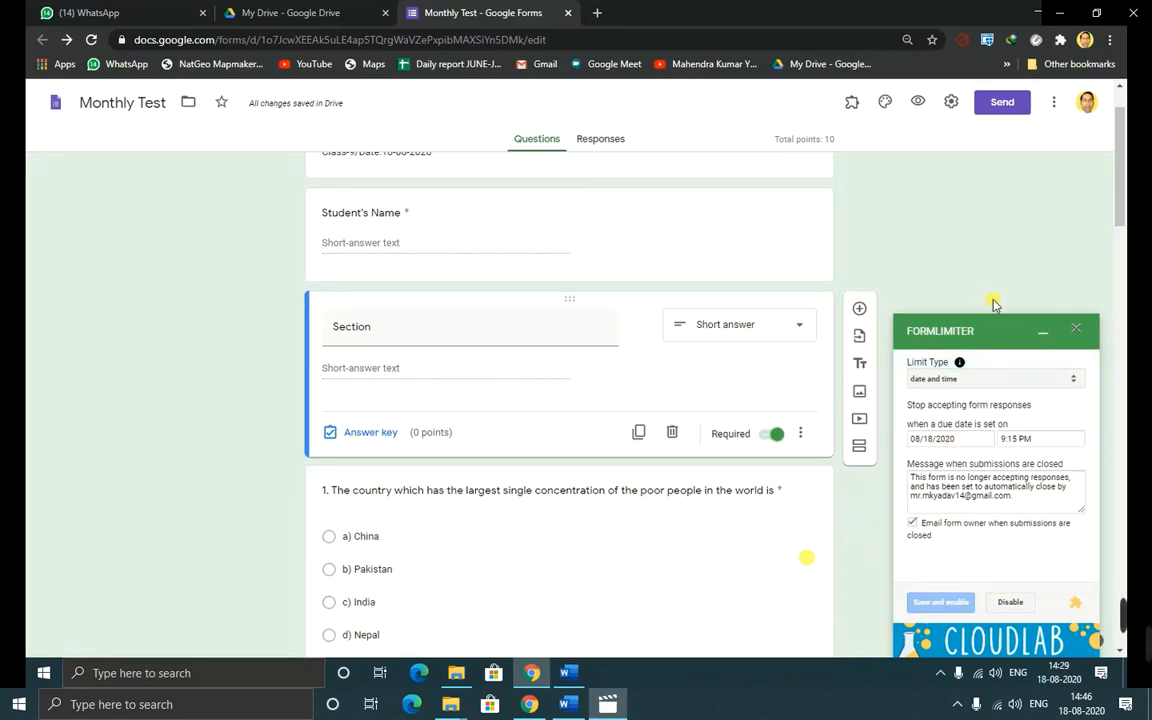
click(1041, 332)
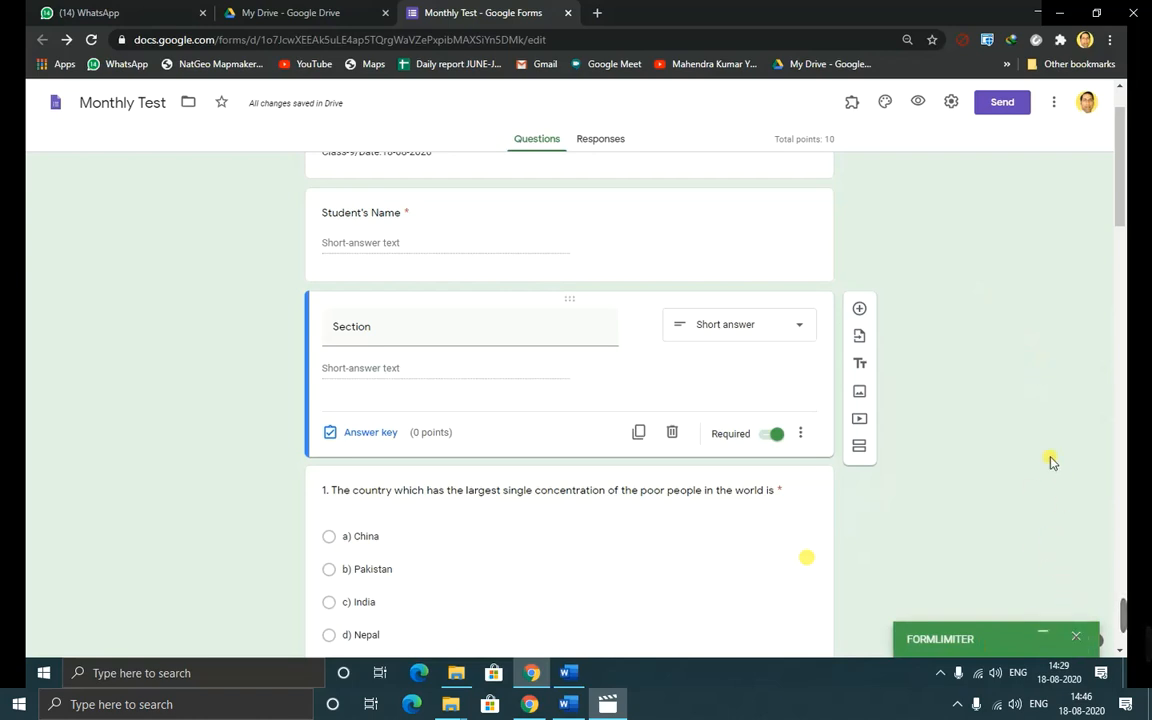
- Generate a shortened link for sending the Monthly Test form, copy it, and close the Send form dialog
scroll(1044, 463, down, 3)
scroll(987, 425, up, 4)
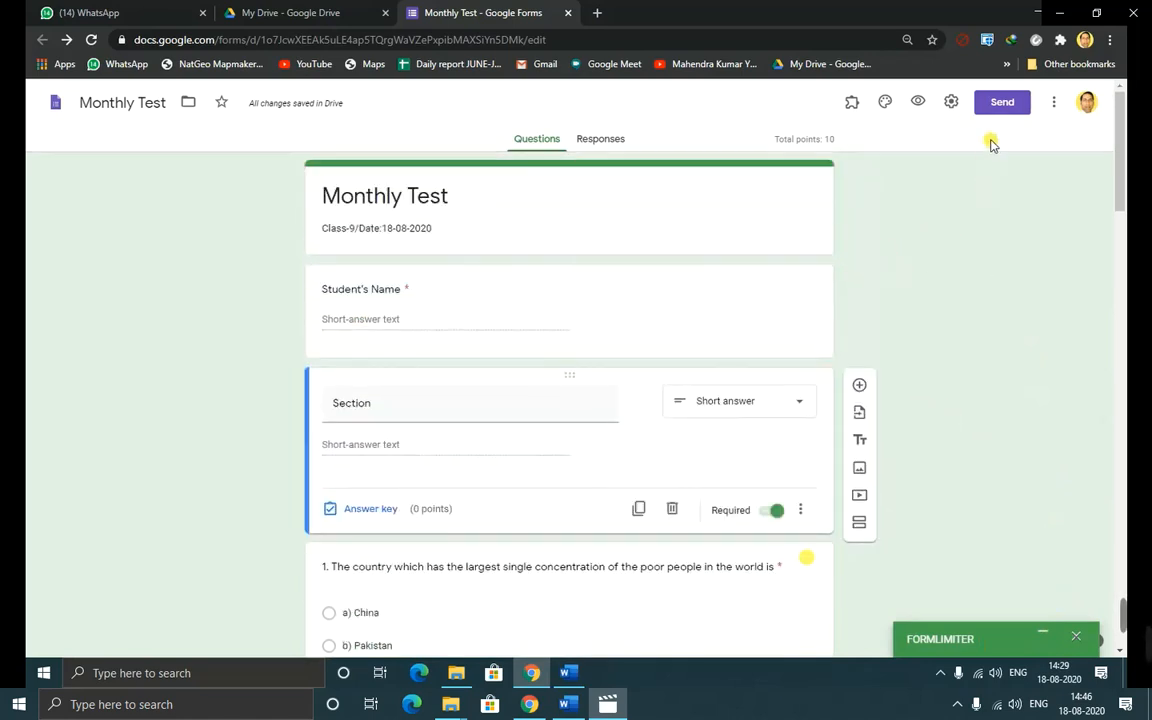
click(1001, 102)
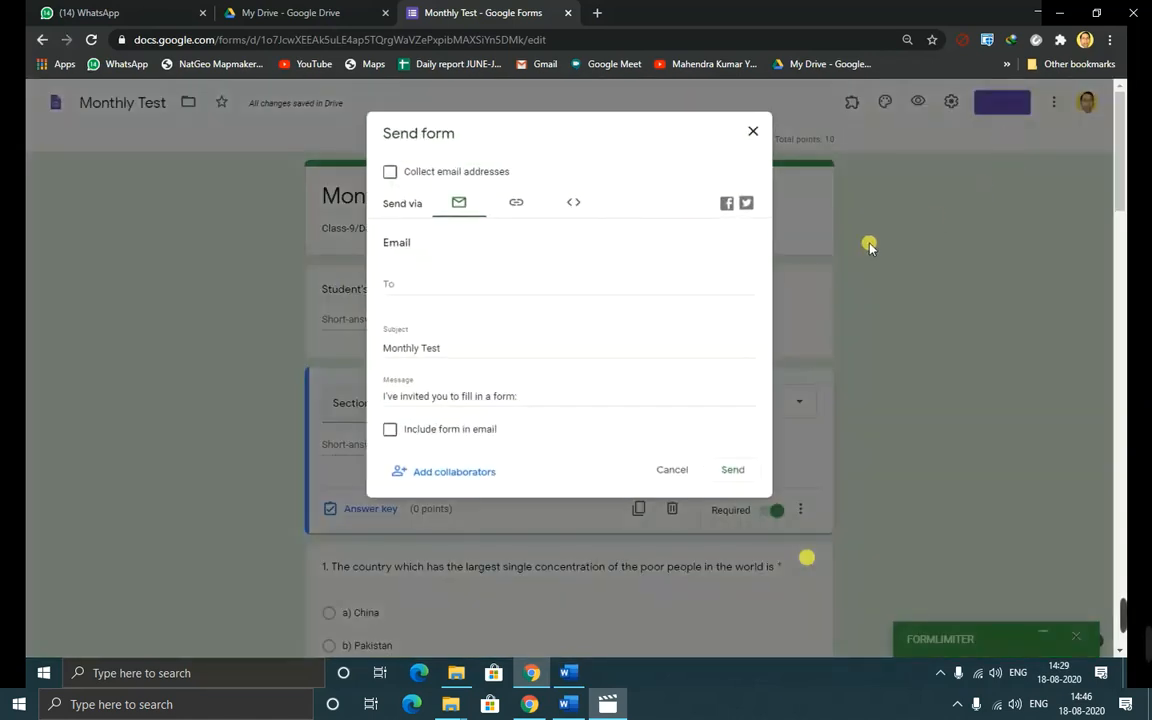
click(514, 205)
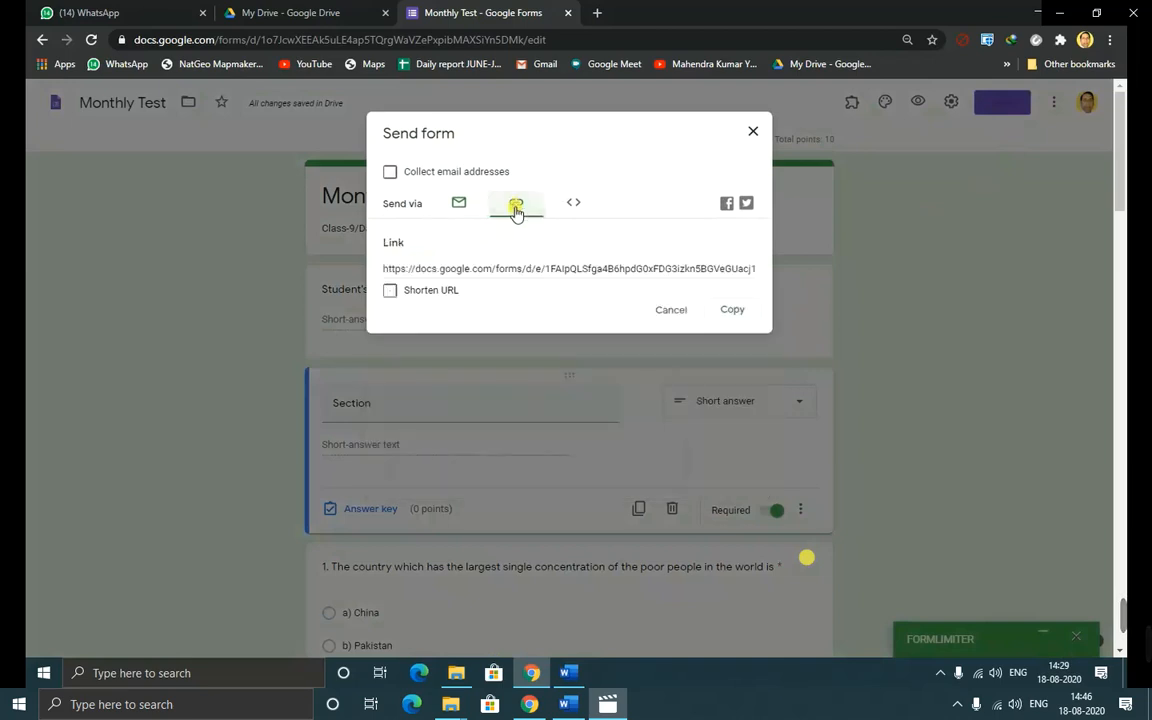
click(391, 292)
click(727, 312)
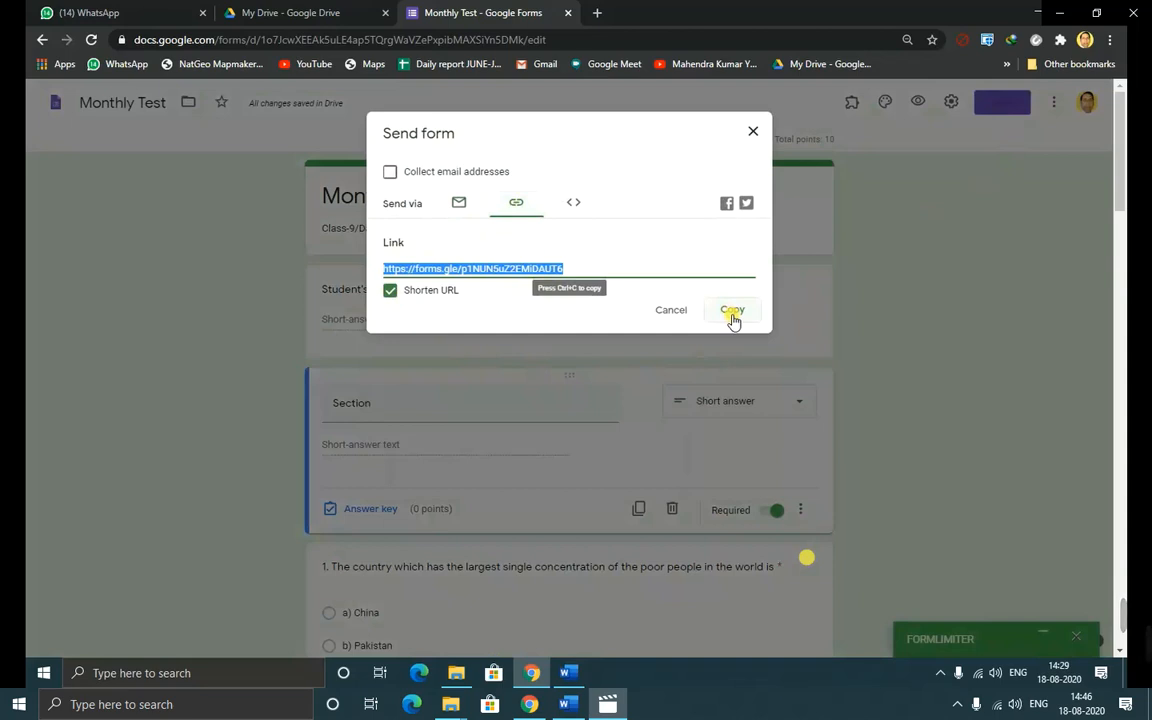
click(733, 312)
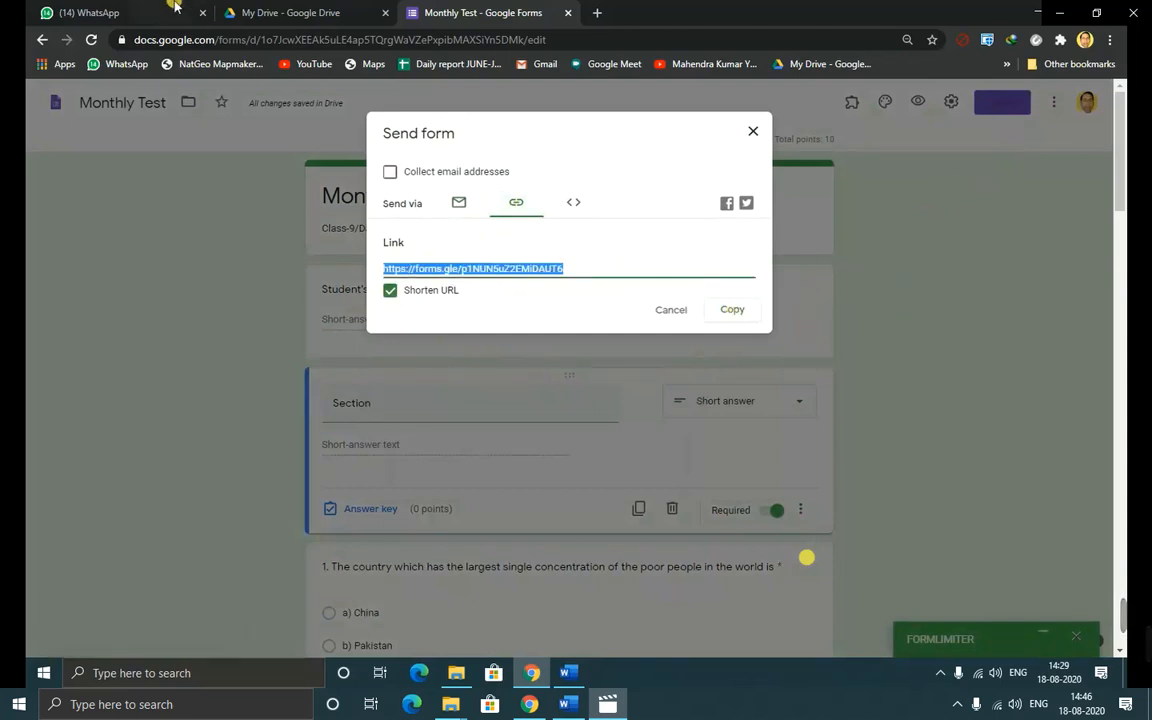
click(754, 134)
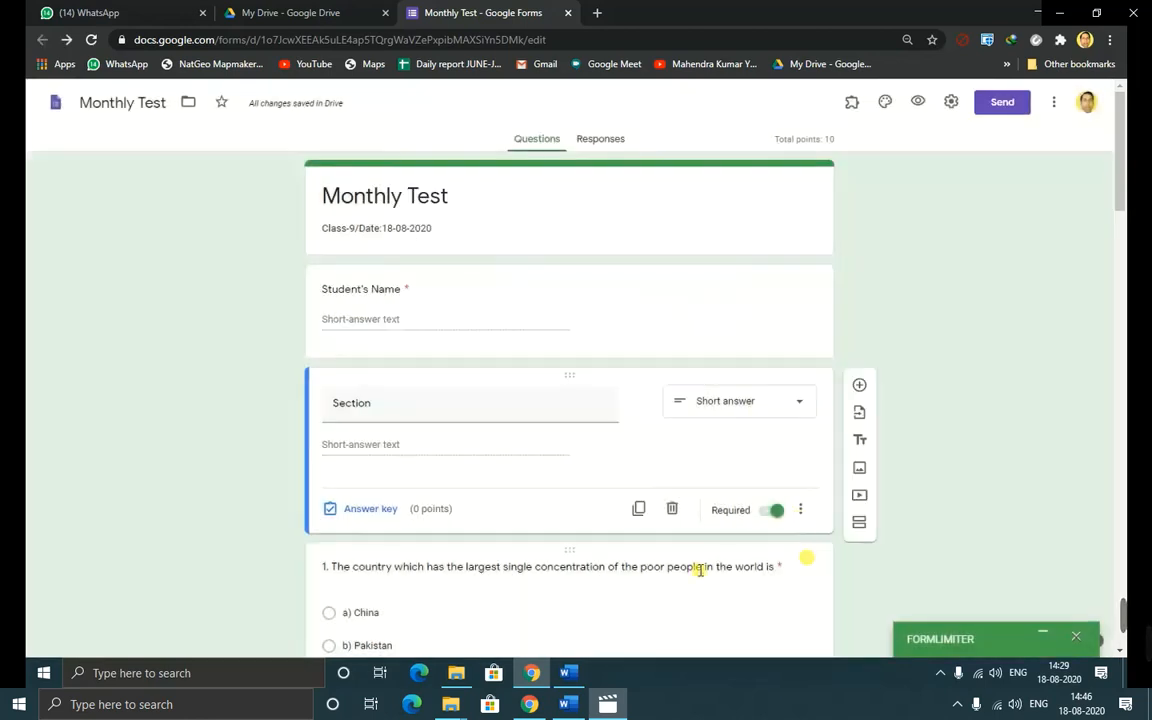
- Switch to the Word document and paste the shortened form link on a new line below the answer list
click(568, 672)
click(676, 565)
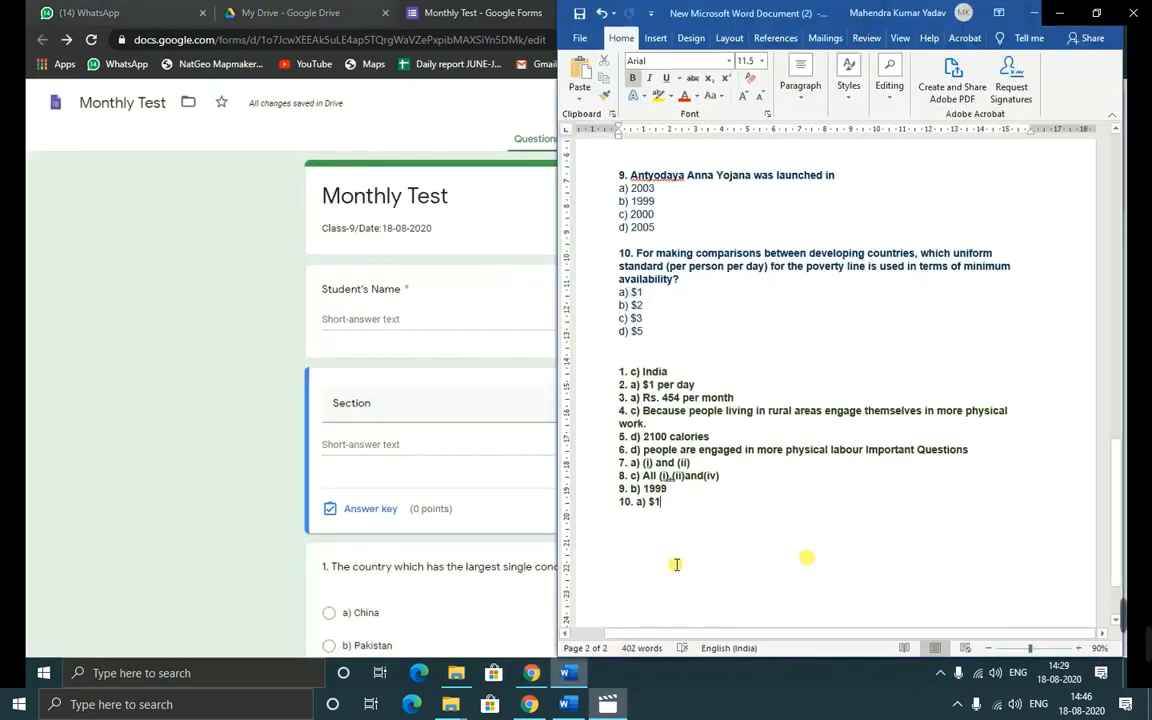
key(Return)
key(Return)
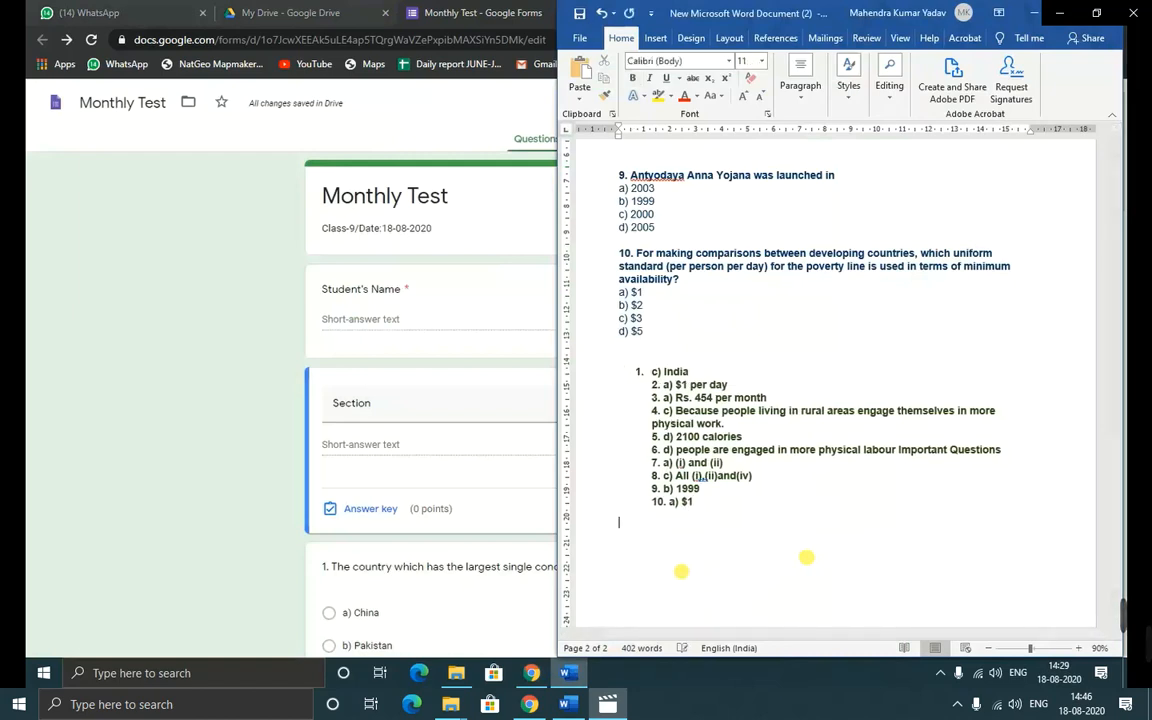
key(ctrl+v)
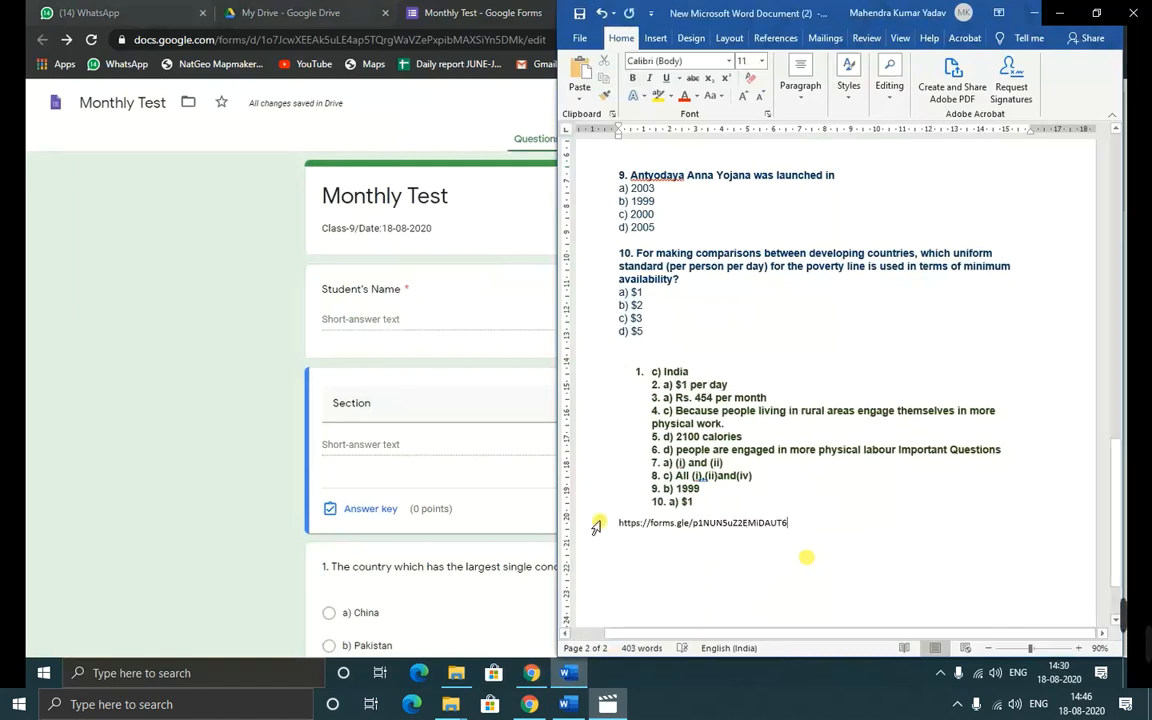
- Switch to WhatsApp and paste the shortened form link into the message field of the Class 10 A B C group
click(72, 13)
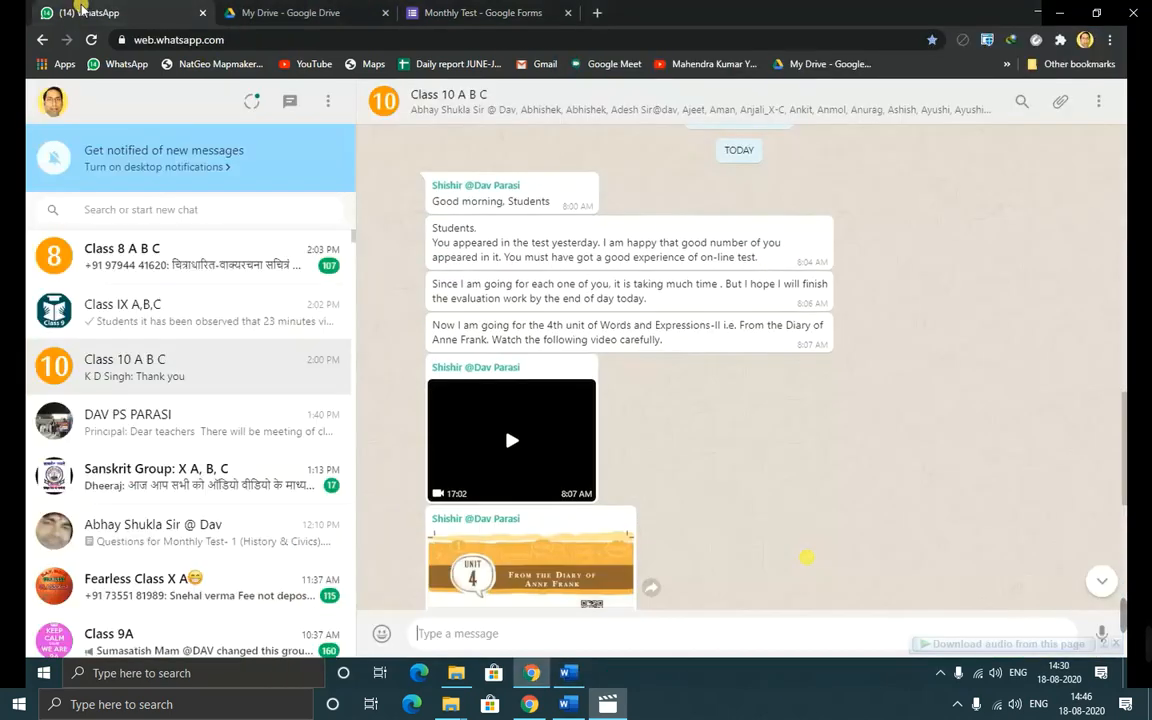
scroll(518, 598, down, 3)
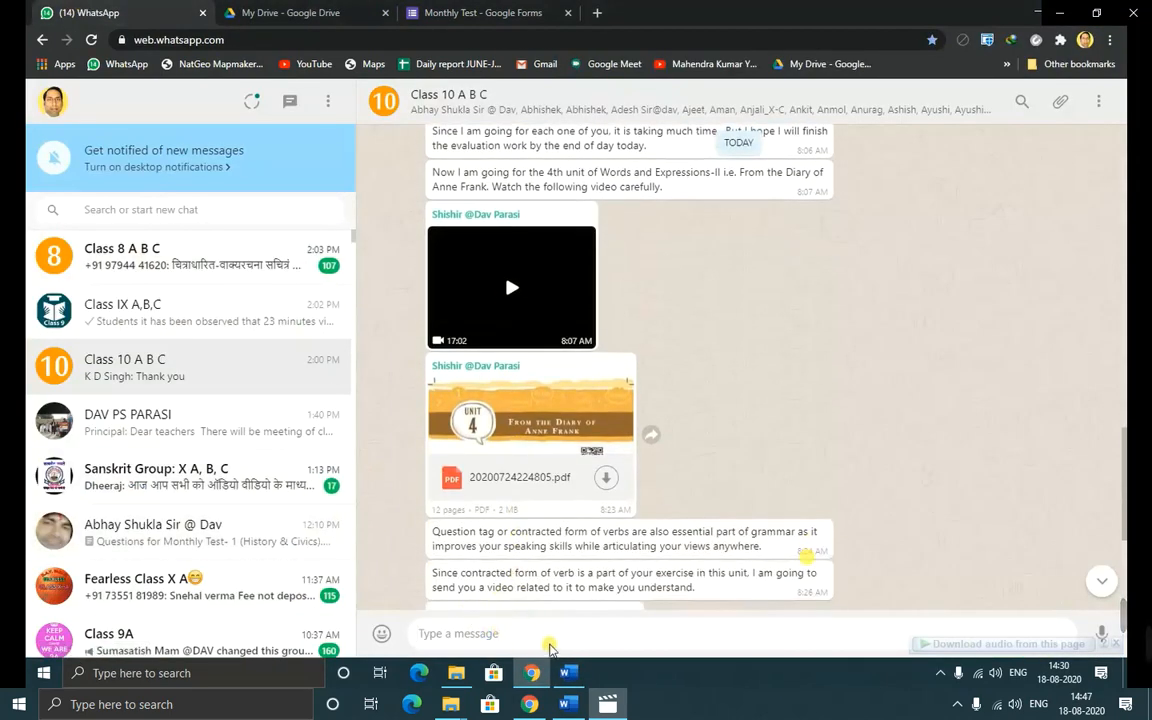
key(ctrl+v)
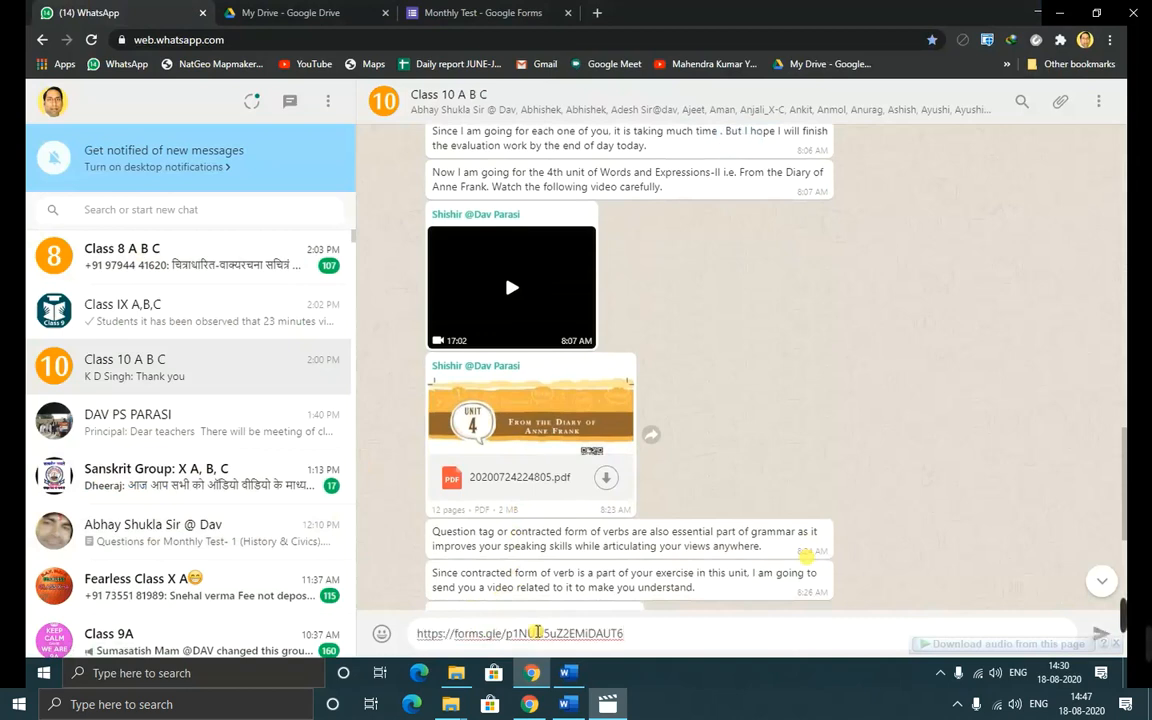